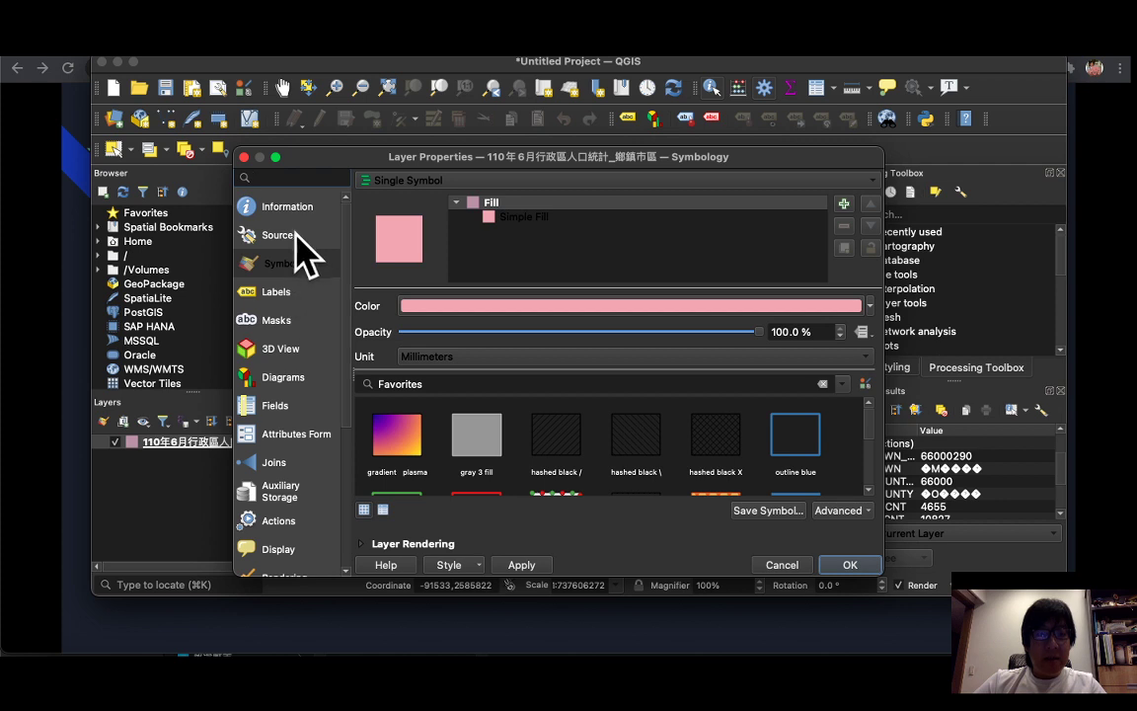
Set the data source encoding of the 110年6月行政區人口統計_鄉鎮市區 layer to Big5 and apply it.
left_click(286, 237)
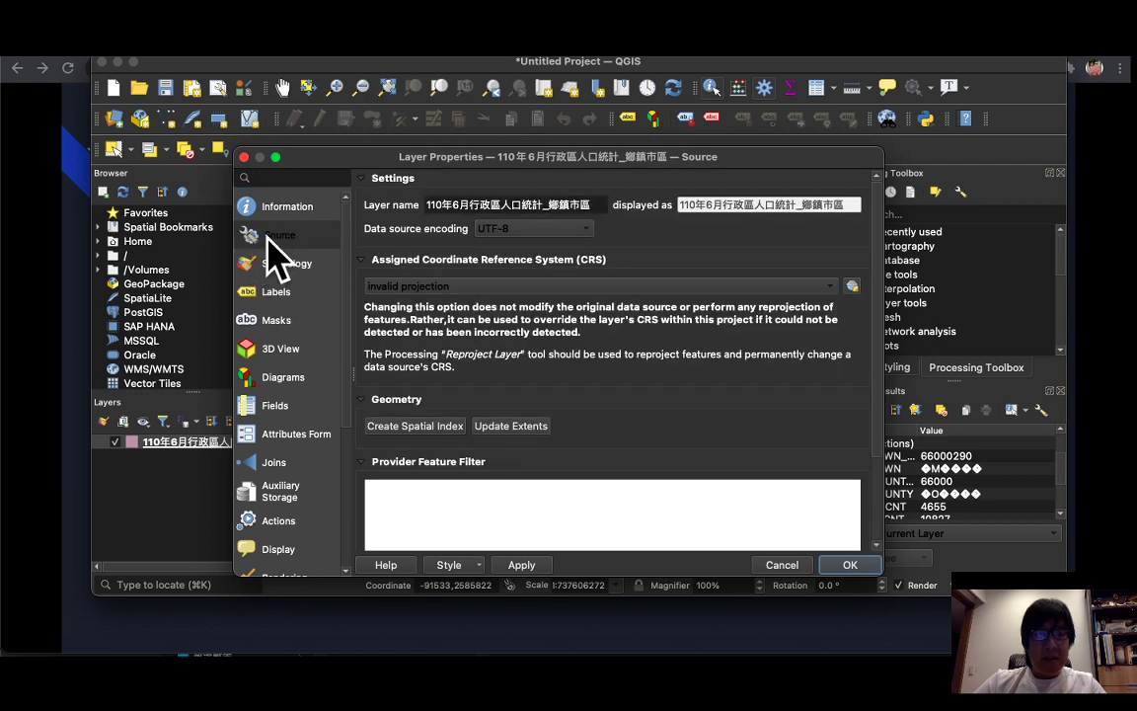
left_click(514, 229)
scroll(515, 237, "up", 10)
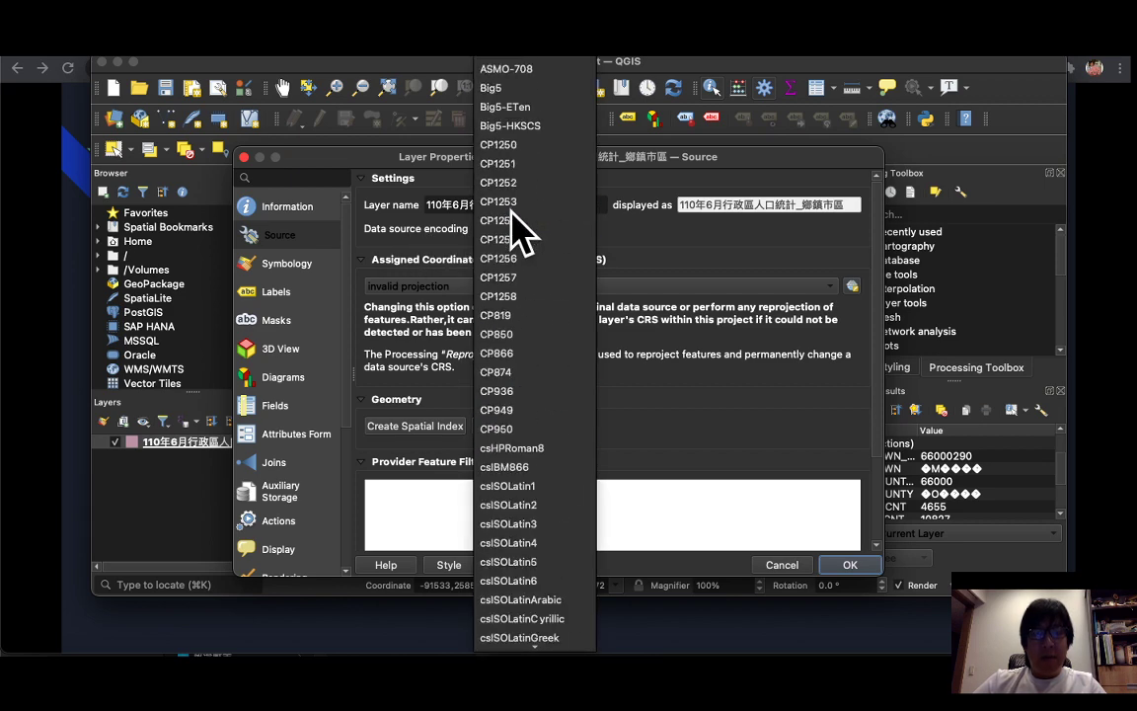
left_click(507, 88)
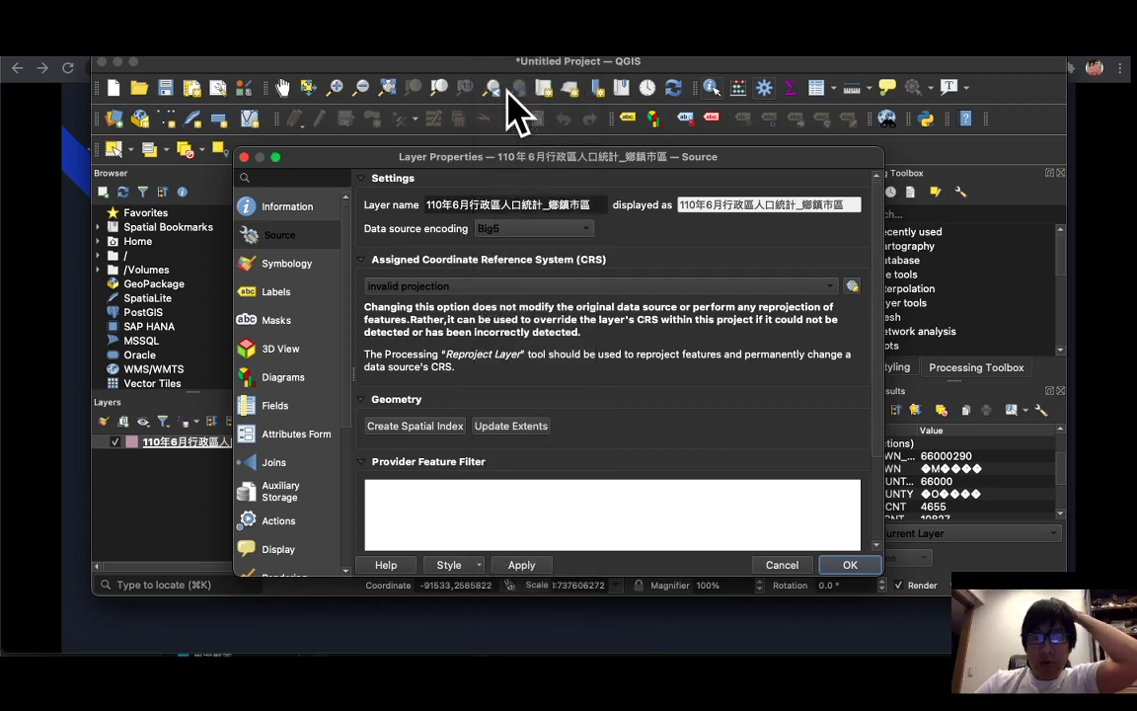
left_click(851, 564)
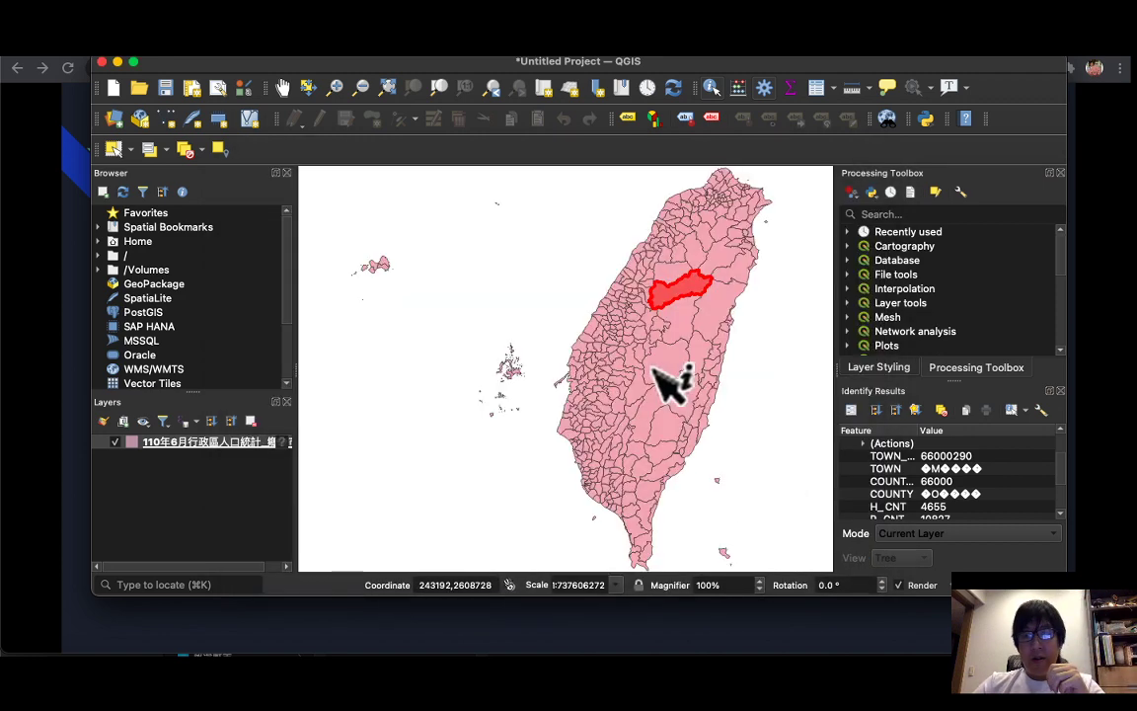
Identify the township just south of the highlighted one to check its name attributes, and recheck the layer's source settings without changing them.
left_click(678, 316)
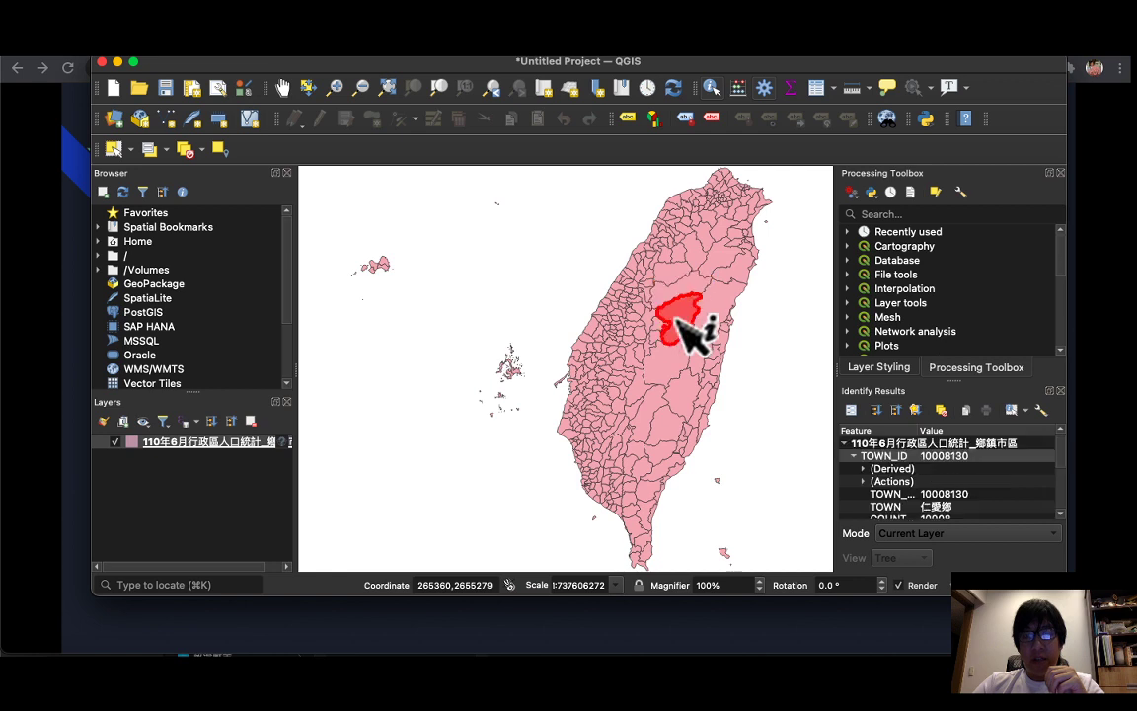
scroll(972, 503, "down", 2)
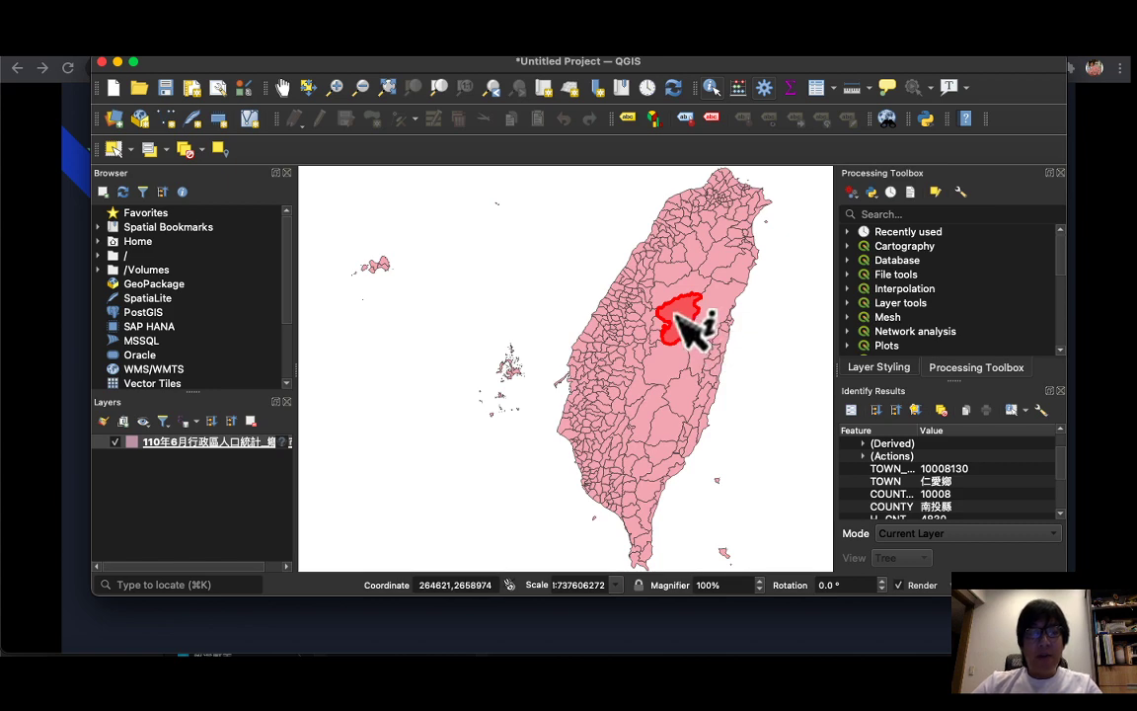
right_click(261, 442)
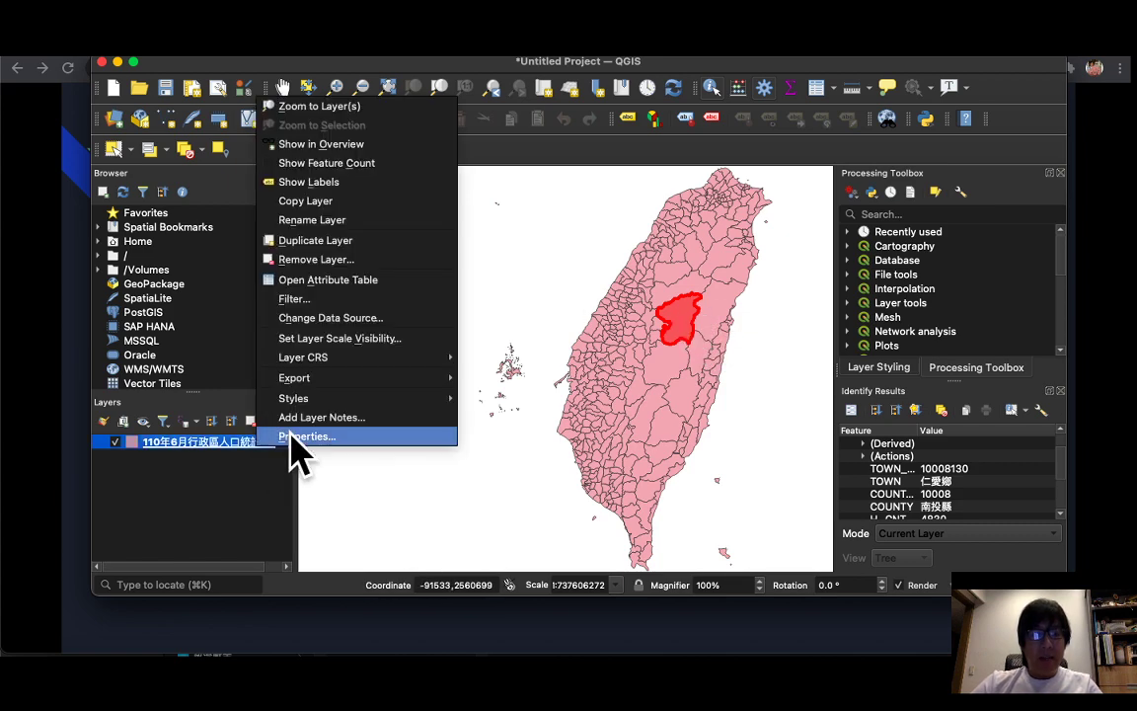
left_click(296, 436)
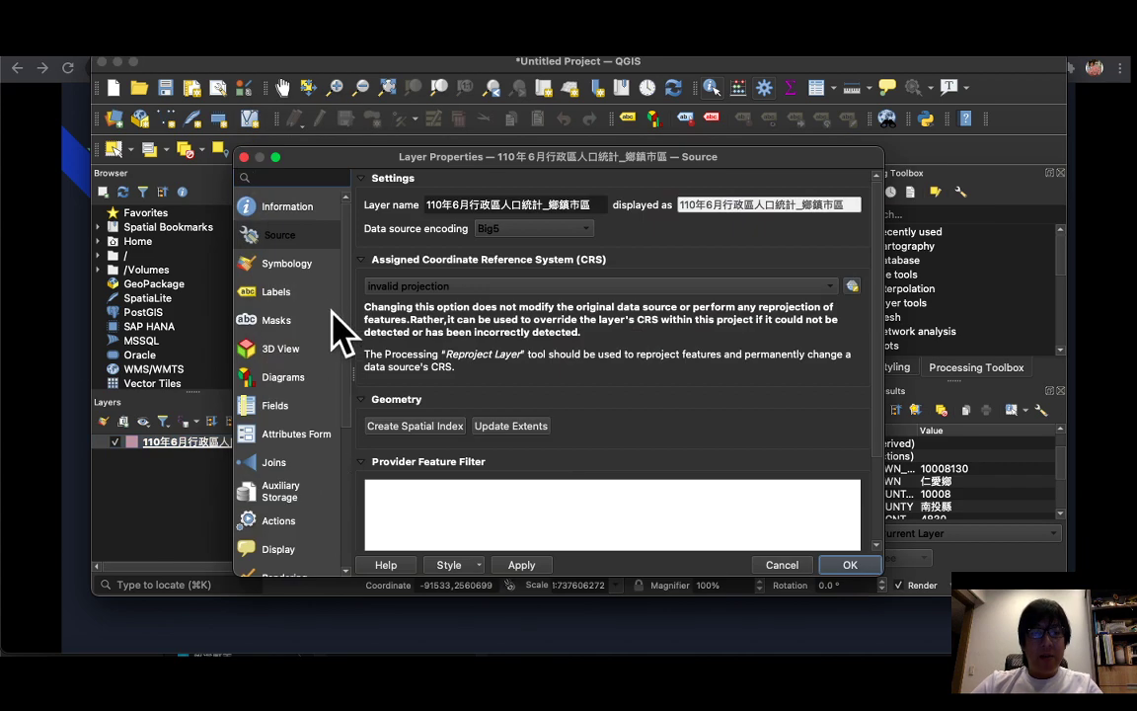
left_click(789, 564)
Switch to the Google Slides presentation and advance to the layer tools (圖層工具) slide.
key("super+Tab")
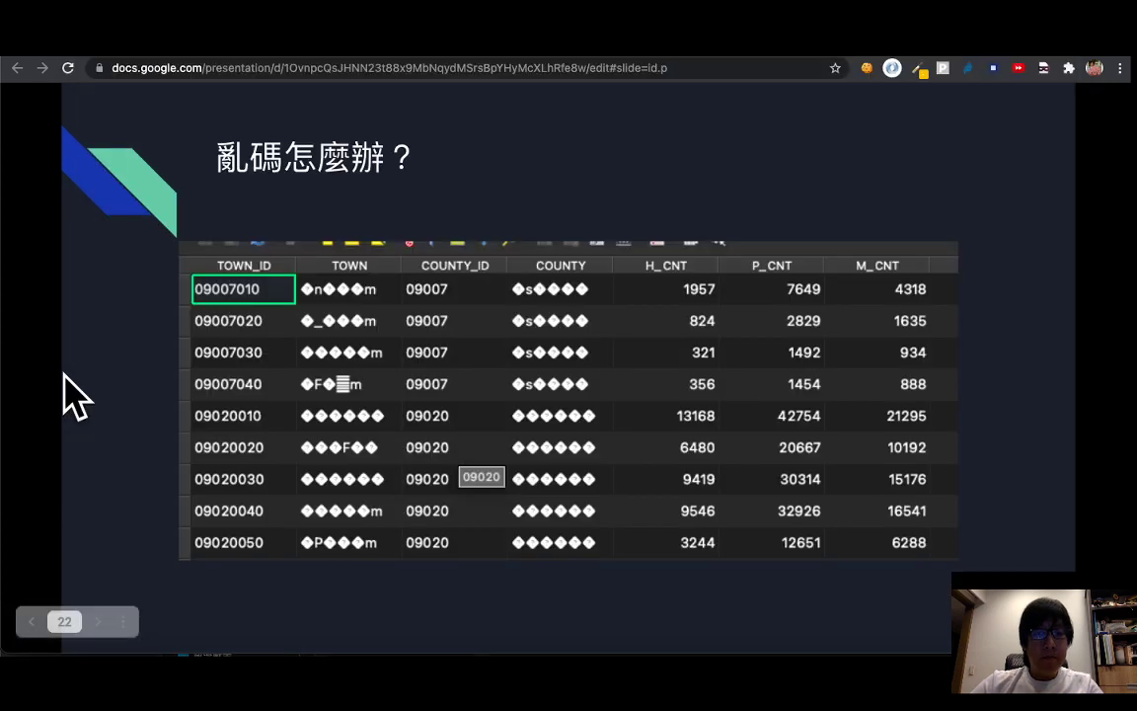
key("Right")
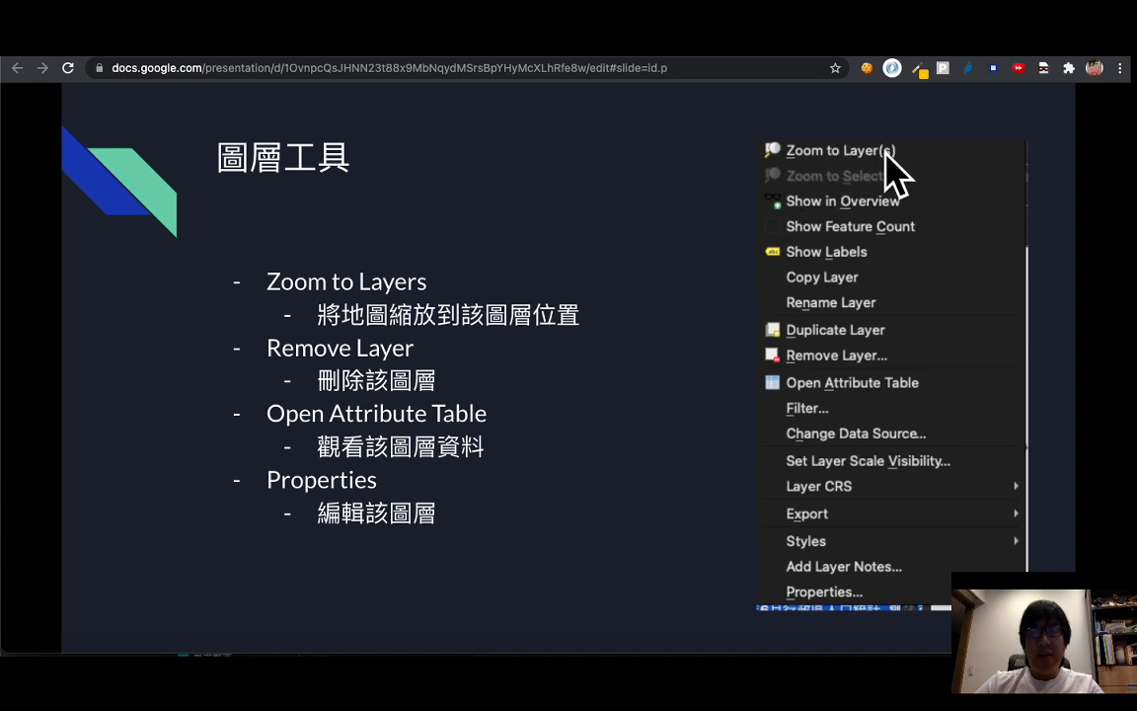
Switch to QGIS, move the map view far off the township layer, and zoom back to the layer's extent.
key("super+Tab")
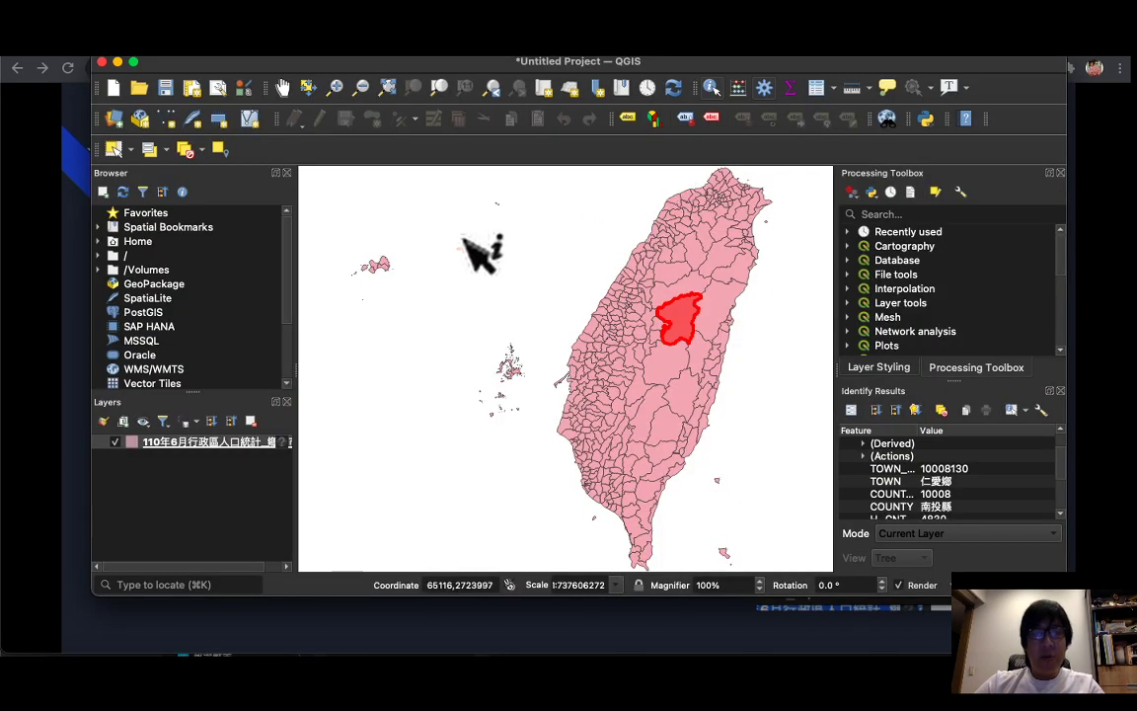
left_click(286, 88)
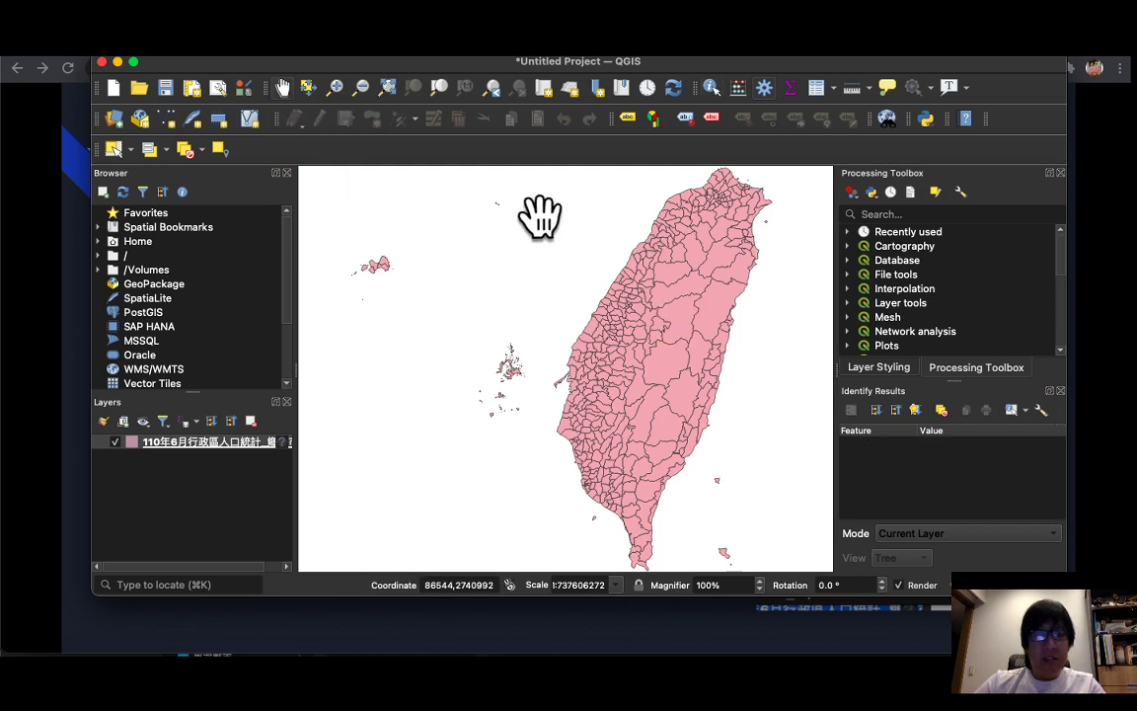
left_click_drag(541, 216, 714, 266)
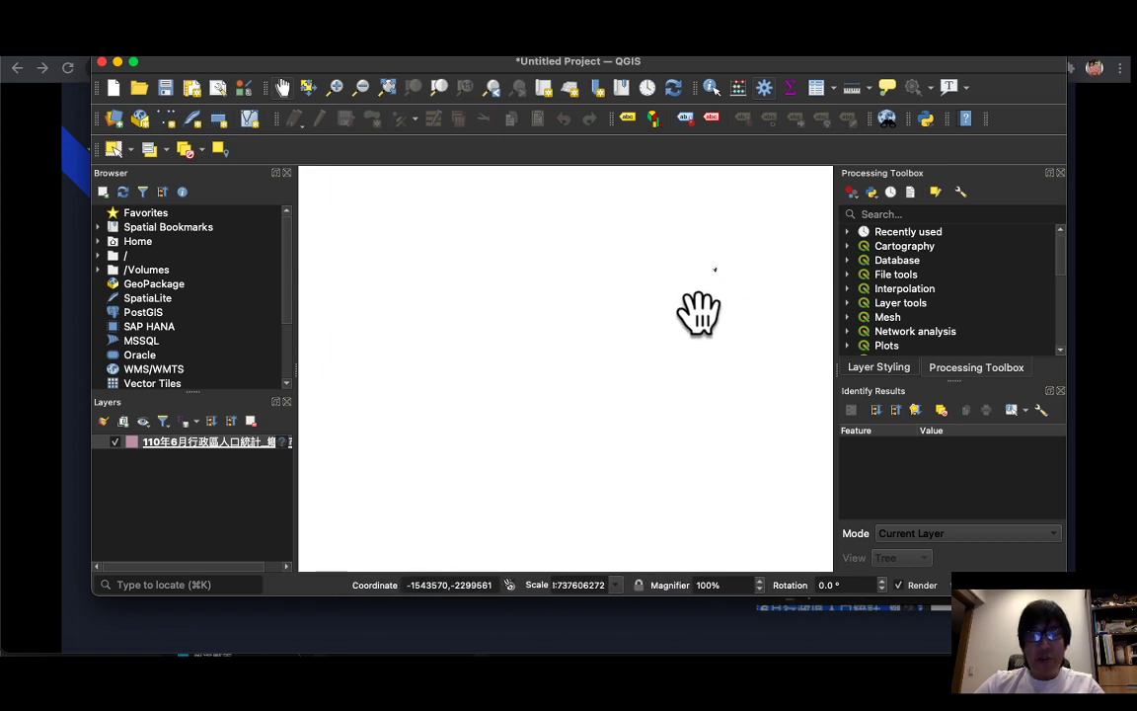
left_click_drag(662, 378, 575, 455)
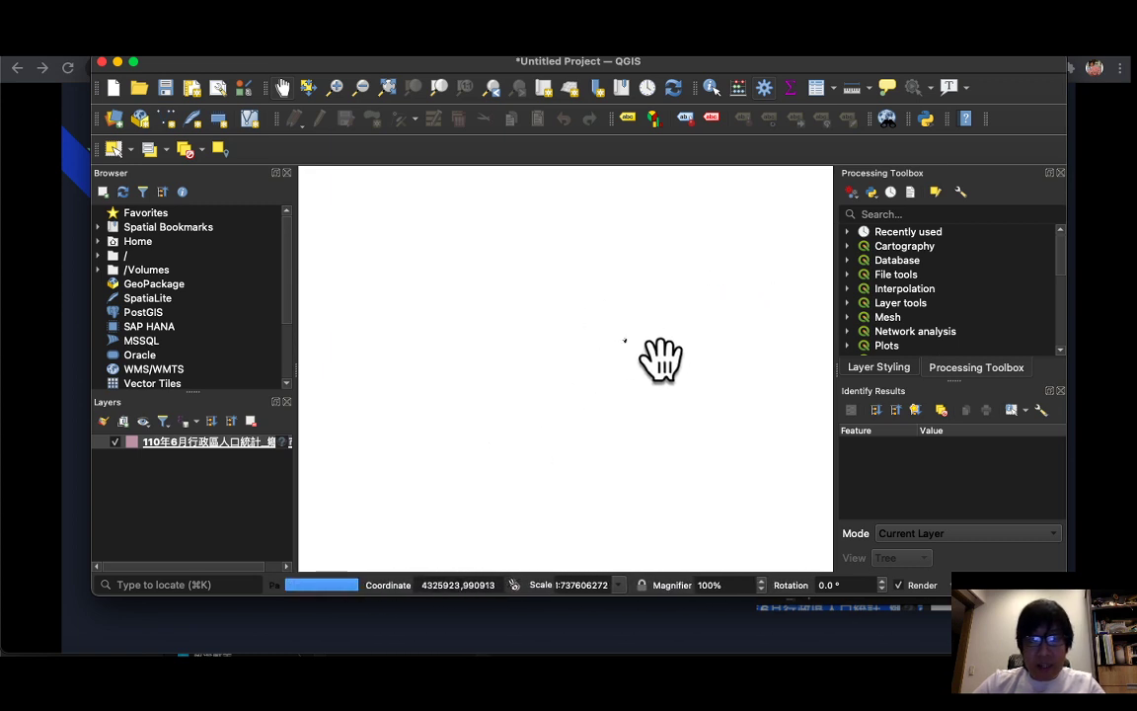
right_click(251, 442)
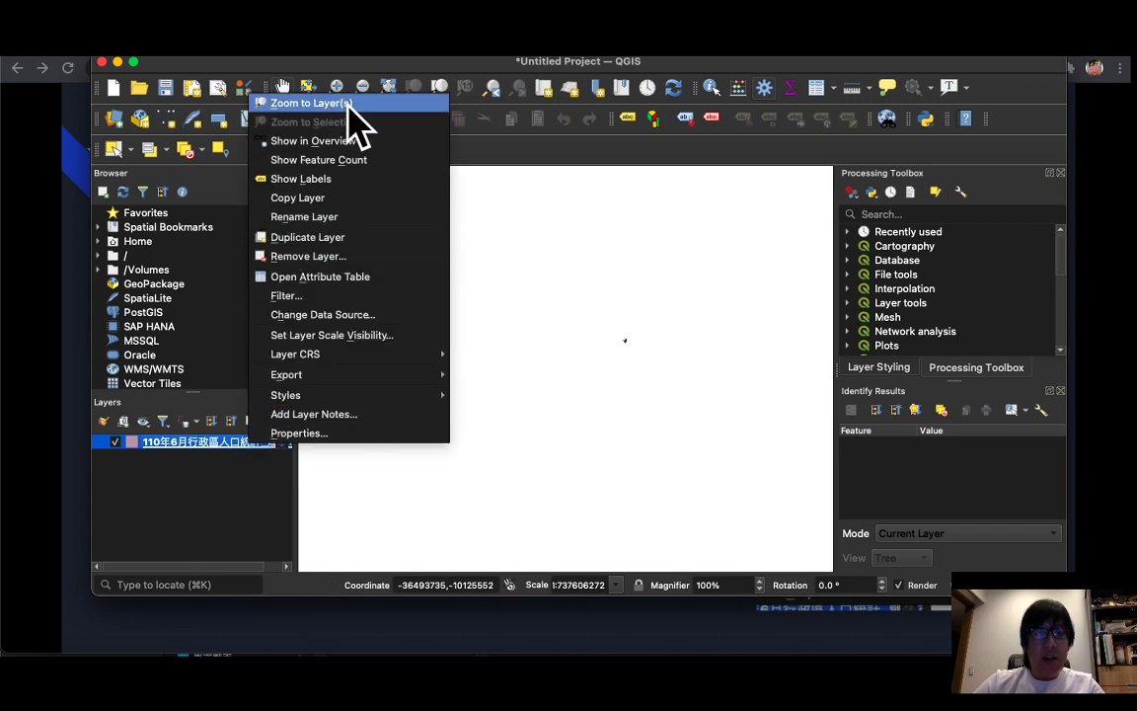
left_click(312, 110)
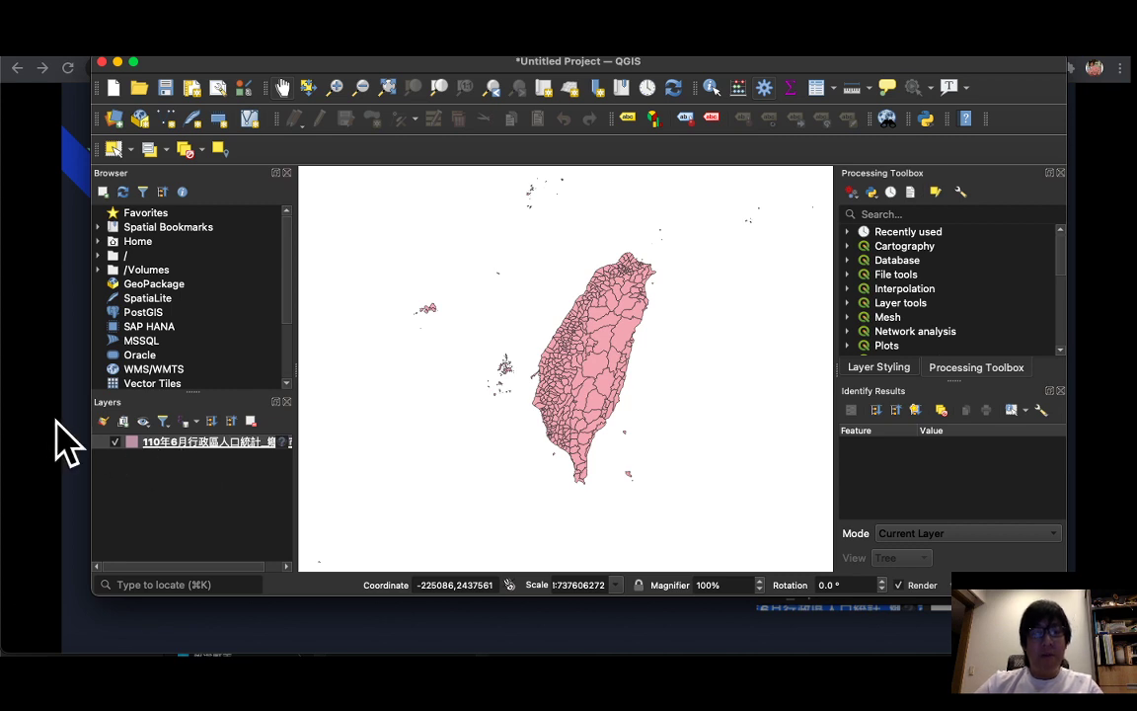
Switch to the presentation to review the Remove Layer and Open Attribute Table descriptions on the layer tools slide.
key("super+Tab")
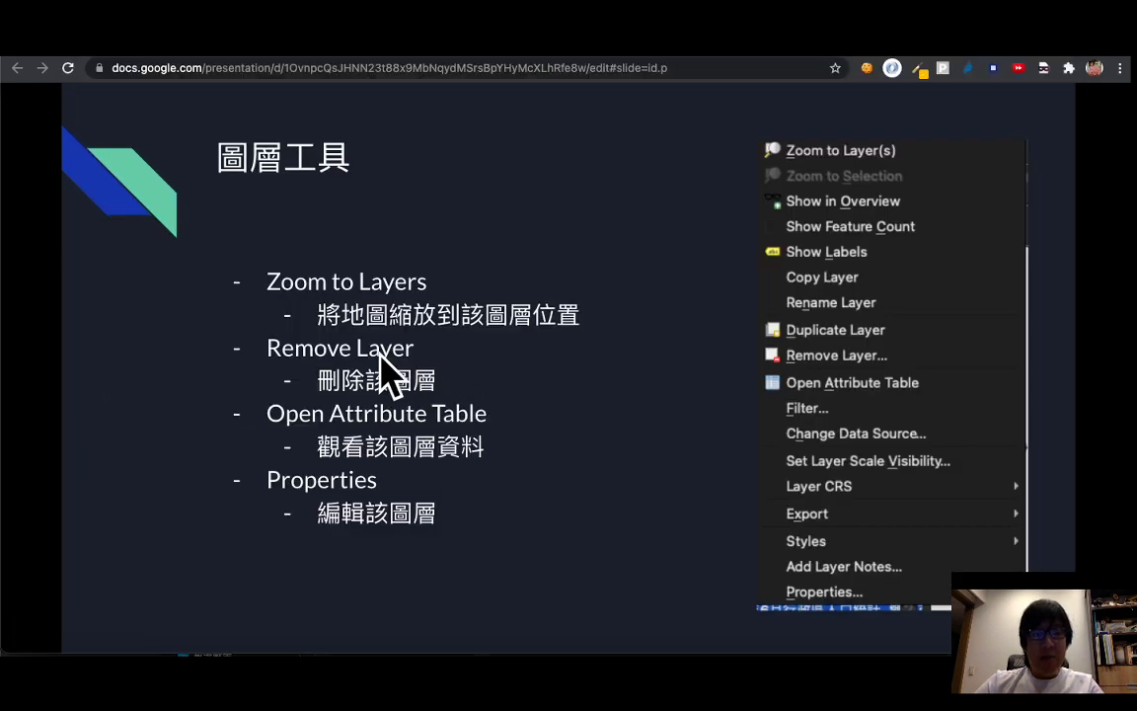
key("super+Tab")
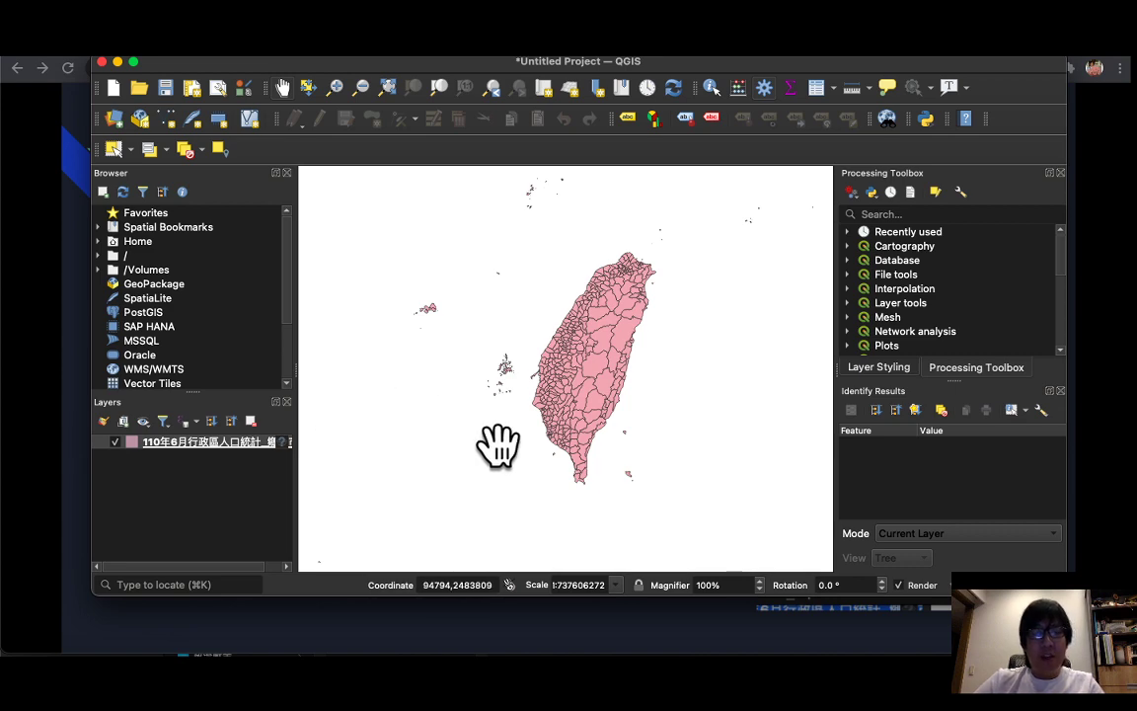
key("super+Tab")
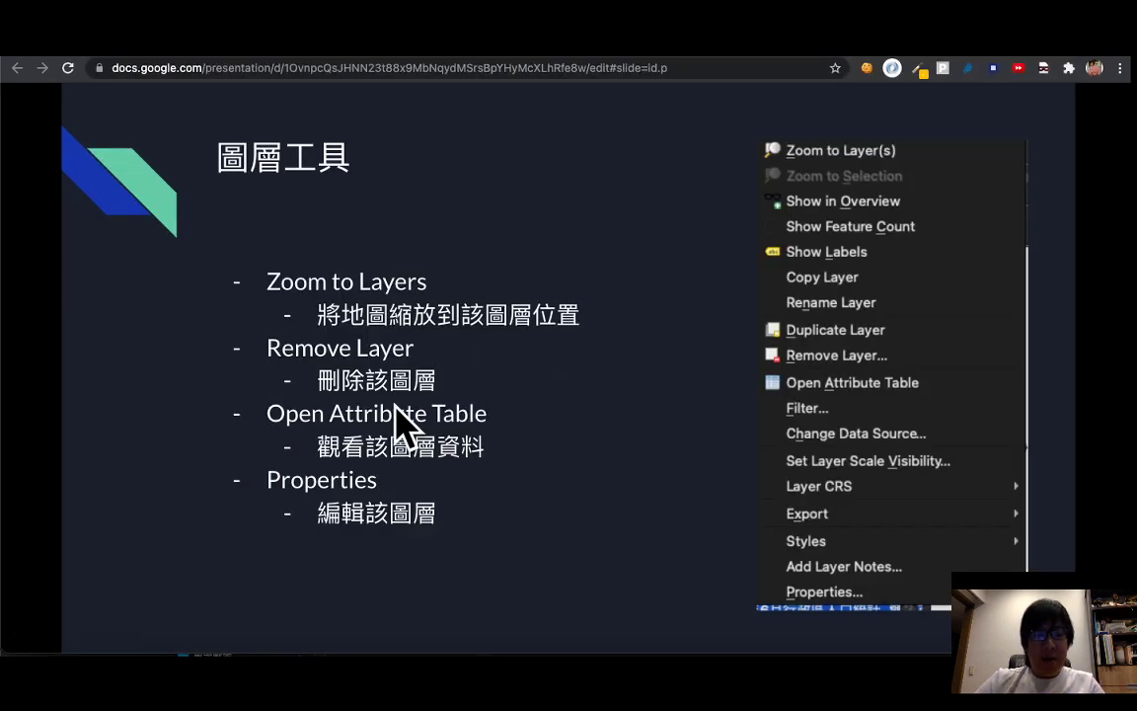
Switch to QGIS, browse the township layer's attribute table to check the town and county names, and close the table.
key("super+Tab")
key("super+Tab")
key("super+Tab")
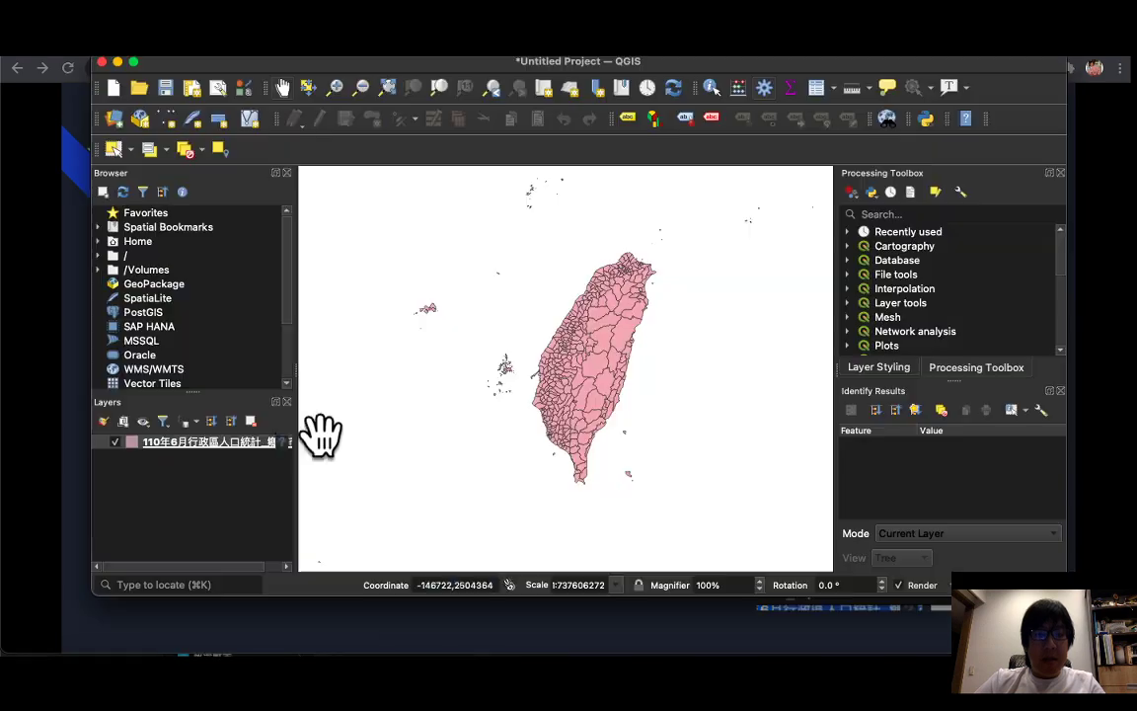
right_click(245, 447)
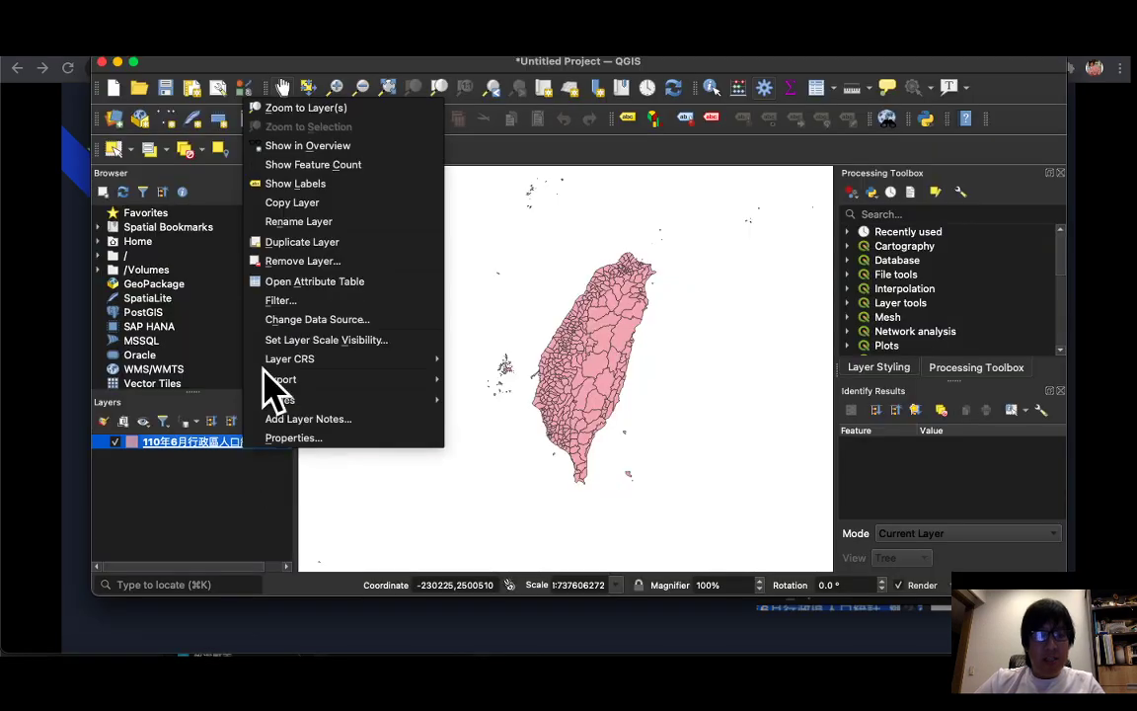
left_click(314, 283)
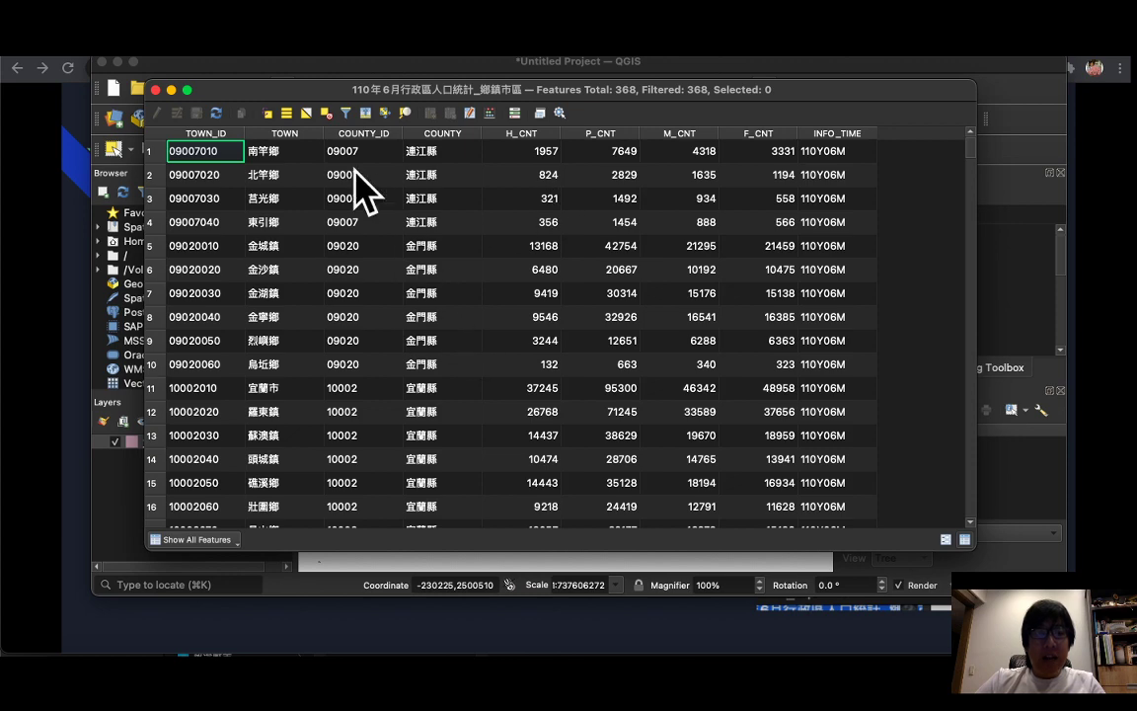
scroll(338, 296, "down", 15)
scroll(337, 296, "down", 9)
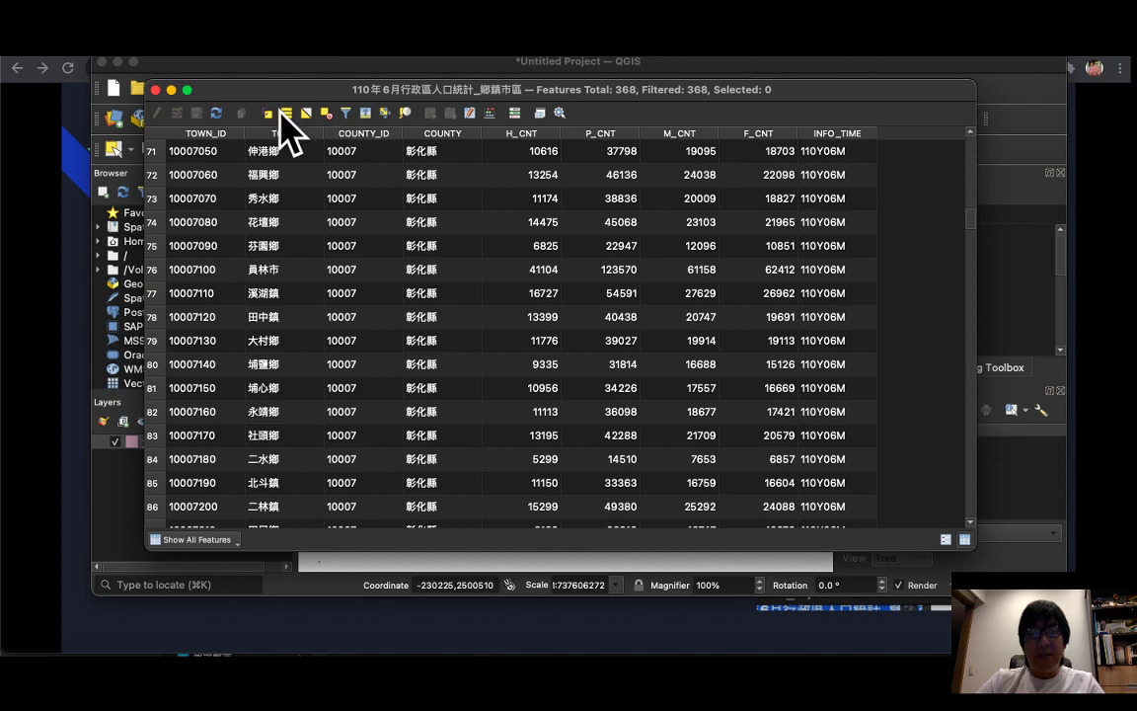
left_click(155, 90)
Switch to the presentation and advance through the encoding slides to the one on Symbology and Simple Fill.
left_click(24, 170)
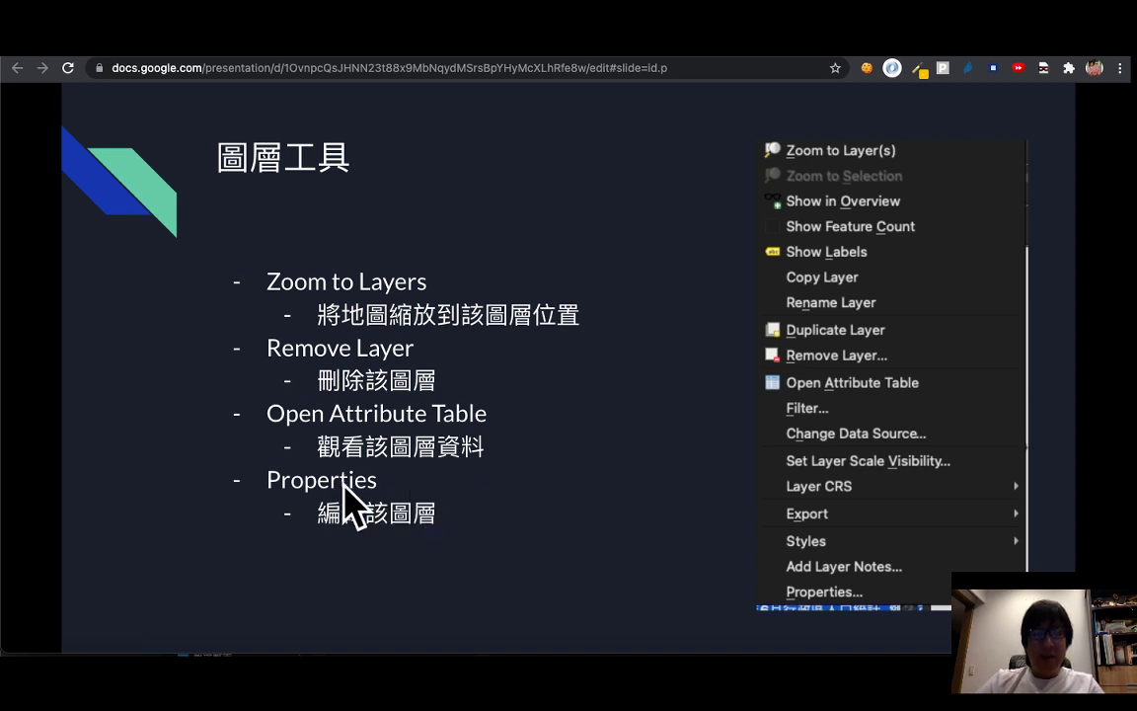
left_click(490, 550)
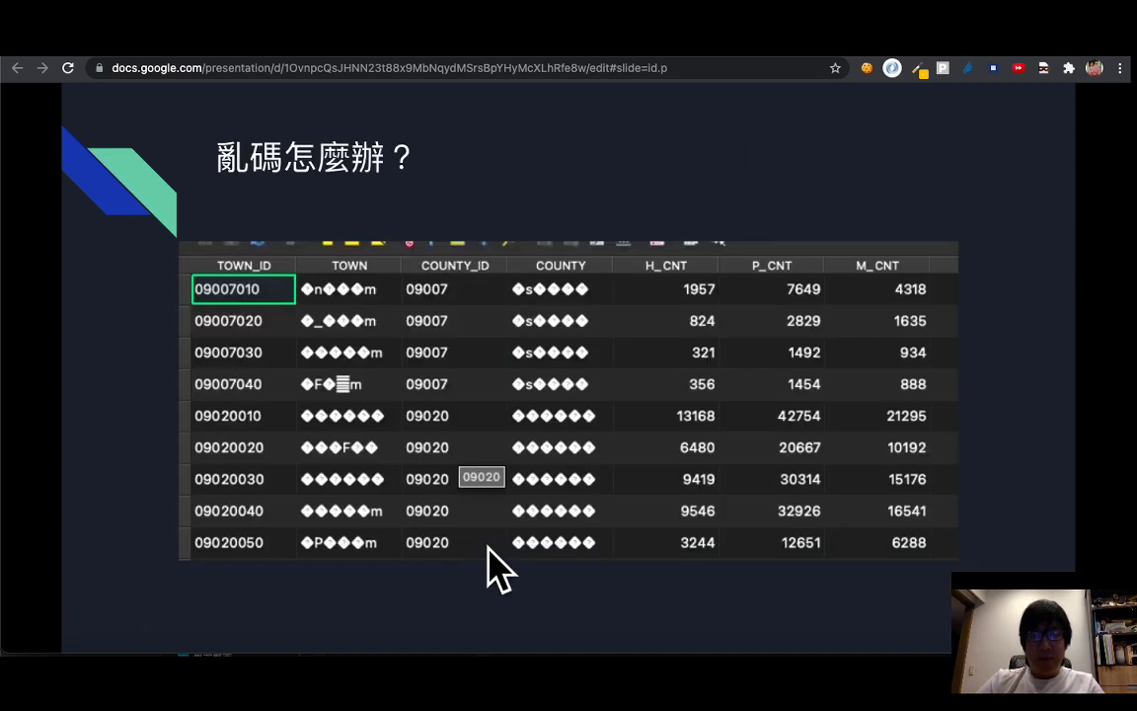
left_click(489, 549)
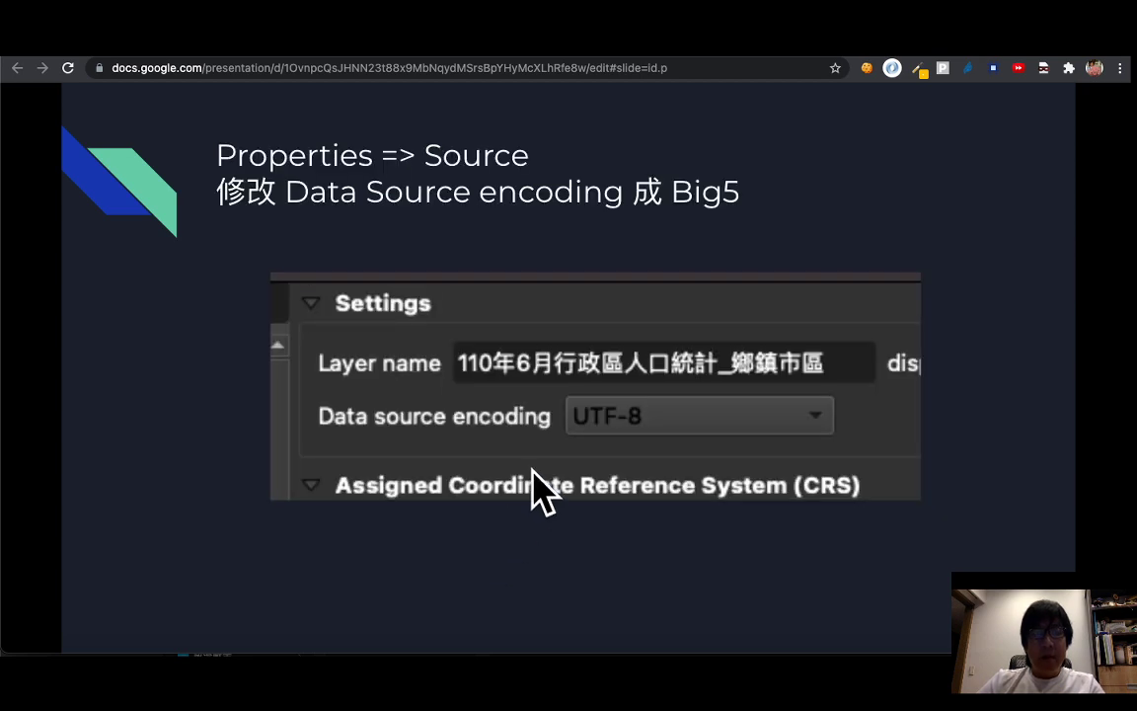
left_click(436, 406)
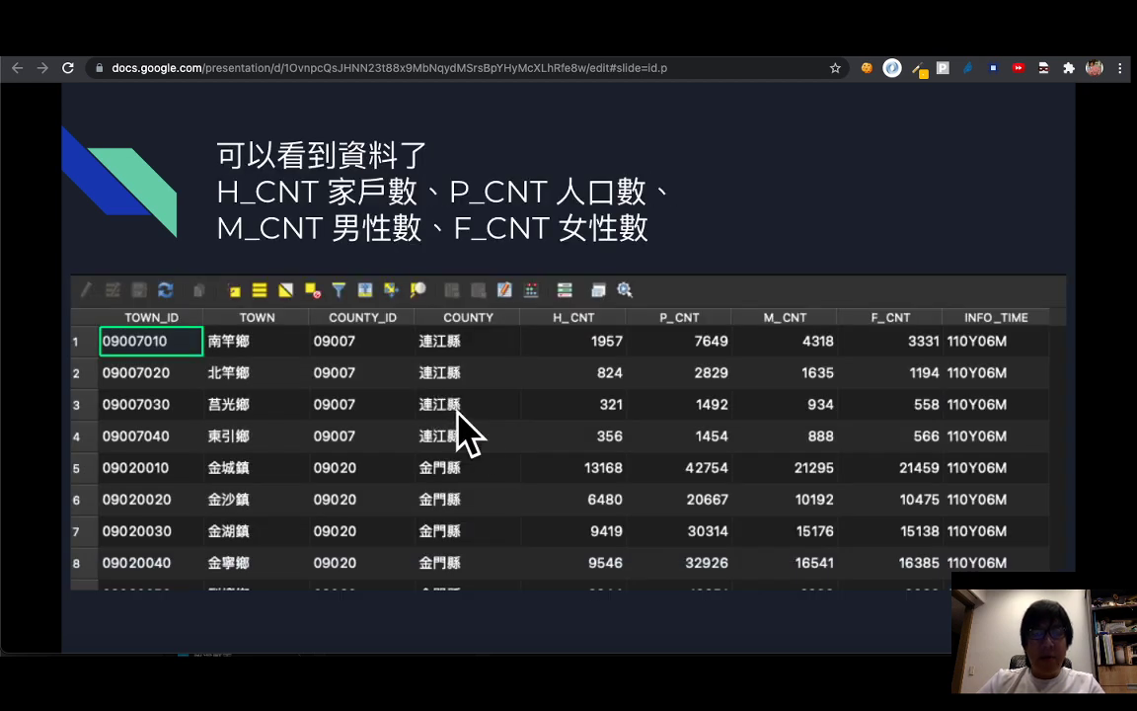
left_click(653, 449)
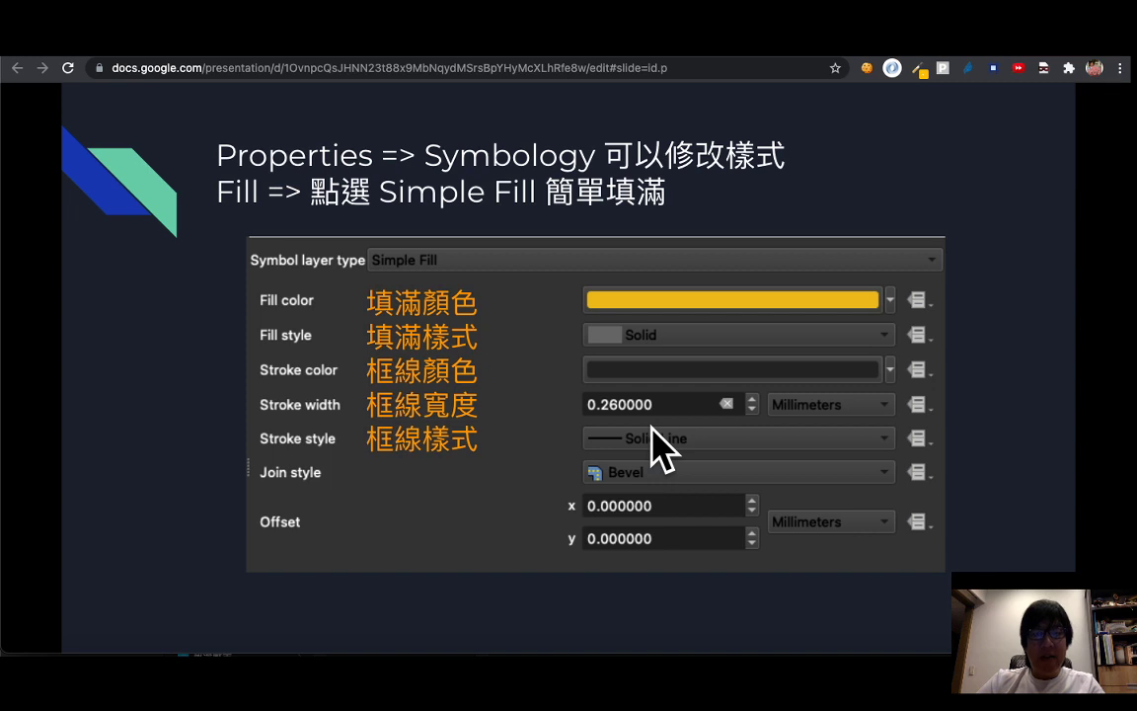
Switch to QGIS, open the township layer's symbology properties, keep the Single Symbol renderer, and select its Simple Fill symbol layer.
key("super+Tab")
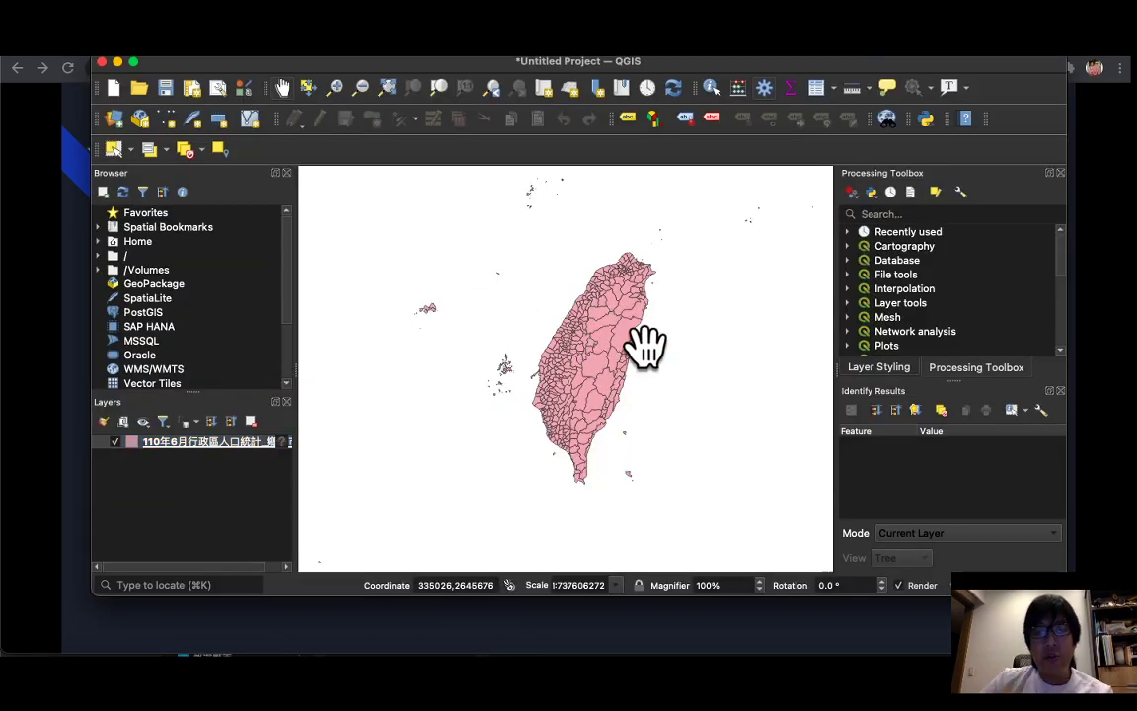
scroll(590, 305, "up", 2)
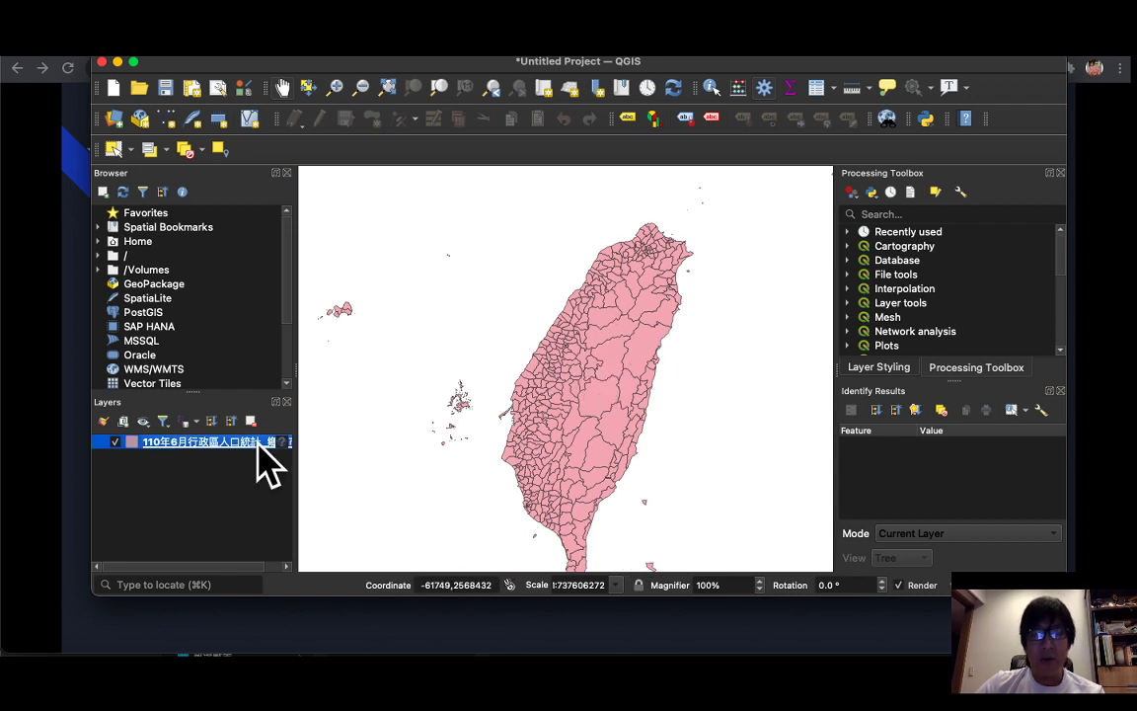
right_click(210, 446)
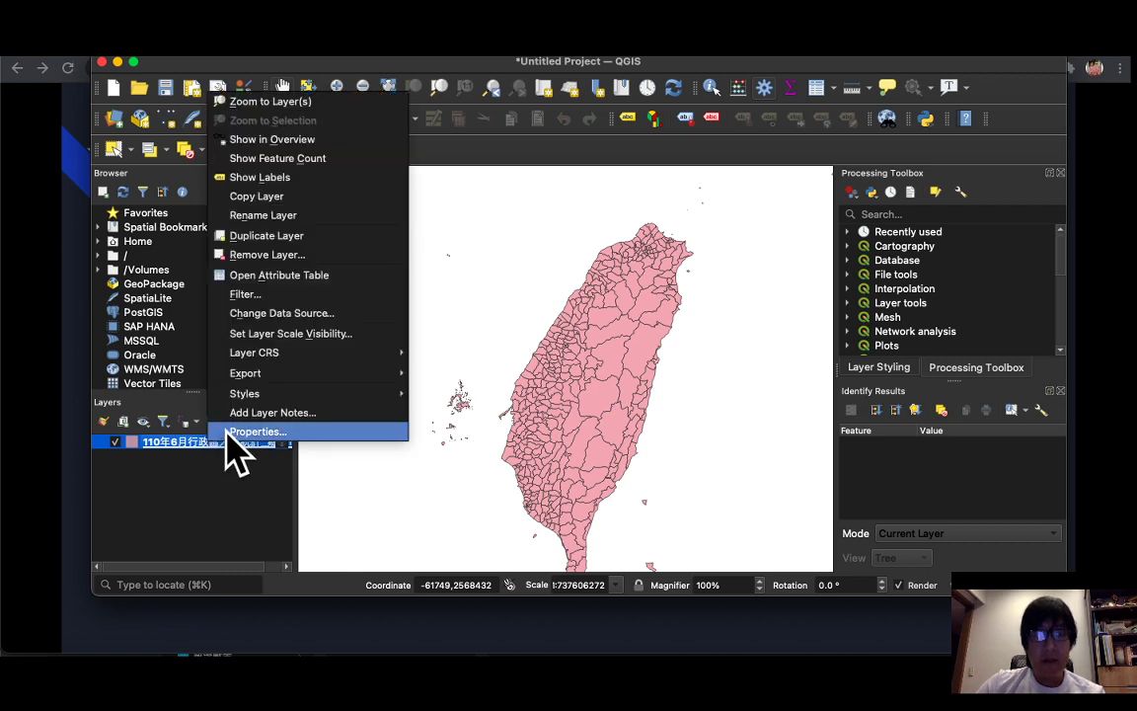
left_click(318, 431)
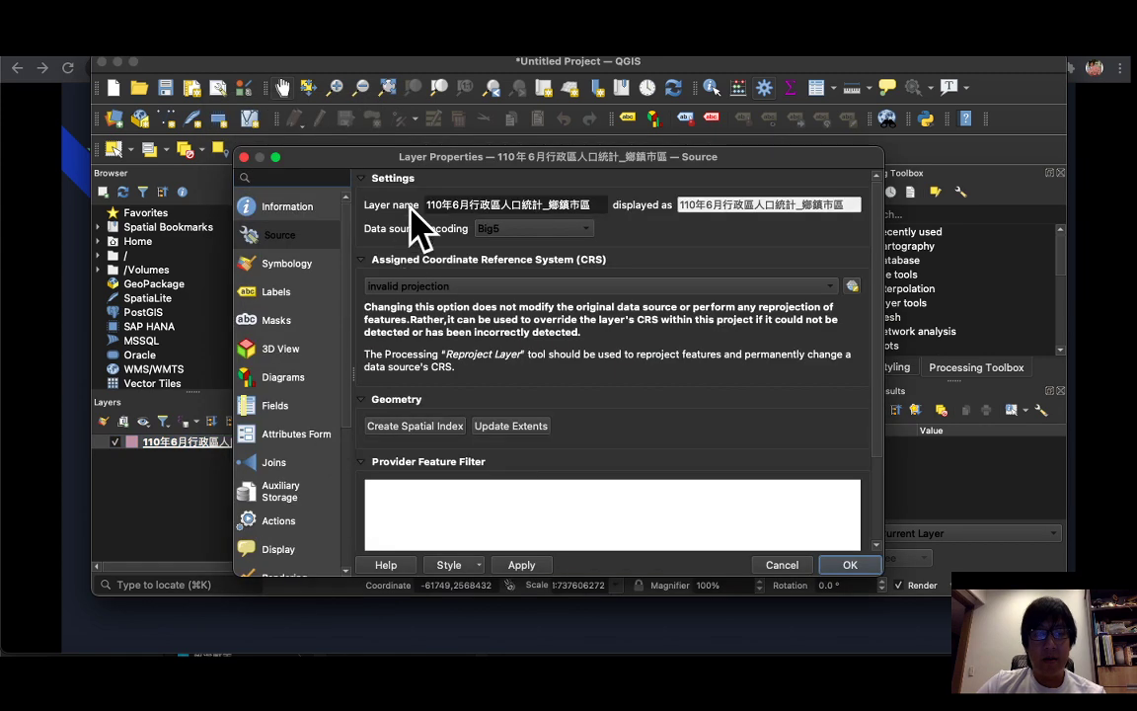
left_click(286, 264)
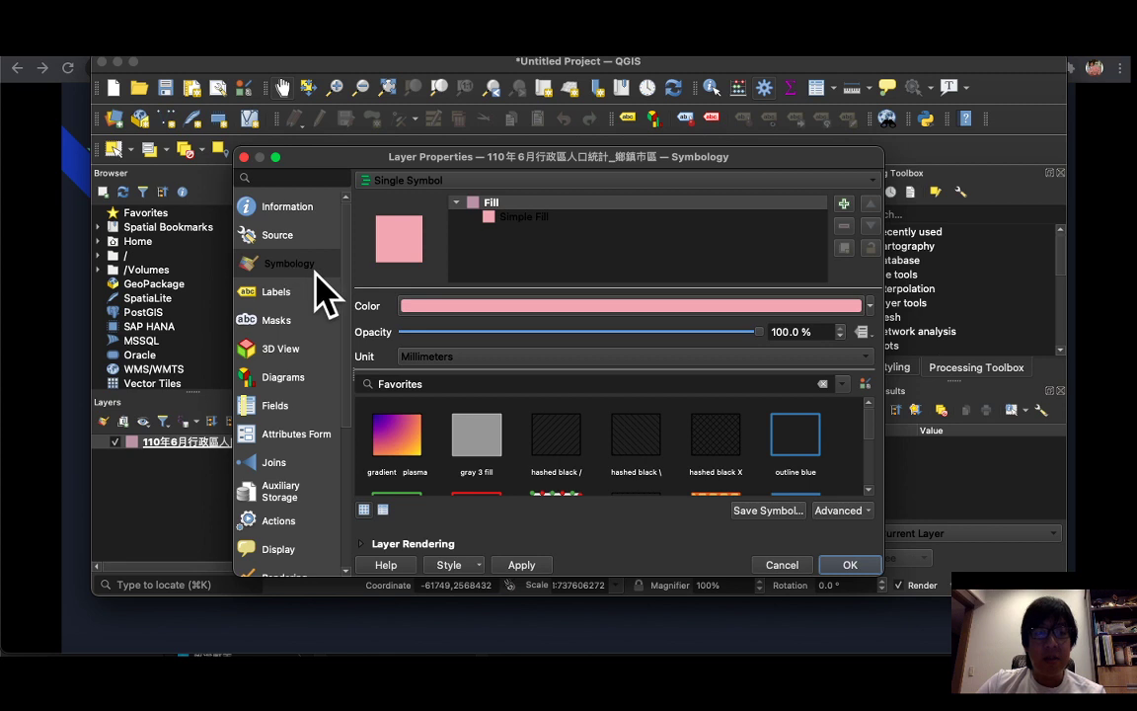
left_click(498, 217)
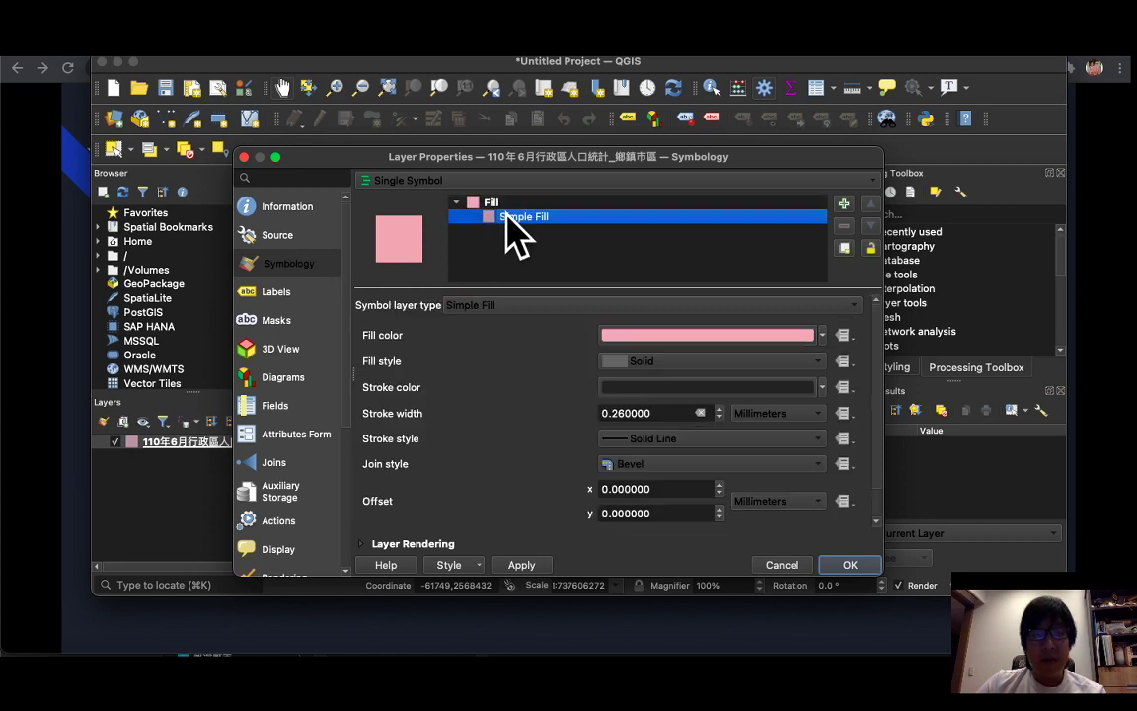
left_click(406, 181)
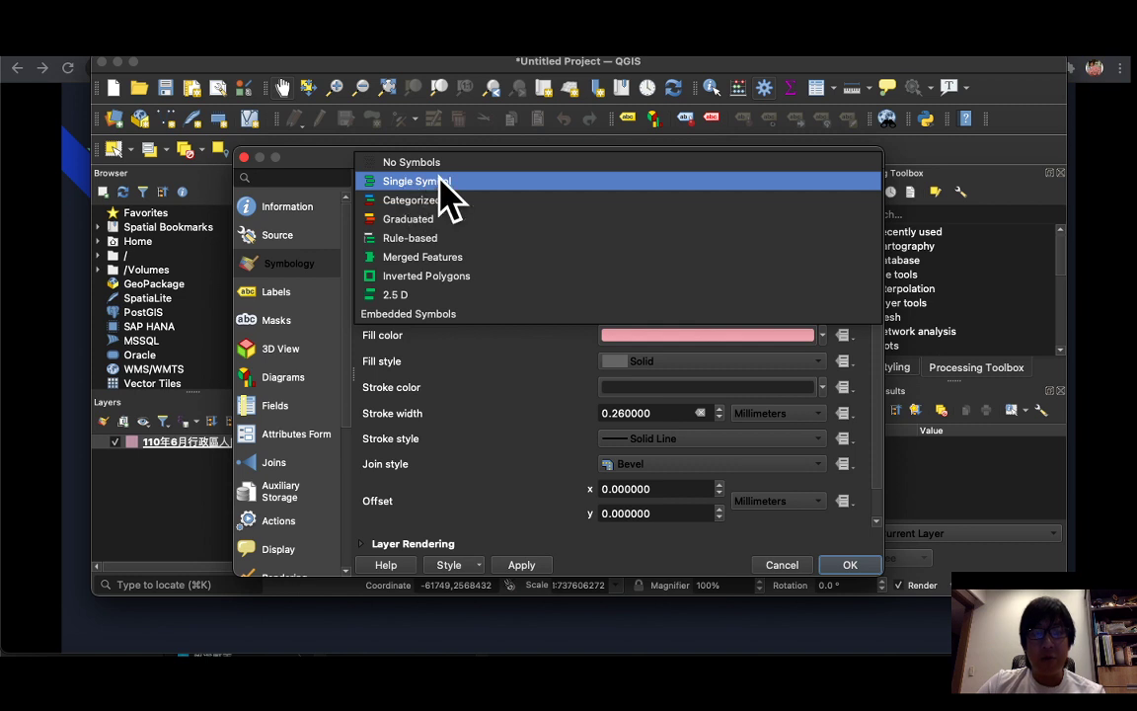
left_click(410, 183)
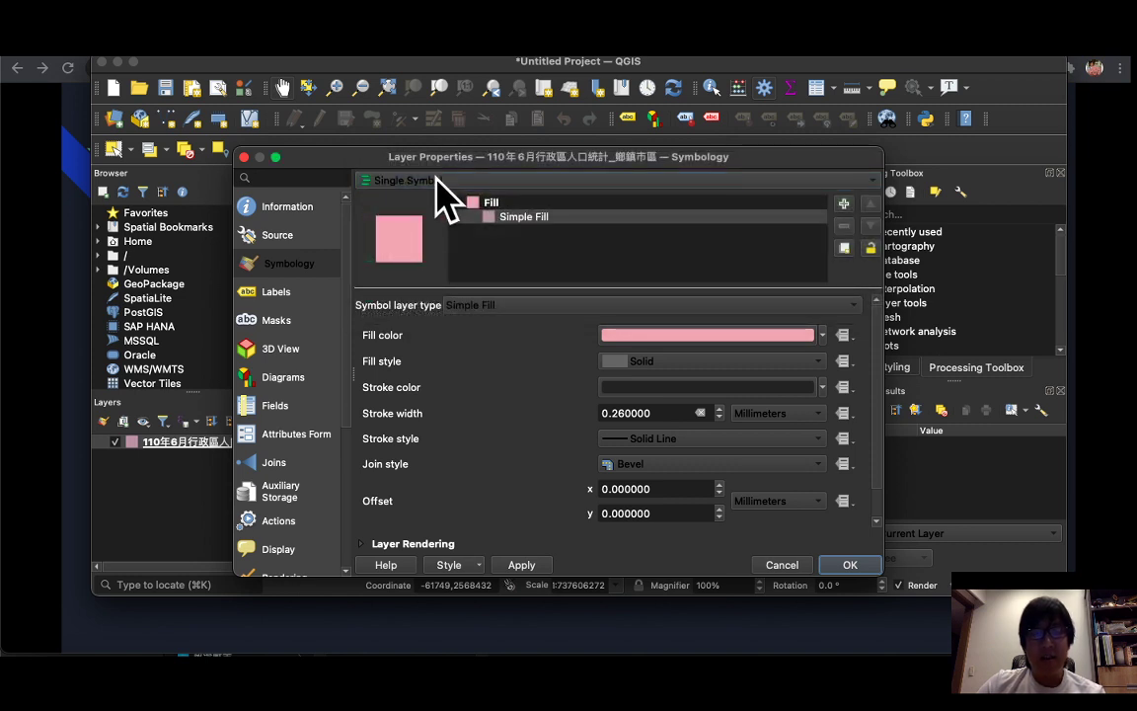
left_click(544, 219)
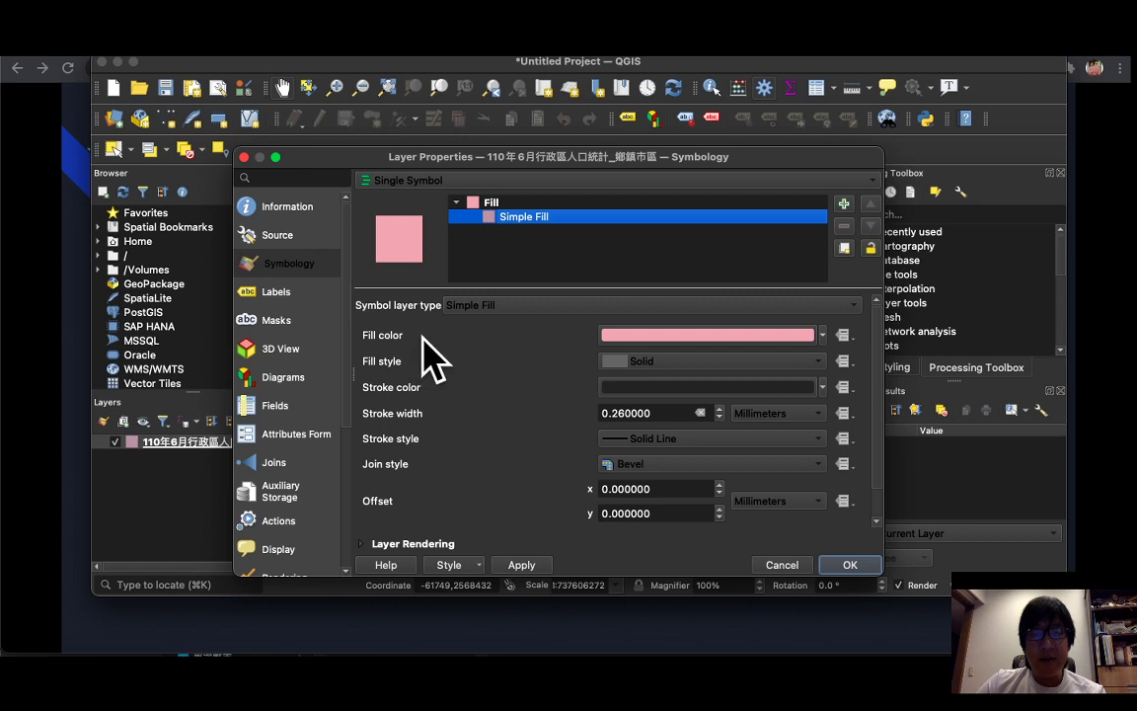
Set the Simple Fill's fill color to pale yellow-green #ebf3a6 using the color wheel and apply it to the township layer.
left_click(614, 335)
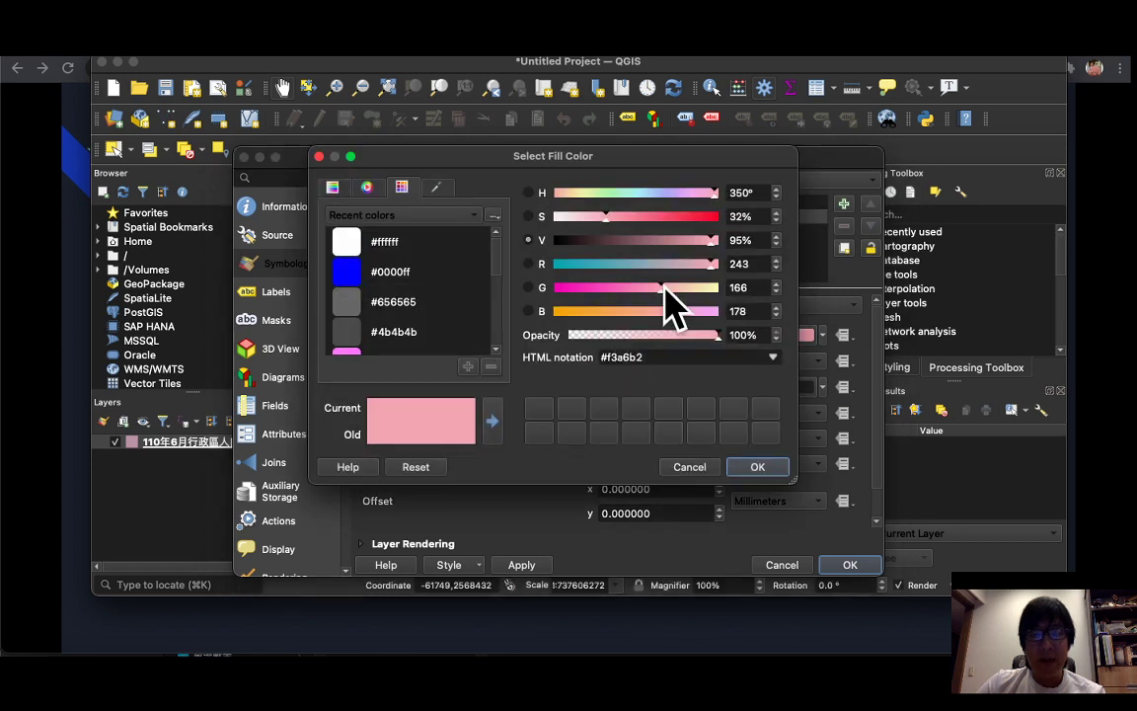
scroll(445, 286, "down", 3)
scroll(444, 307, "down", 2)
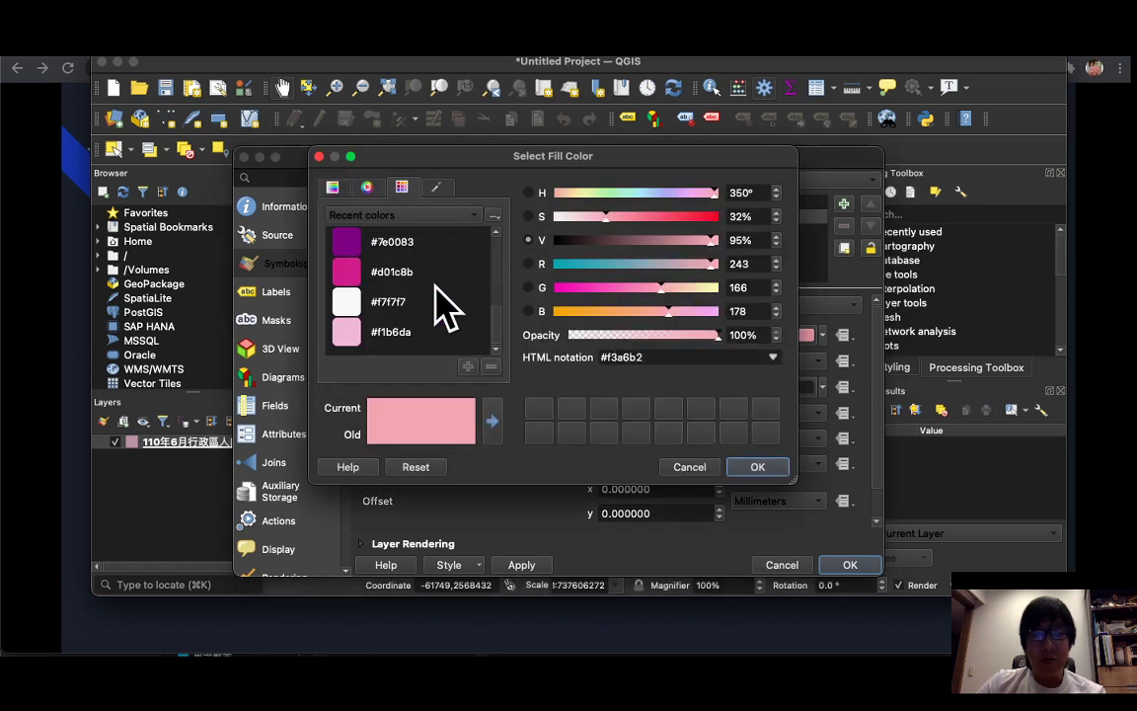
scroll(408, 311, "down", 3)
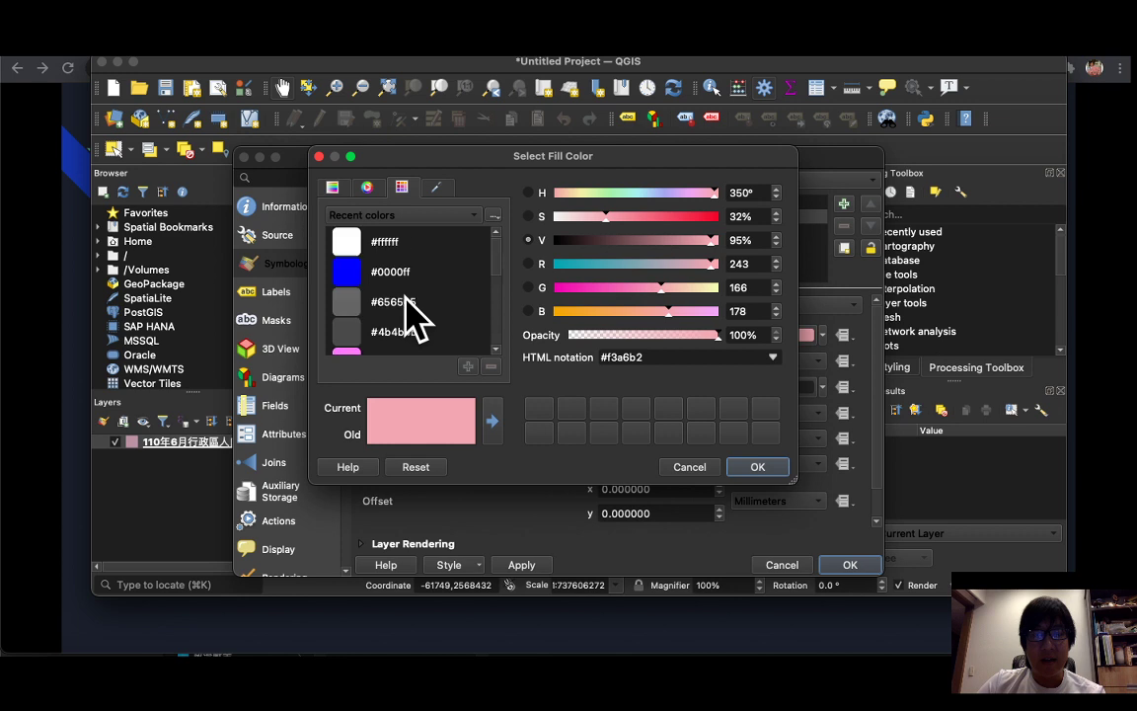
left_click(370, 187)
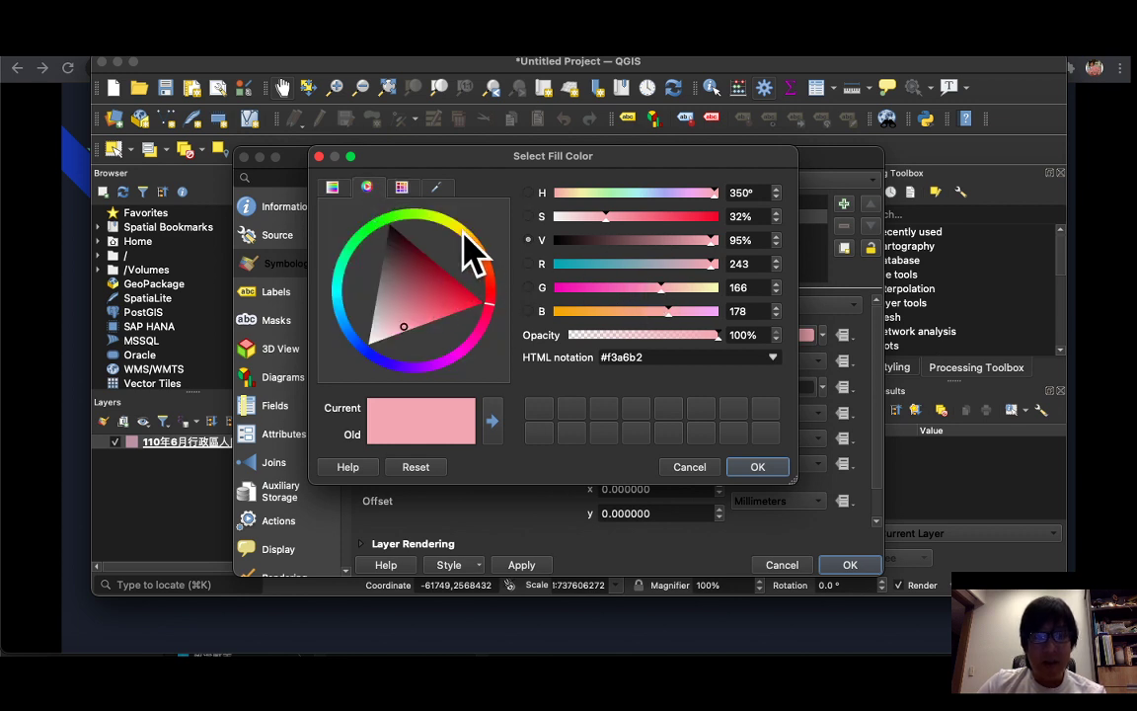
mouse_move(463, 233)
left_mouse_down()
mouse_move(436, 210)
mouse_move(445, 218)
left_mouse_up()
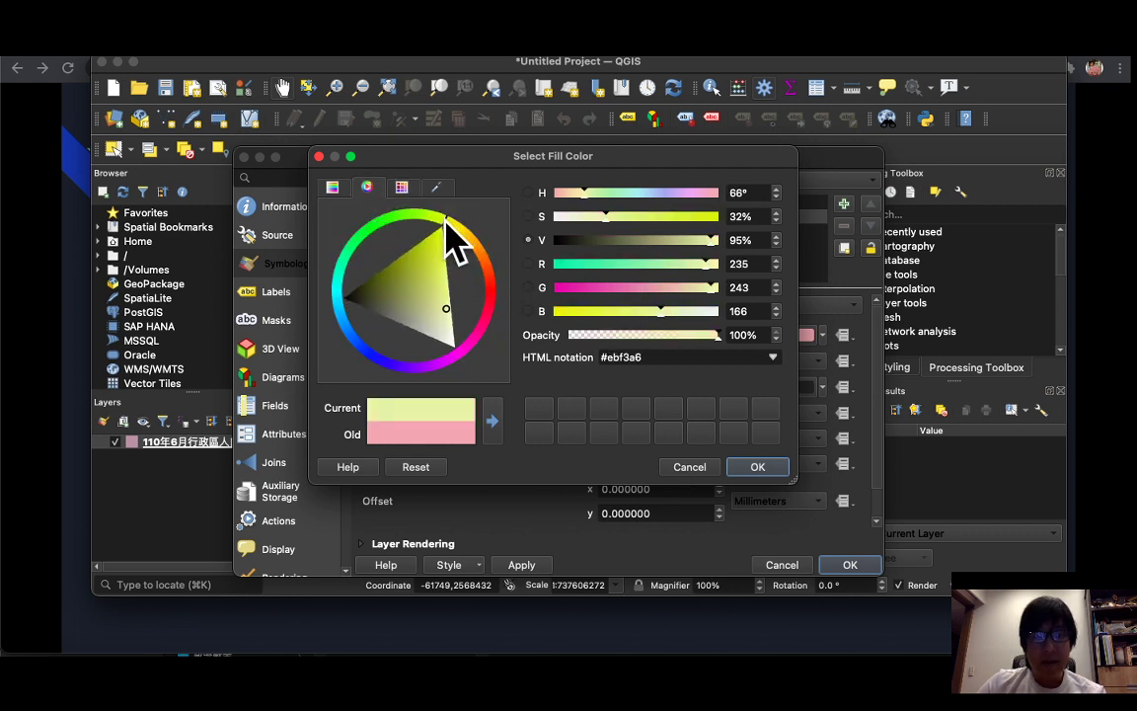
left_click(740, 467)
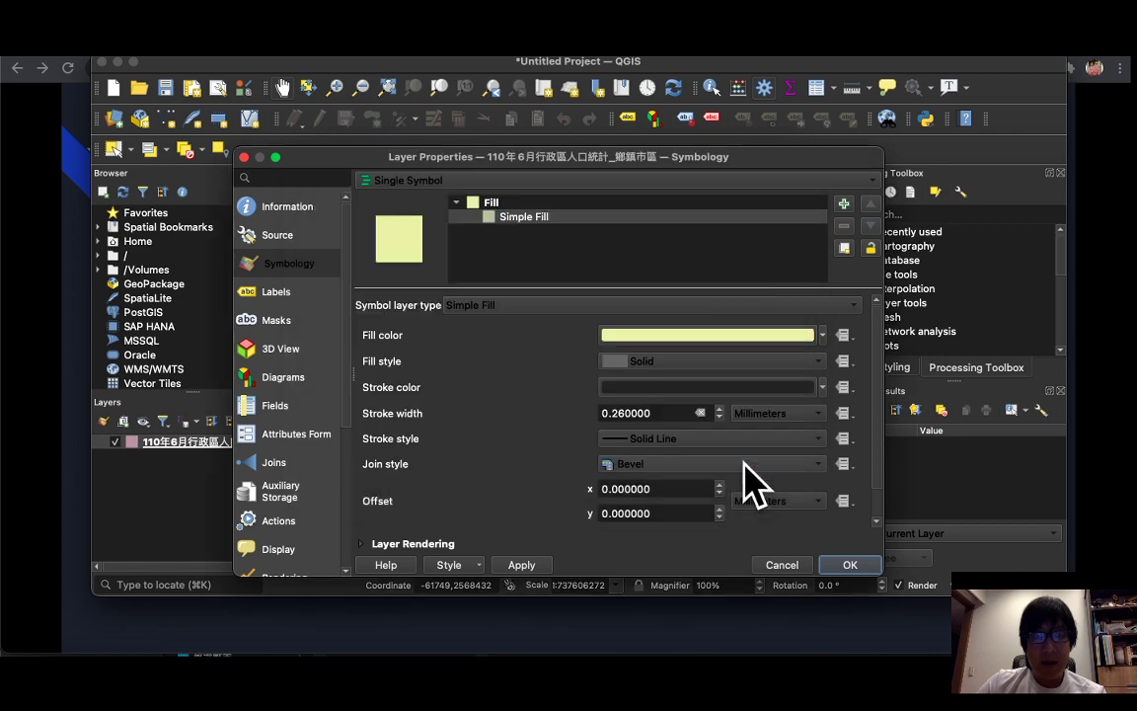
left_click(847, 566)
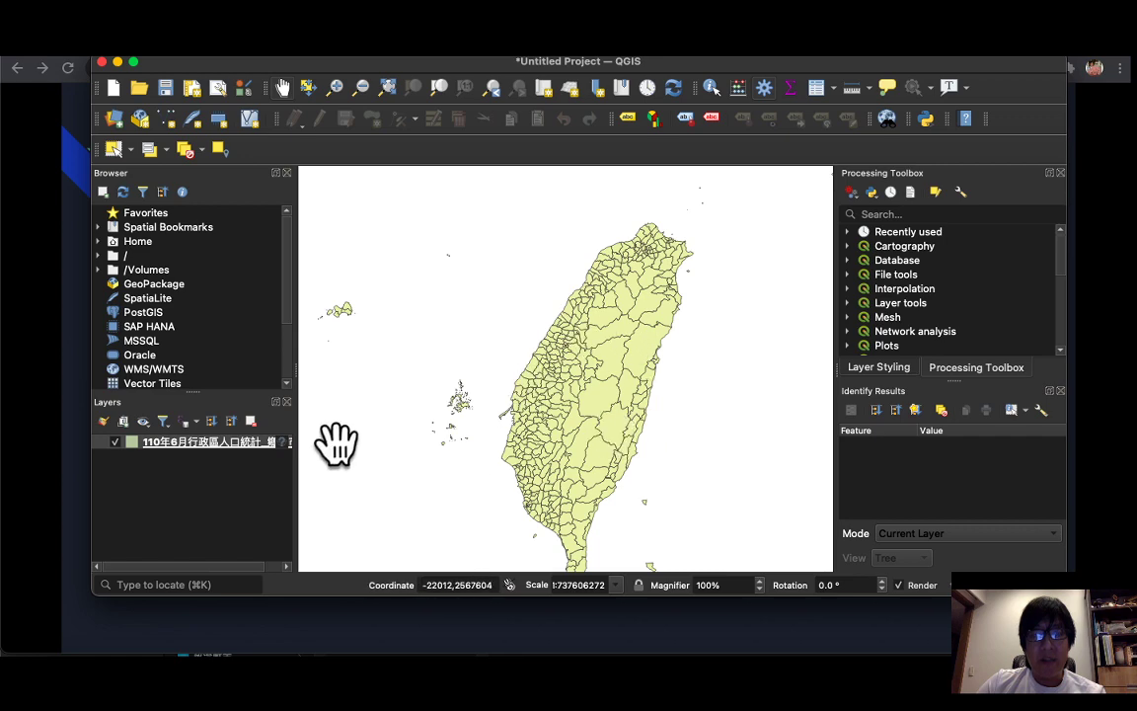
Reopen the township layer's symbology properties, set the Simple Fill's stroke width to 0.86 mm, and apply it.
right_click(258, 458)
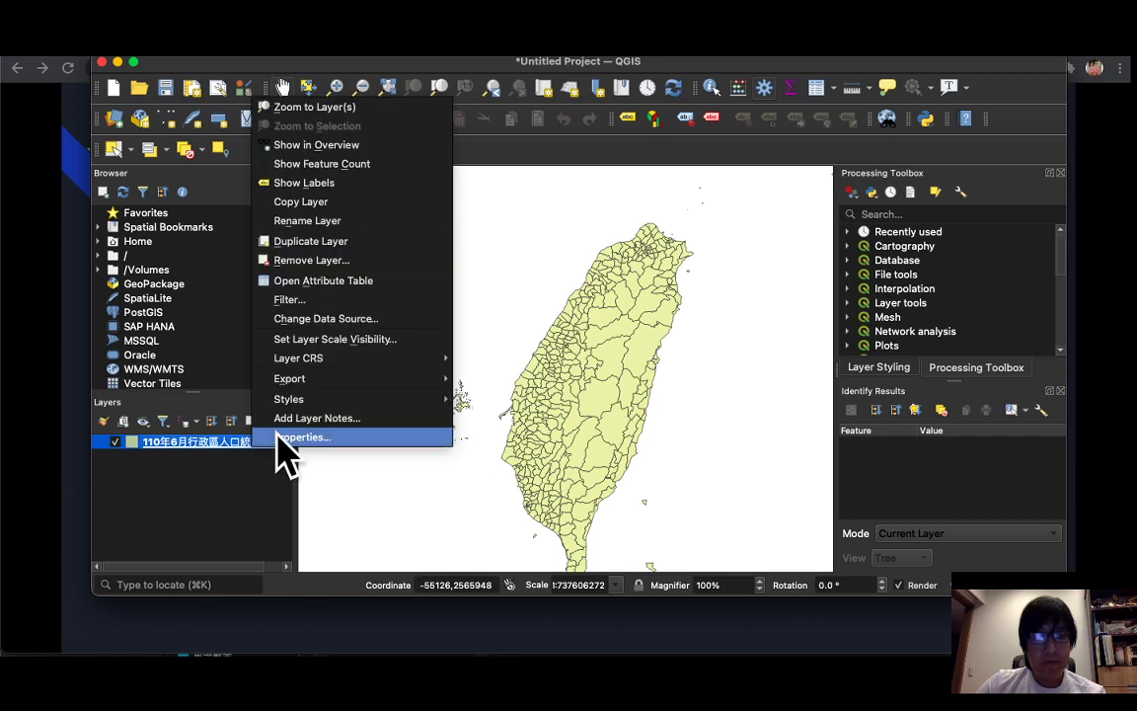
left_click(286, 439)
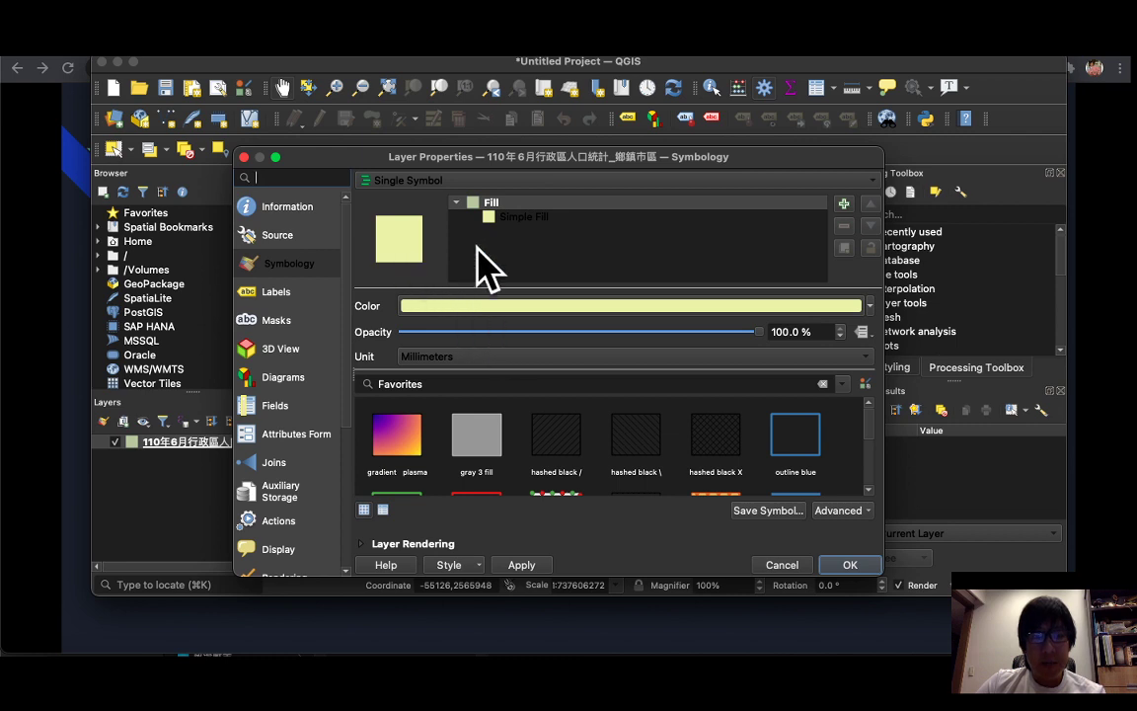
left_click(517, 218)
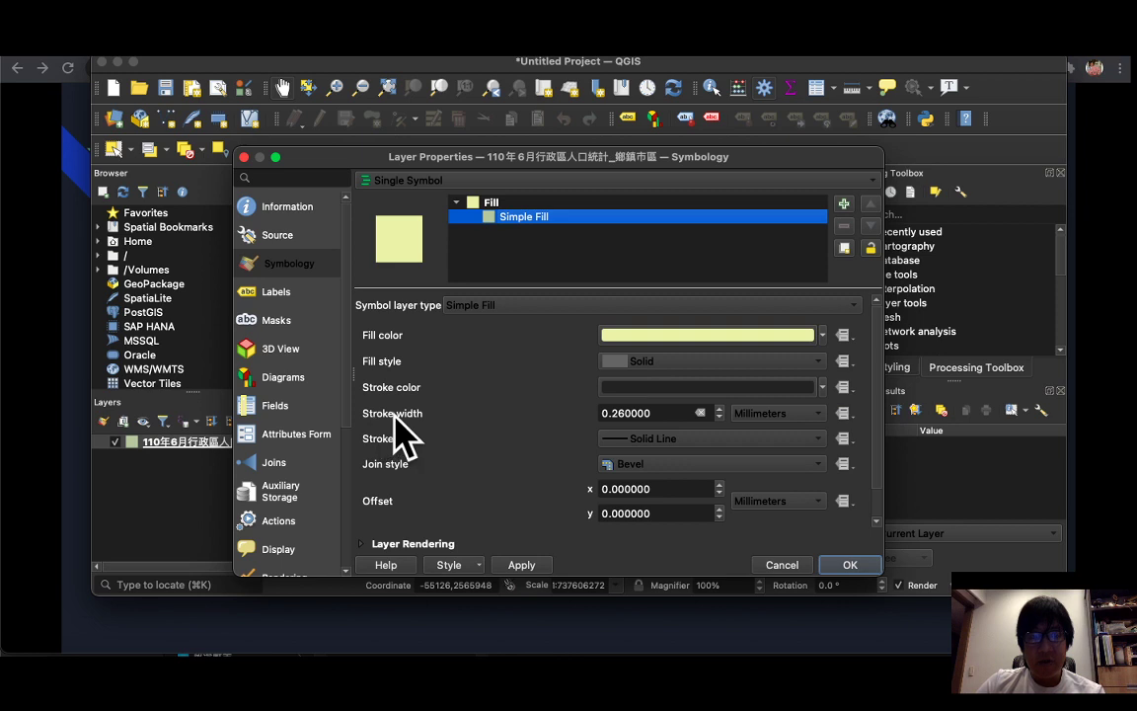
left_click(649, 412)
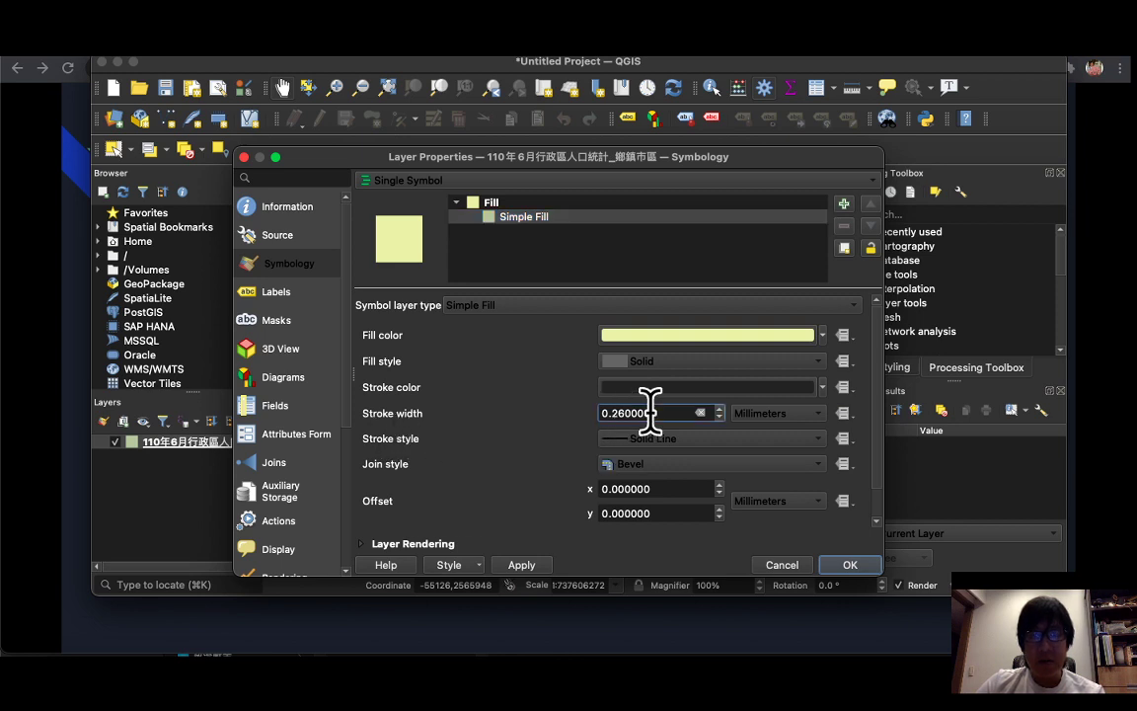
left_click(846, 566)
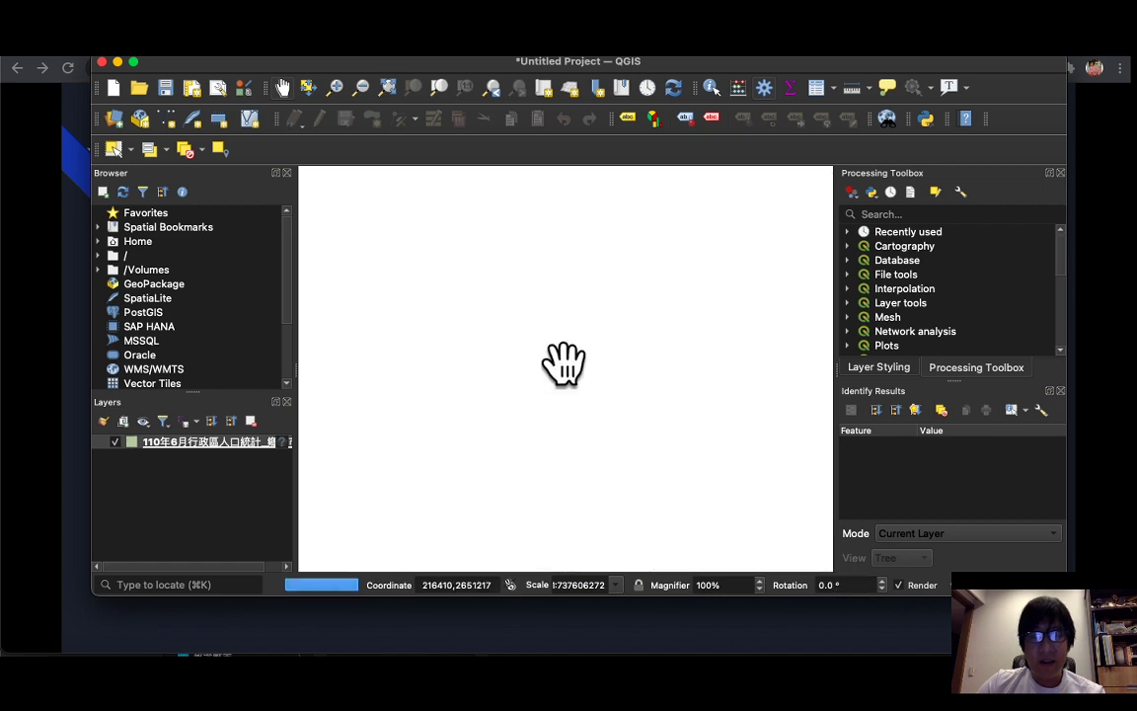
Reopen the township layer's symbology properties, make the Simple Fill's fill color fully transparent, and apply it.
right_click(242, 446)
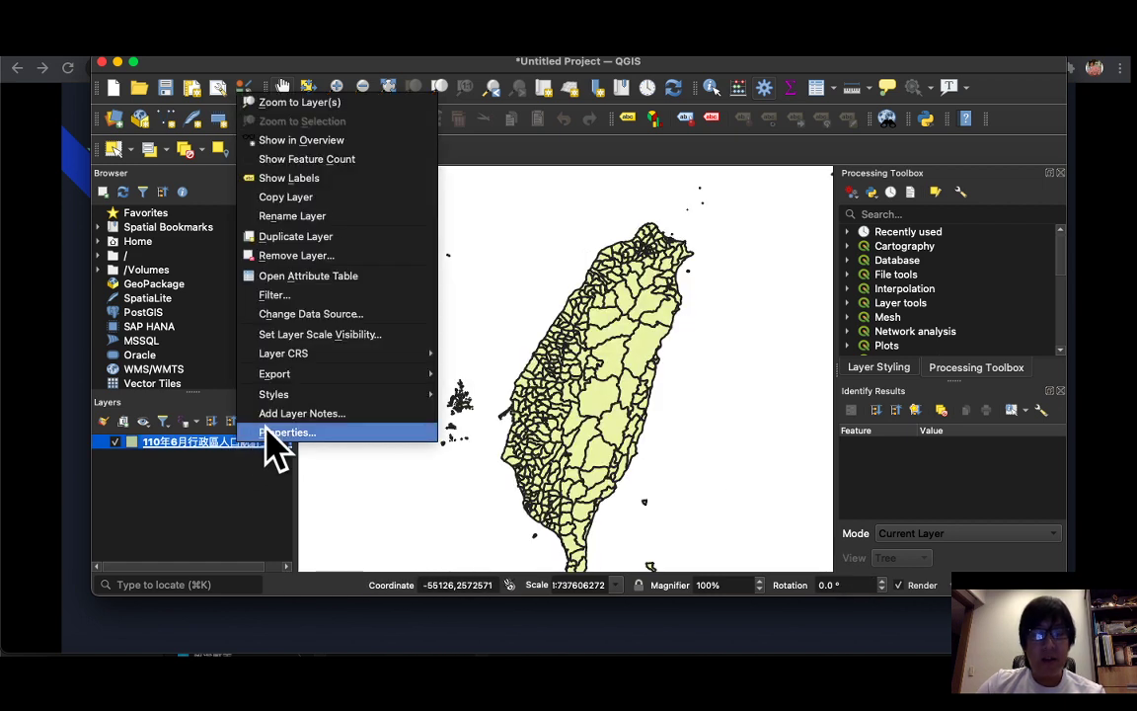
left_click(276, 435)
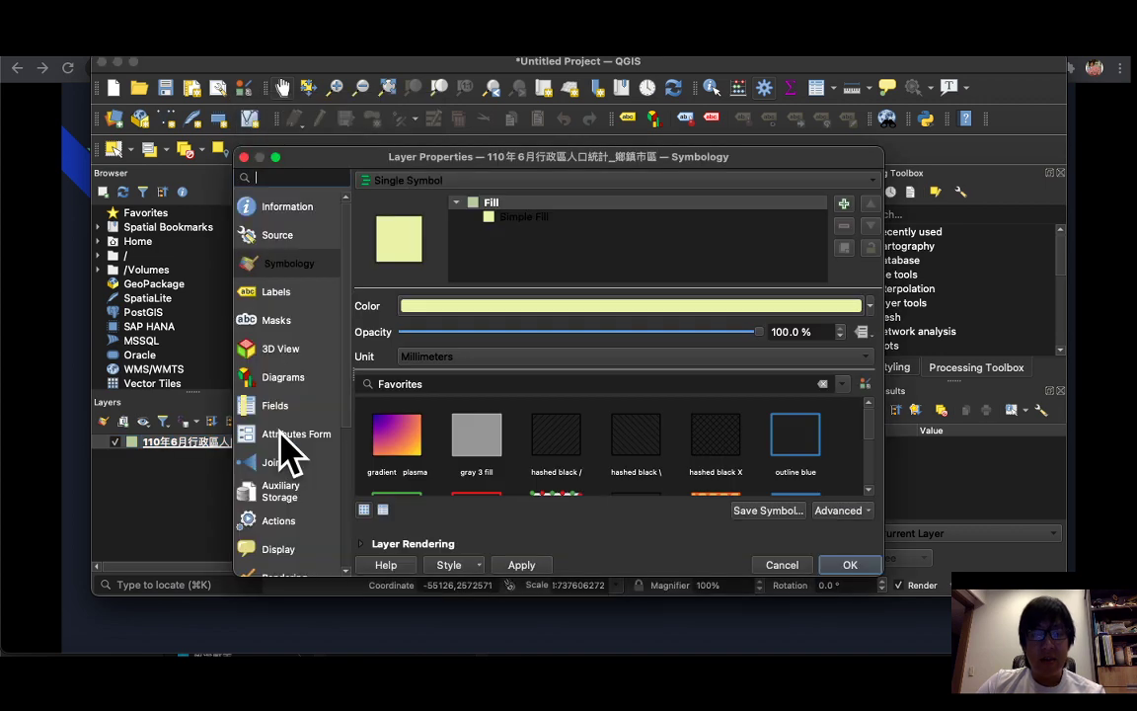
left_click(510, 217)
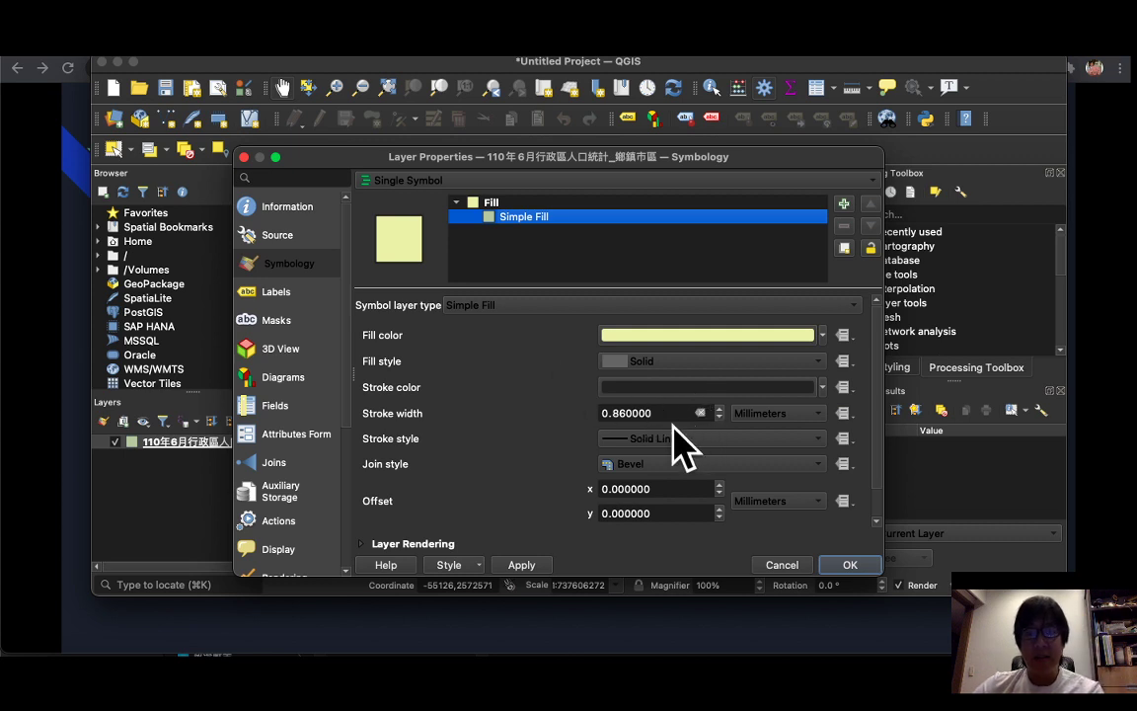
left_click(822, 335)
left_click(820, 336)
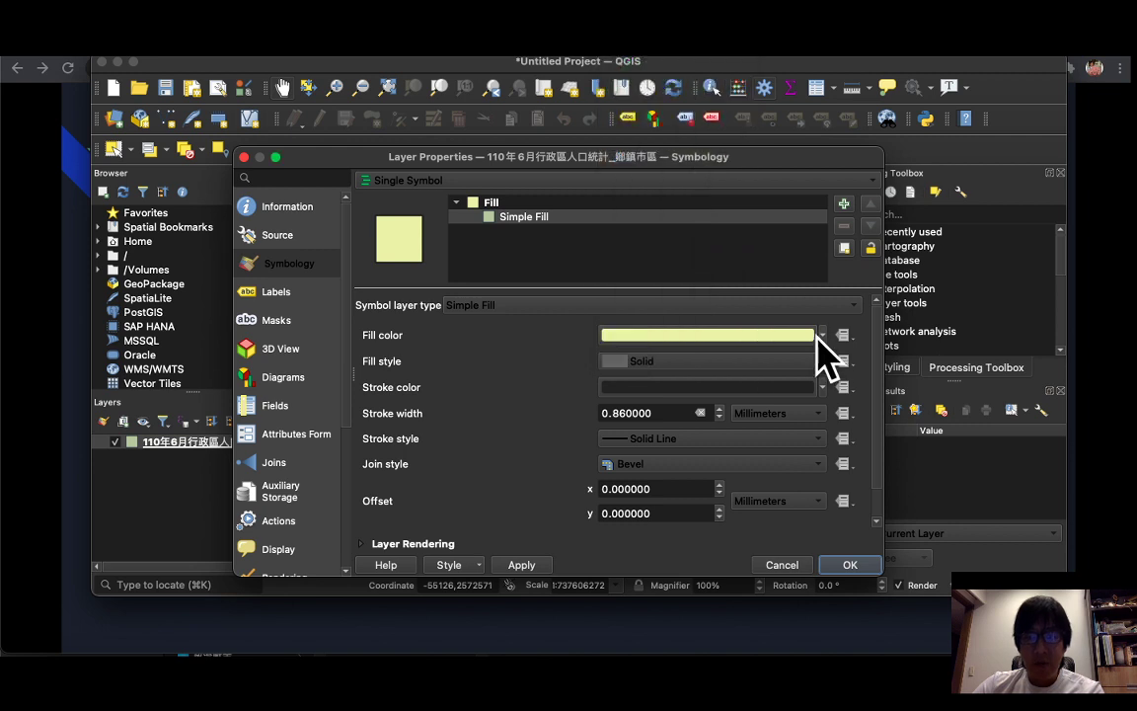
left_click(824, 337)
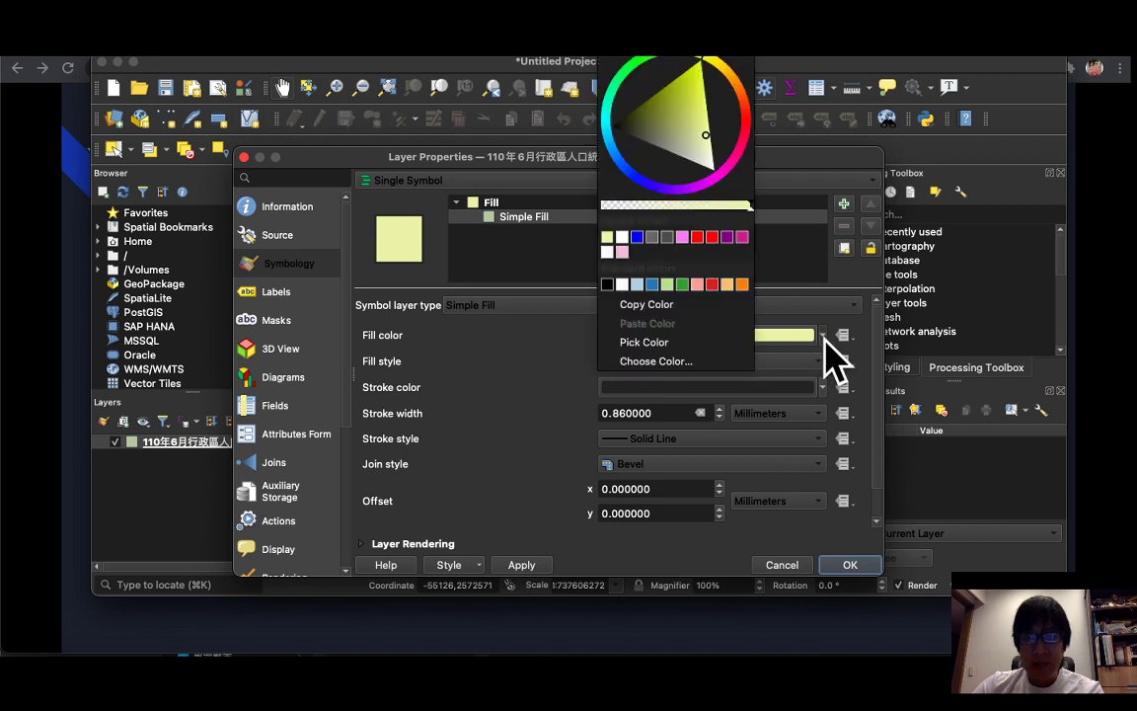
left_click_drag(654, 56, 632, 61)
left_click(637, 63)
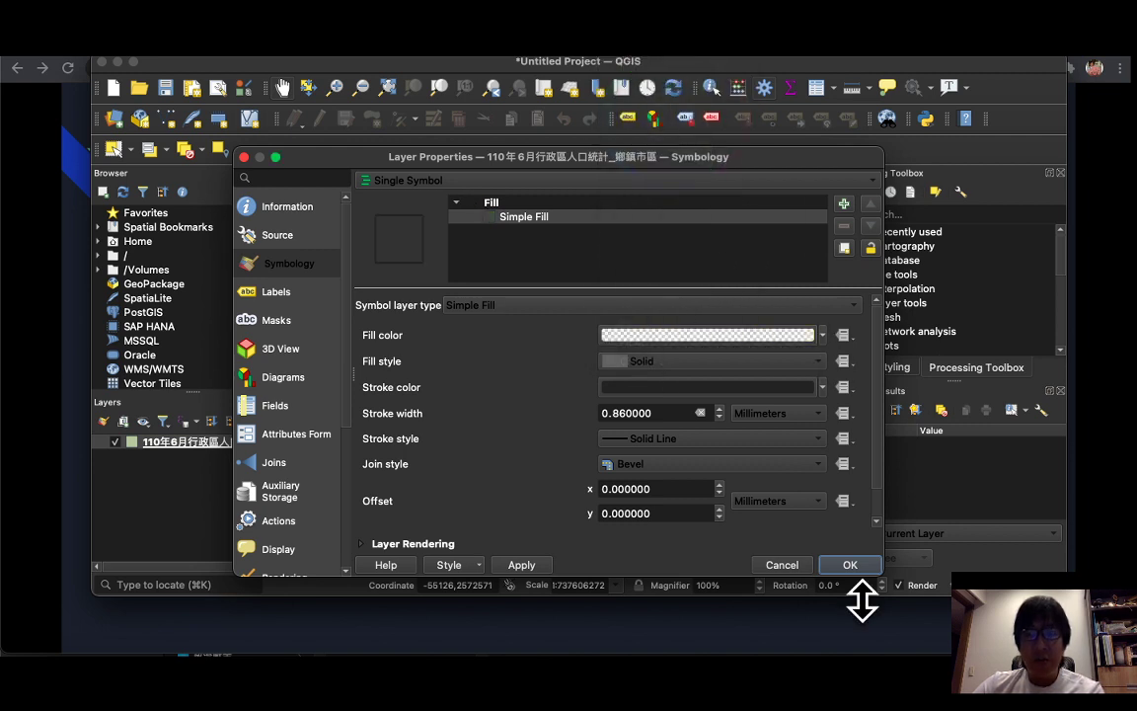
left_click(851, 565)
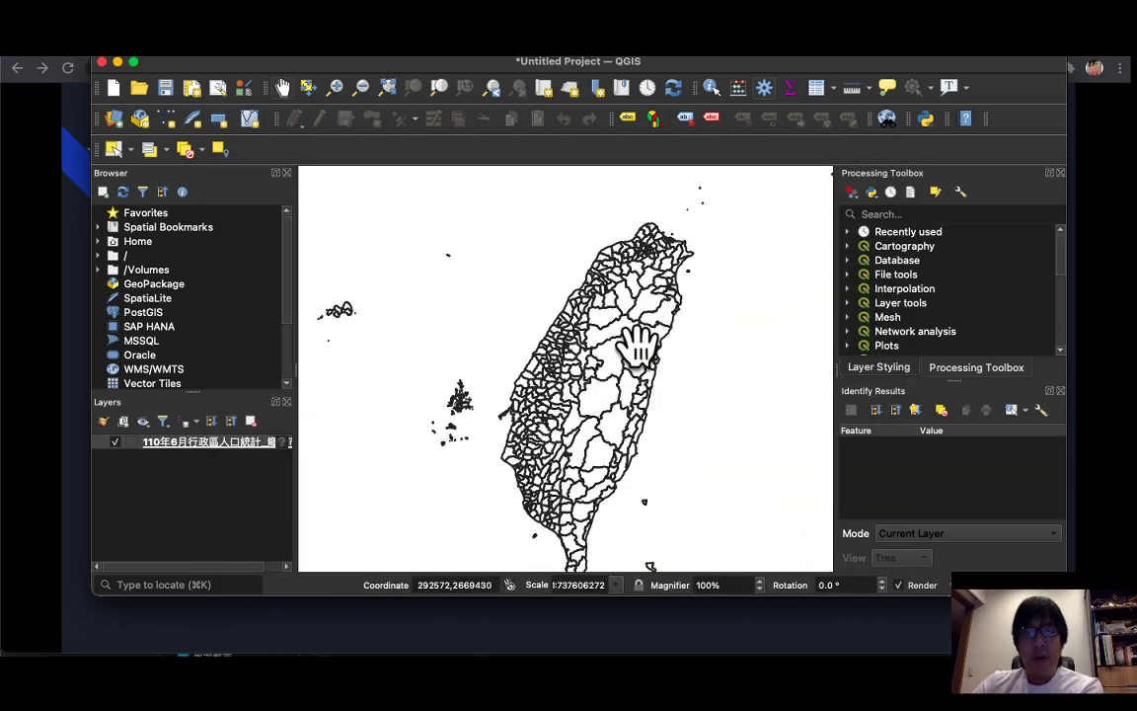
Switch to the presentation and advance from the Simple Fill slide to the one on Graduated mode.
right_click(257, 442)
key("Escape")
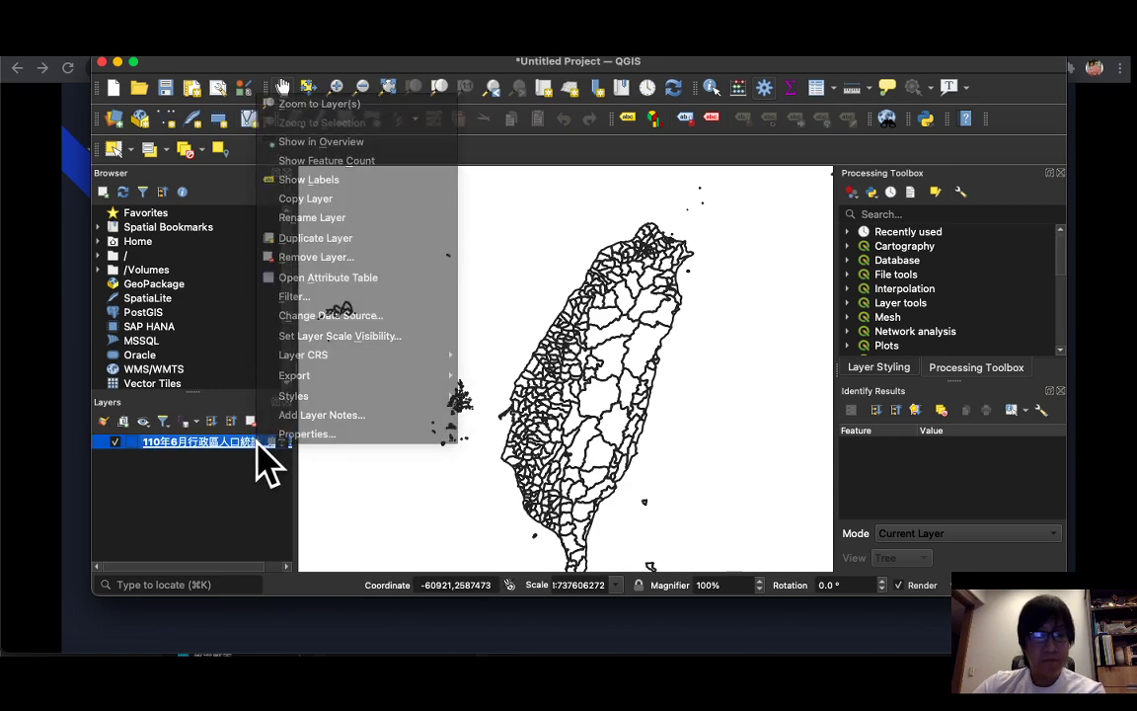
left_click(71, 410)
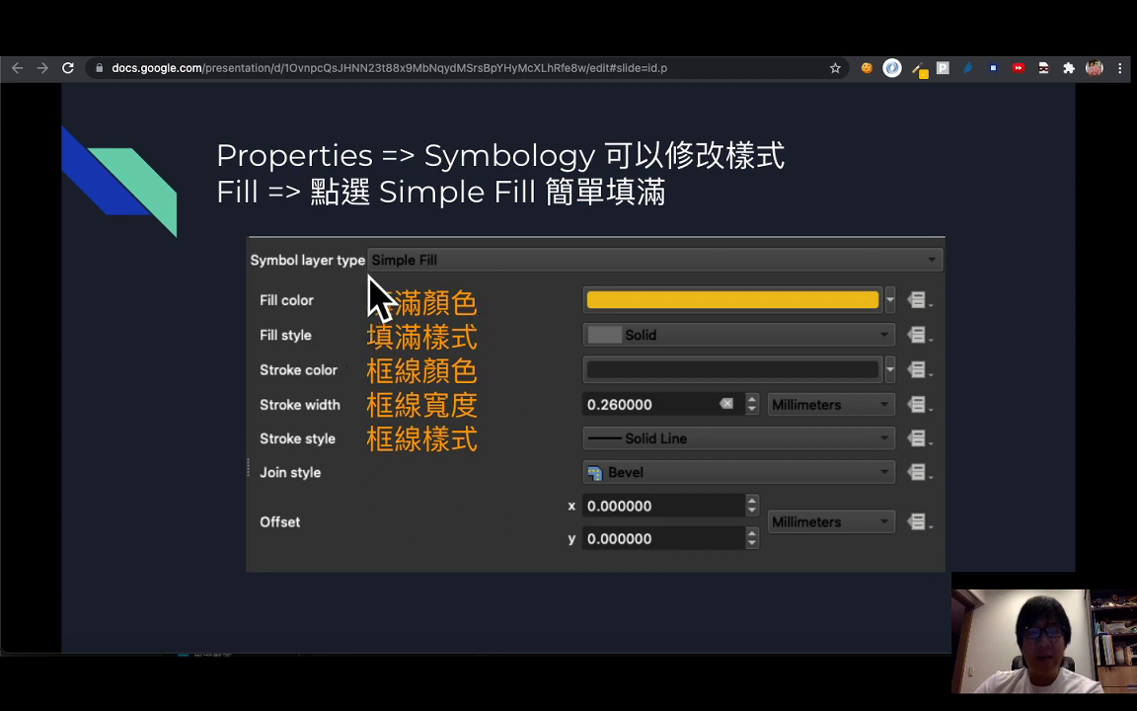
key("Right")
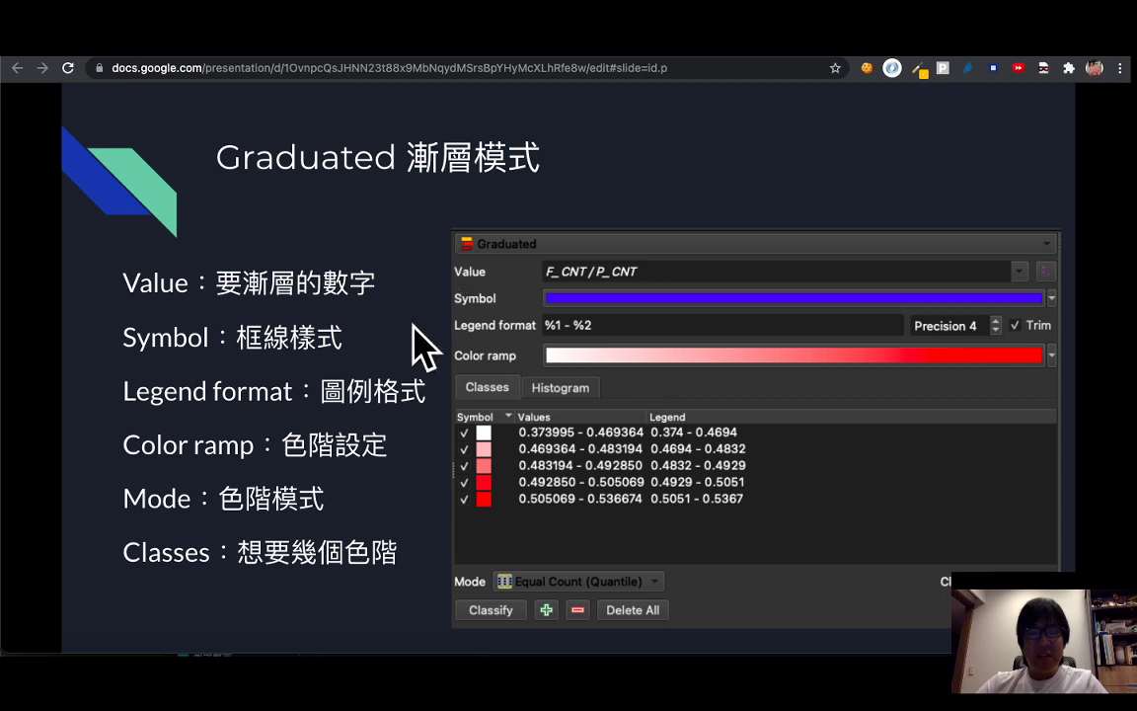
Switch to QGIS, open the township layer's symbology properties, and change the renderer from Single Symbol to Graduated.
key("super+Tab")
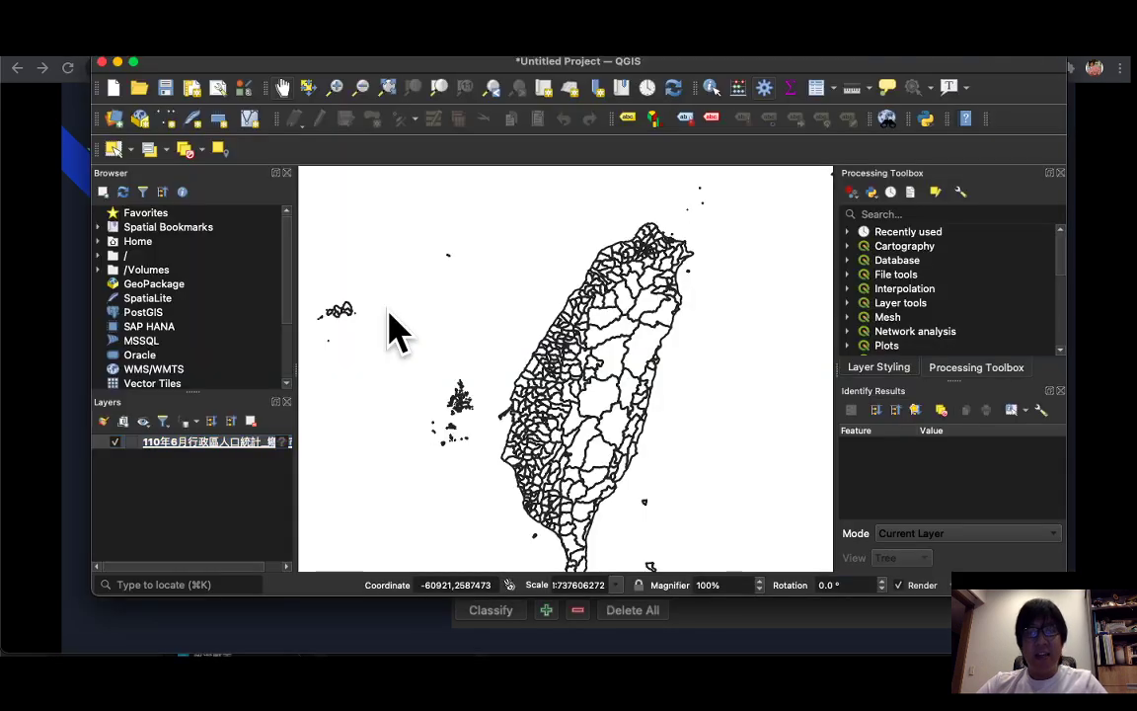
right_click(202, 462)
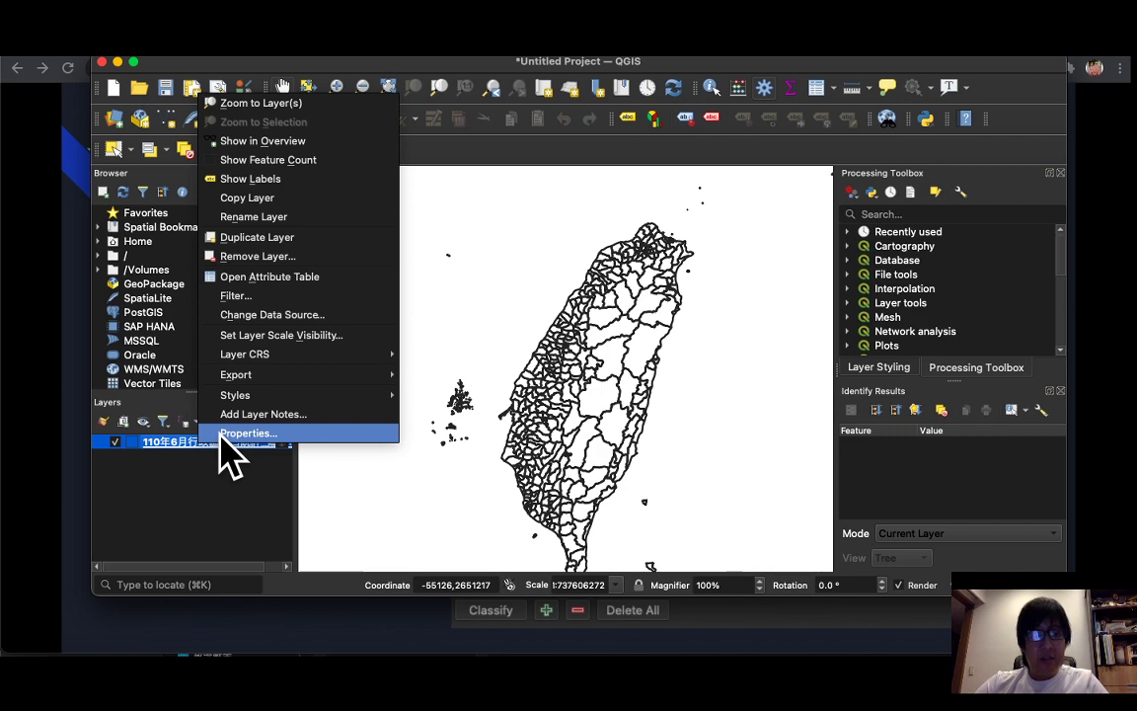
left_click(246, 435)
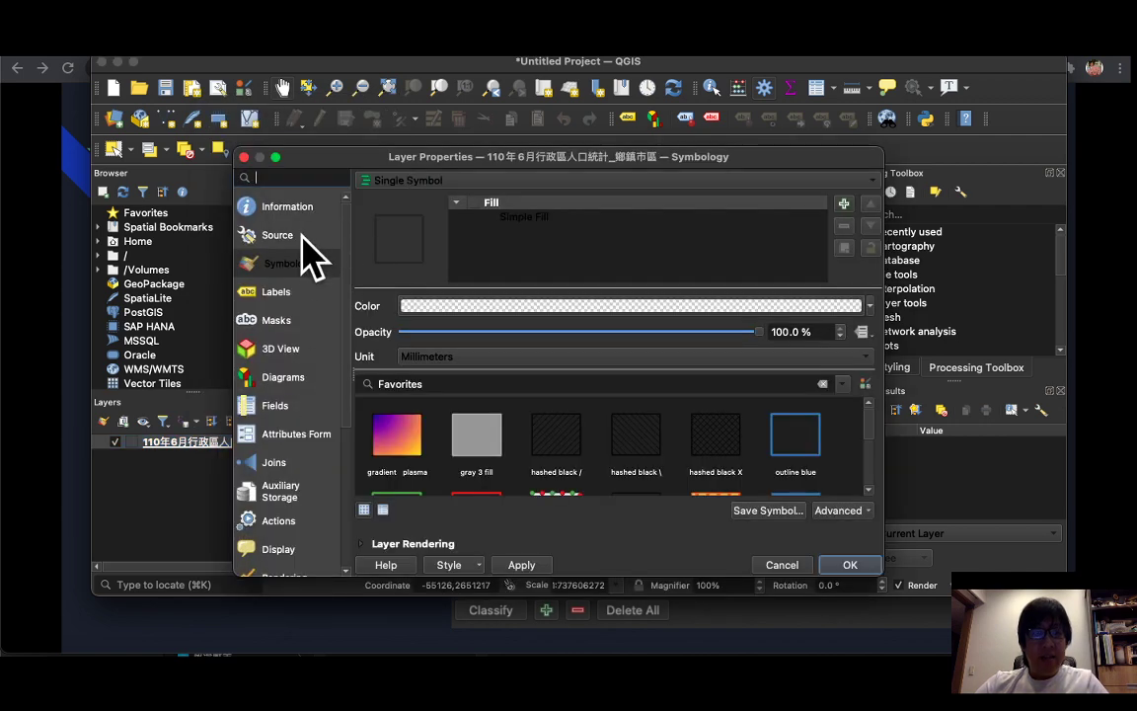
left_click(399, 182)
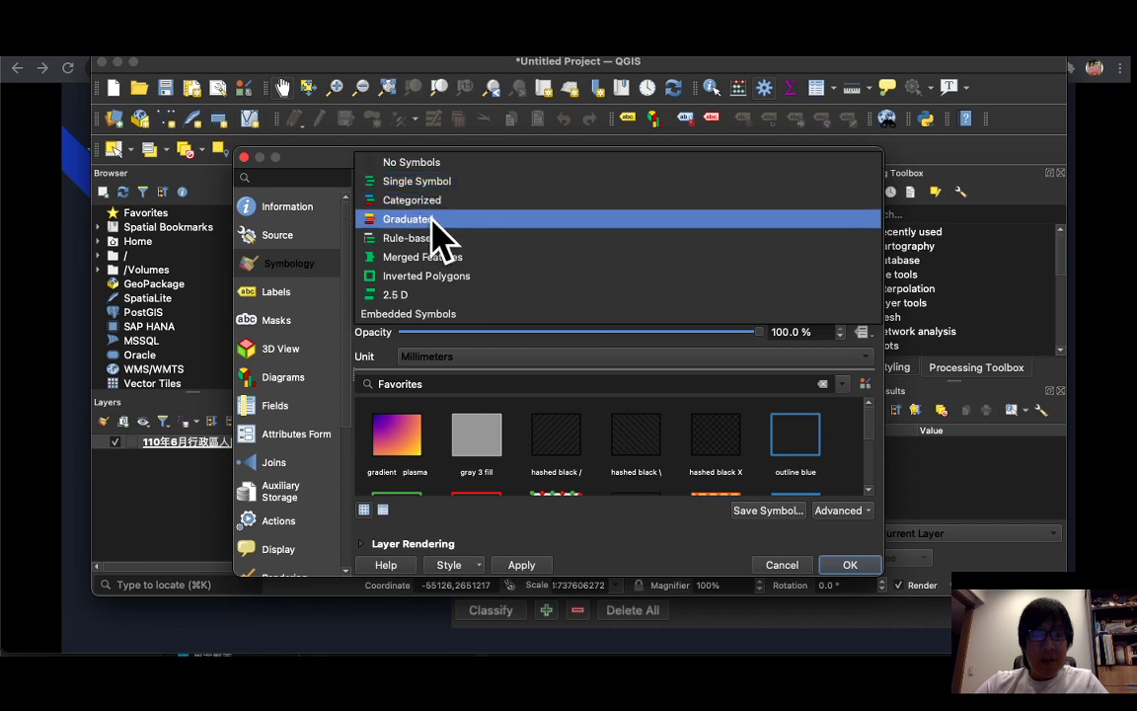
left_click(427, 220)
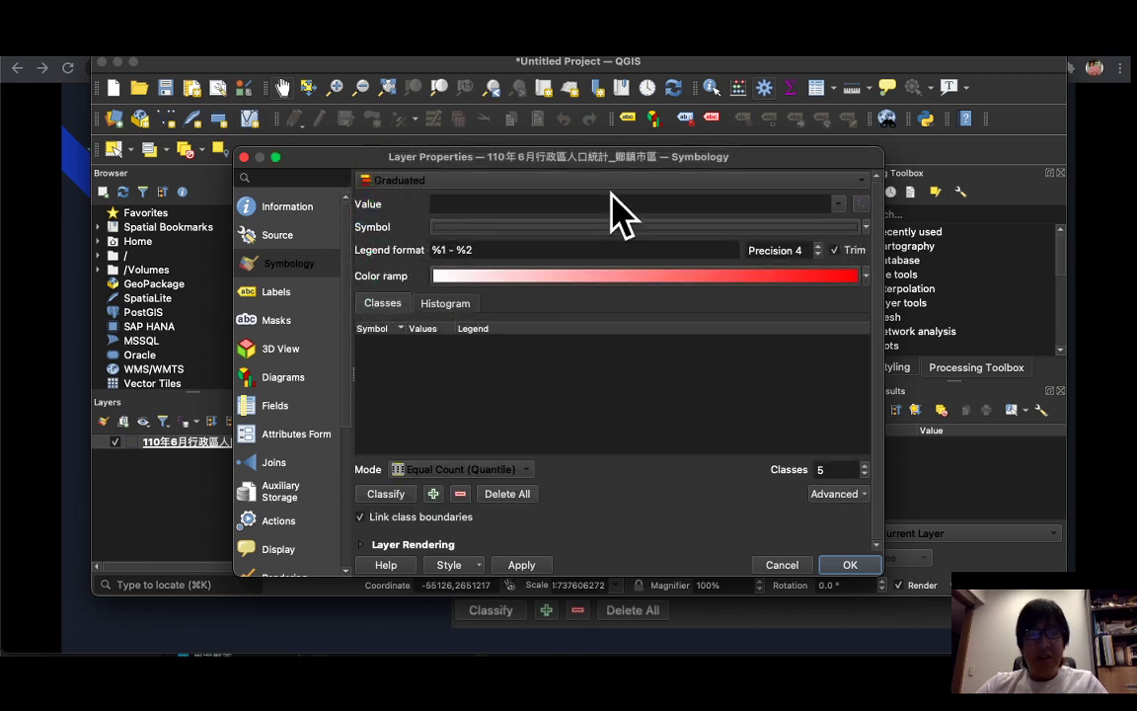
Set the graduated value to the expression F_CNT / P_CNT and classify it into classes.
left_click(477, 202)
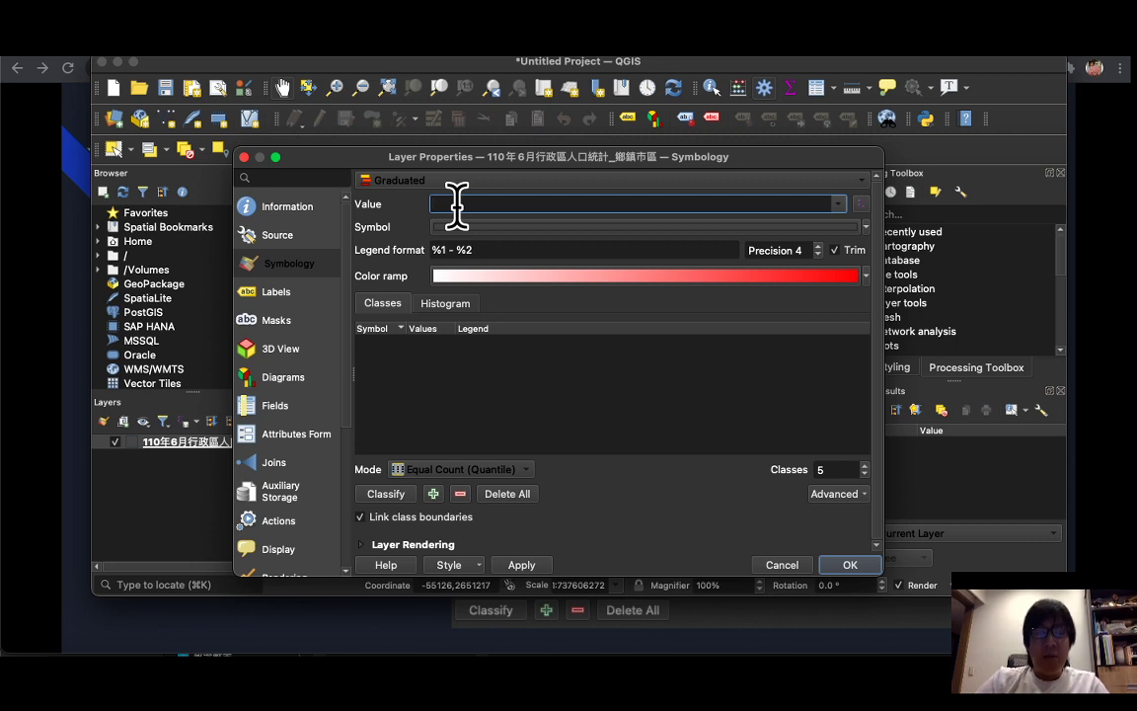
left_click(837, 204)
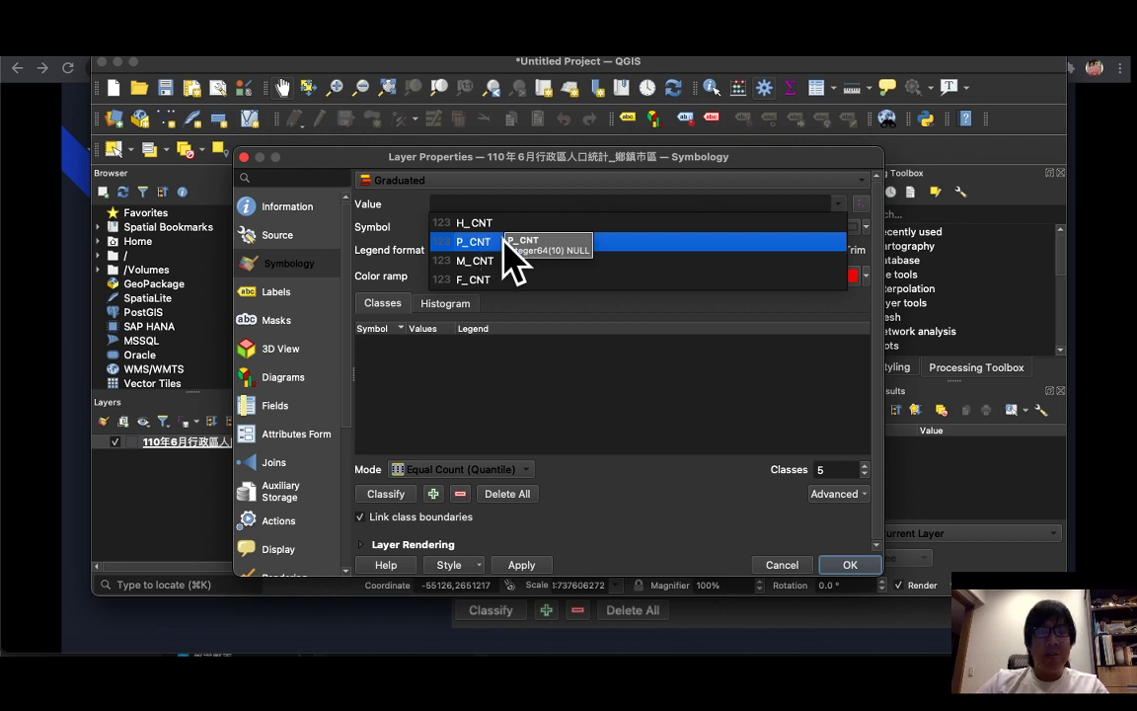
left_click(449, 280)
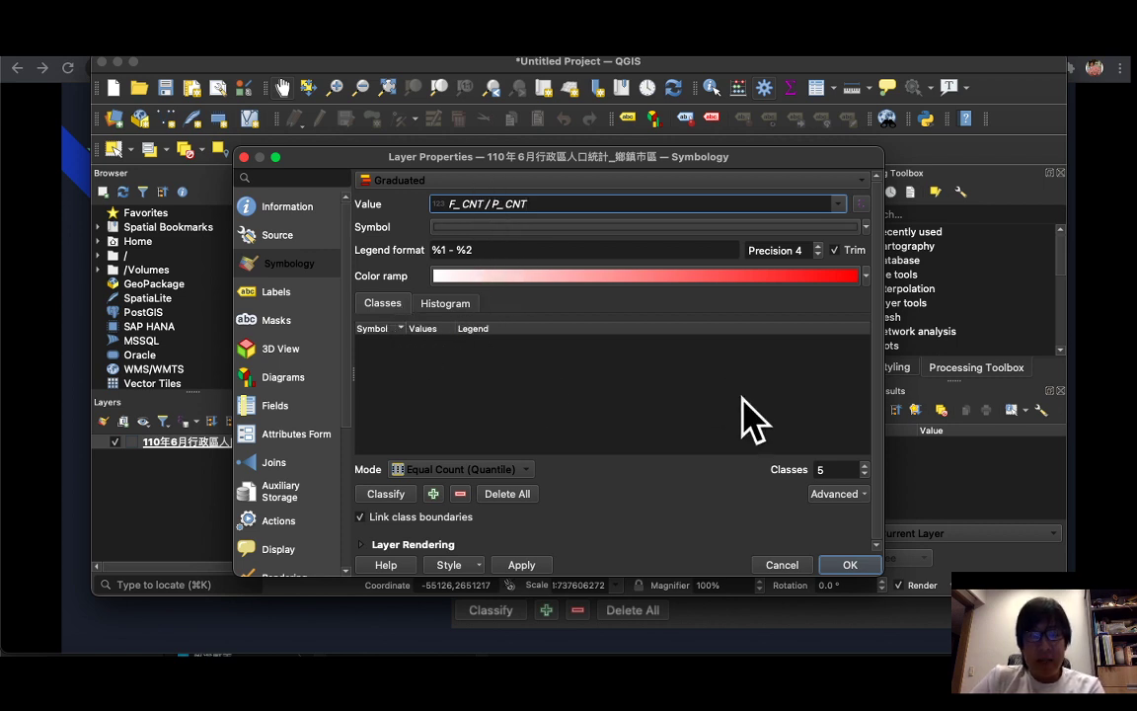
left_click(391, 499)
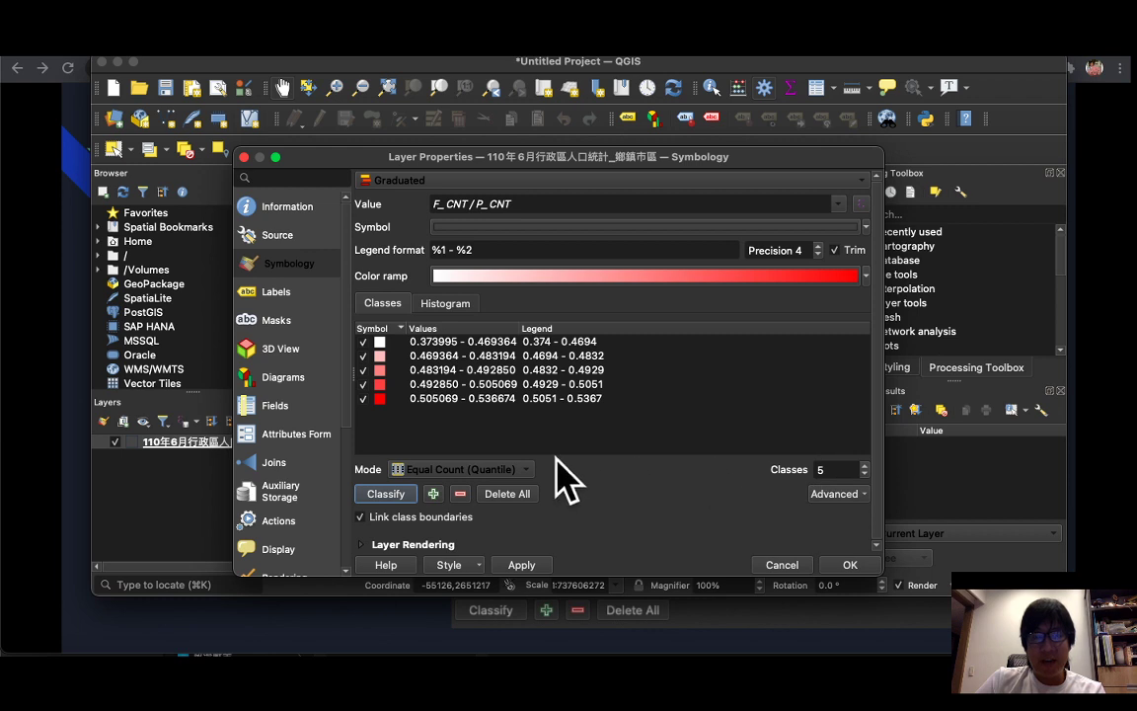
Try a higher number of classes for the graduated symbology and set it back to 5.
left_click(865, 465)
left_click(864, 465)
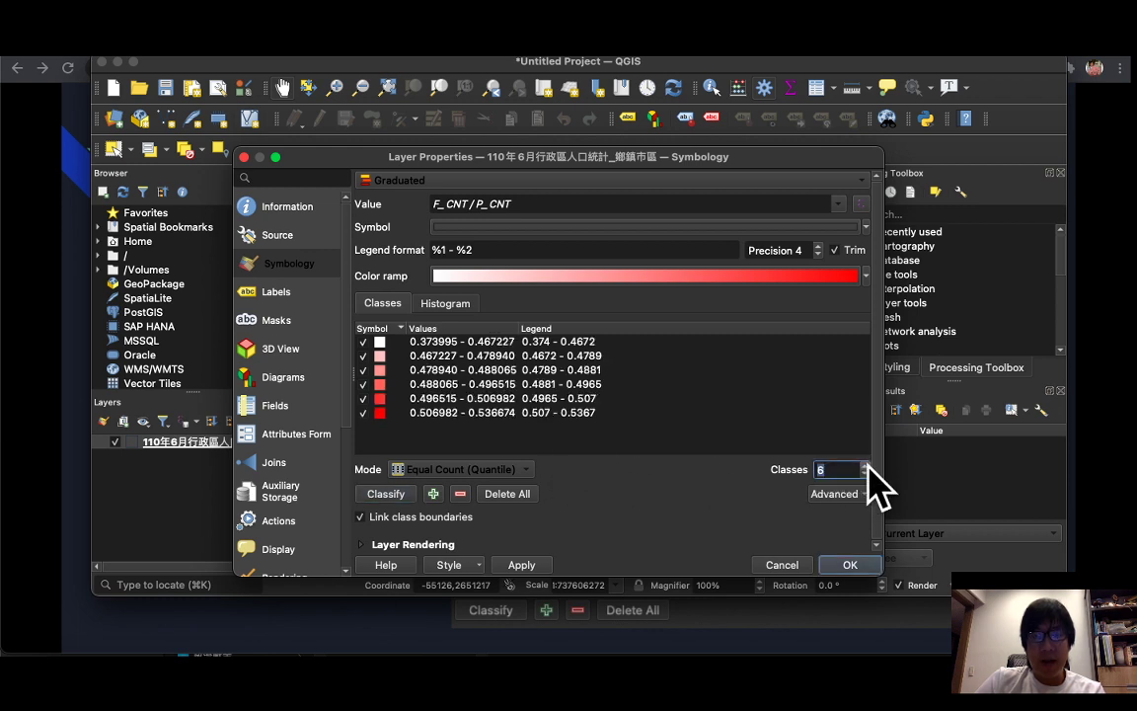
left_click(865, 464)
left_click(864, 465)
left_click(866, 473)
left_click(865, 474)
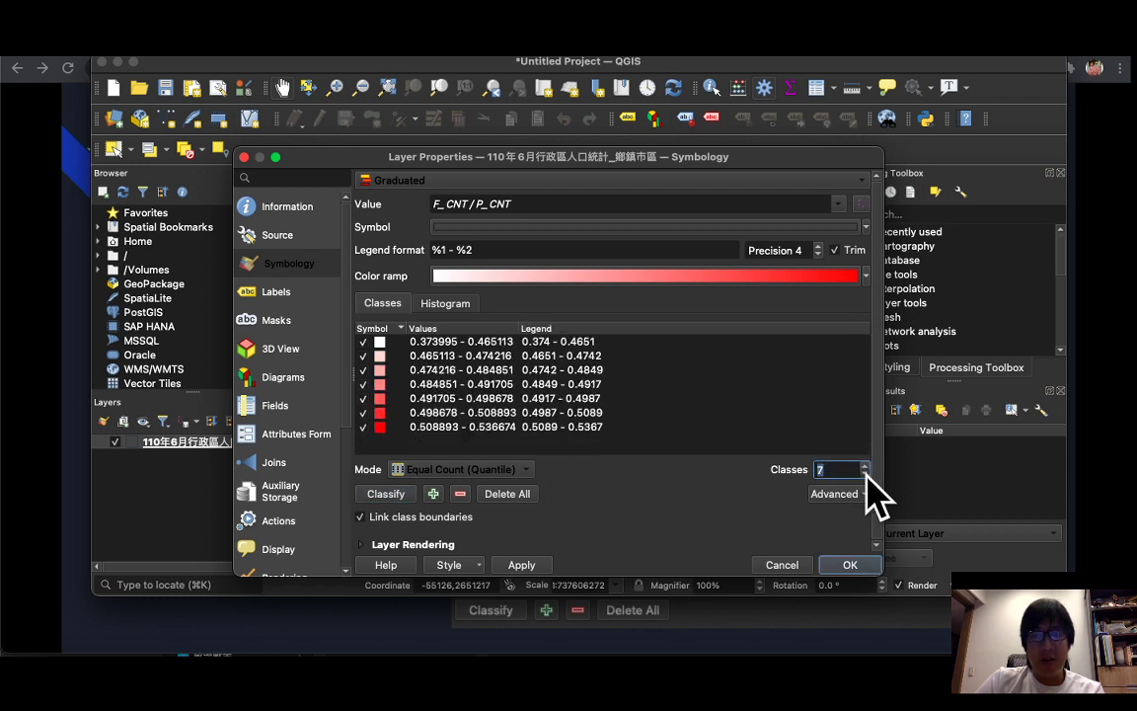
left_click(866, 474)
left_click(866, 474)
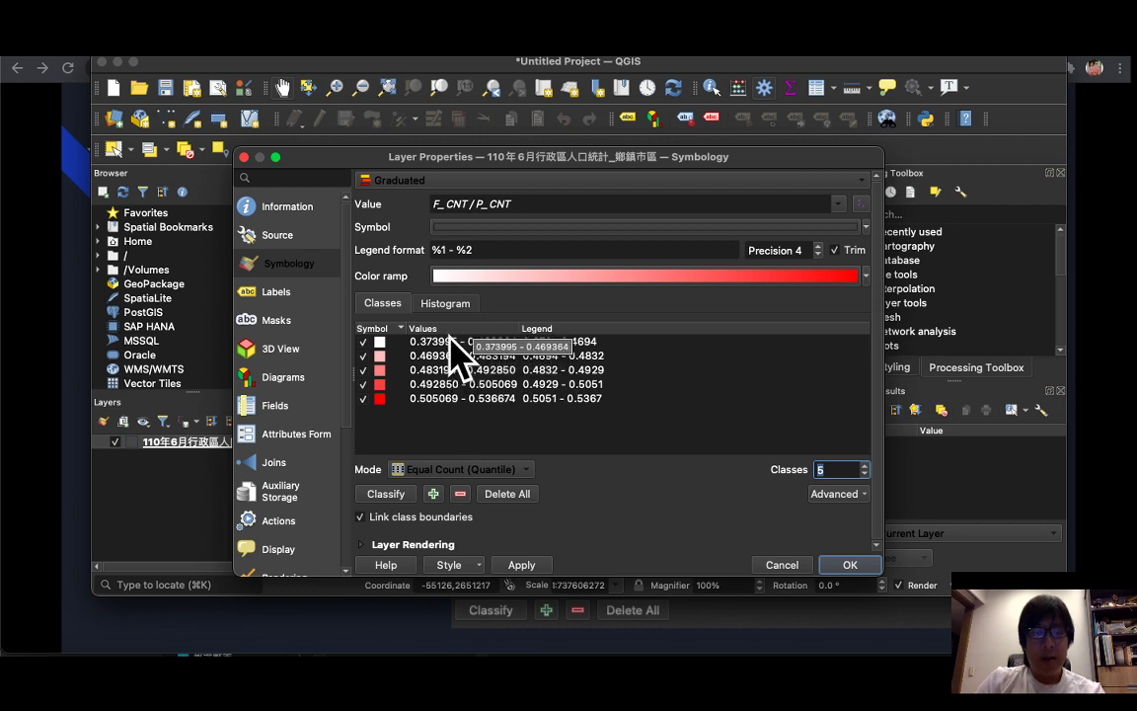
Compare the classification modes, set the mode to Equal Interval, and apply the graduated style to the township layer.
left_click(406, 471)
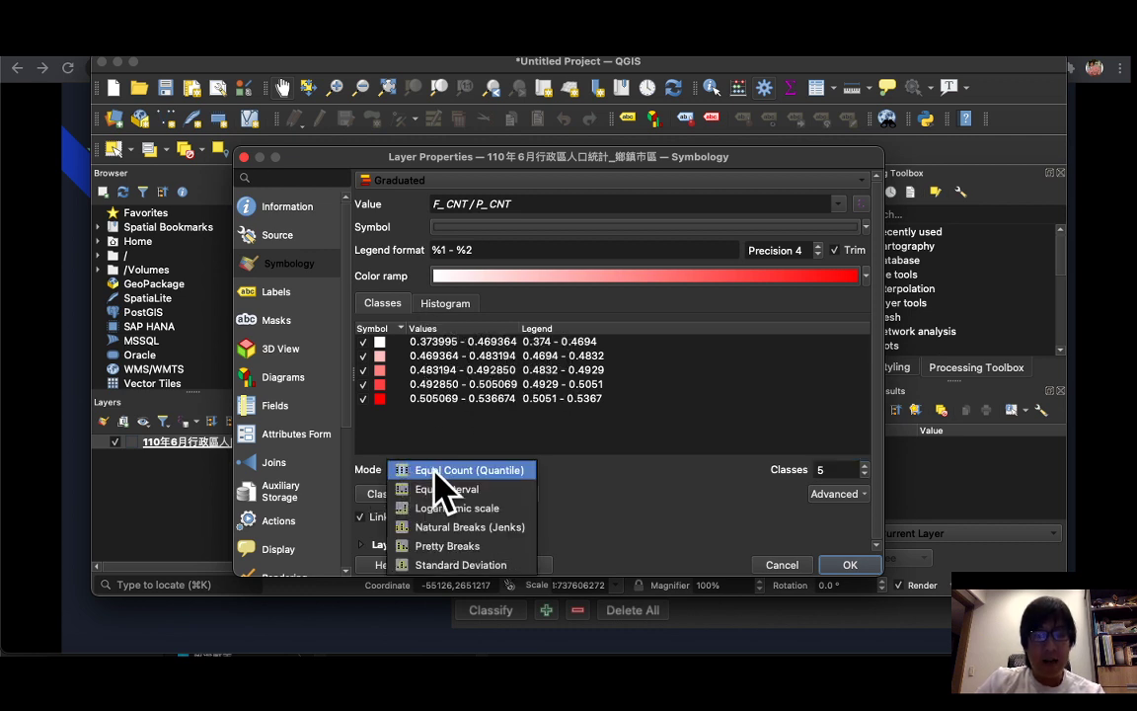
left_click(470, 471)
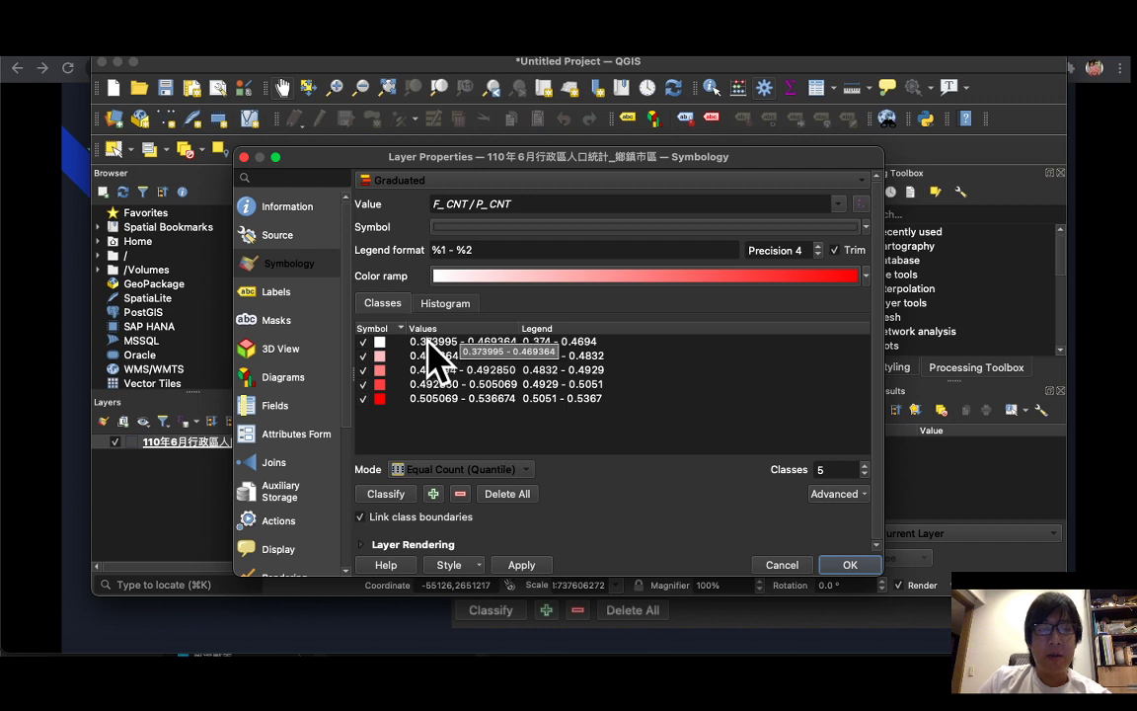
left_click(443, 472)
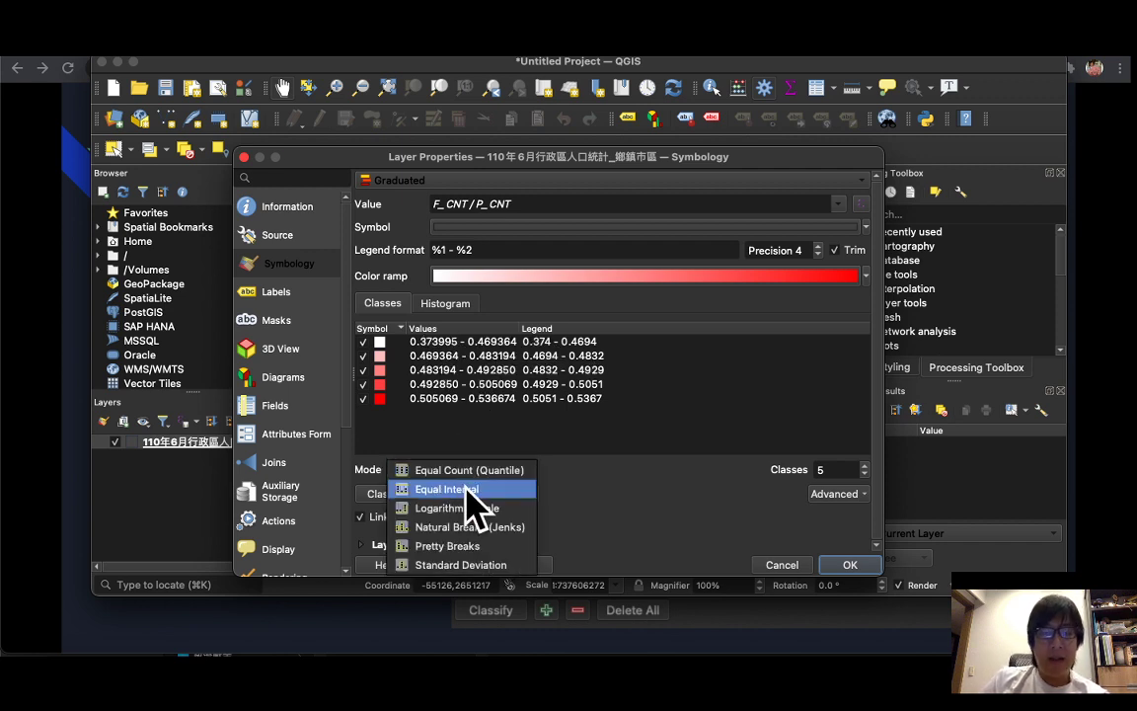
left_click(480, 510)
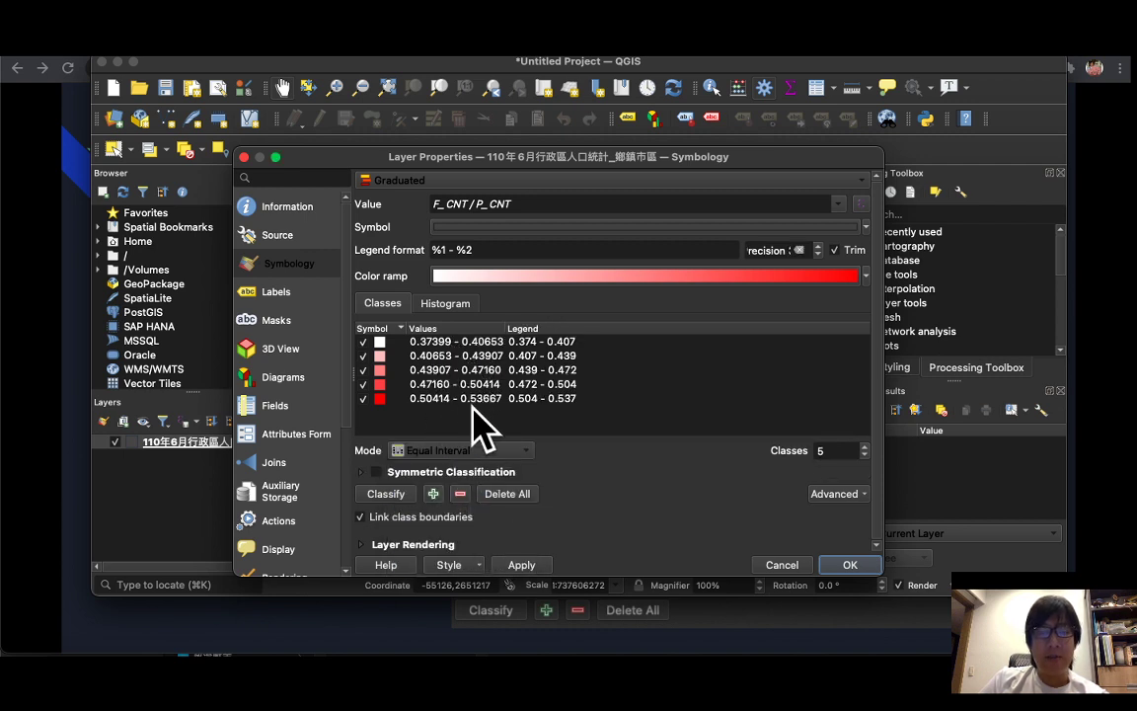
left_click(432, 452)
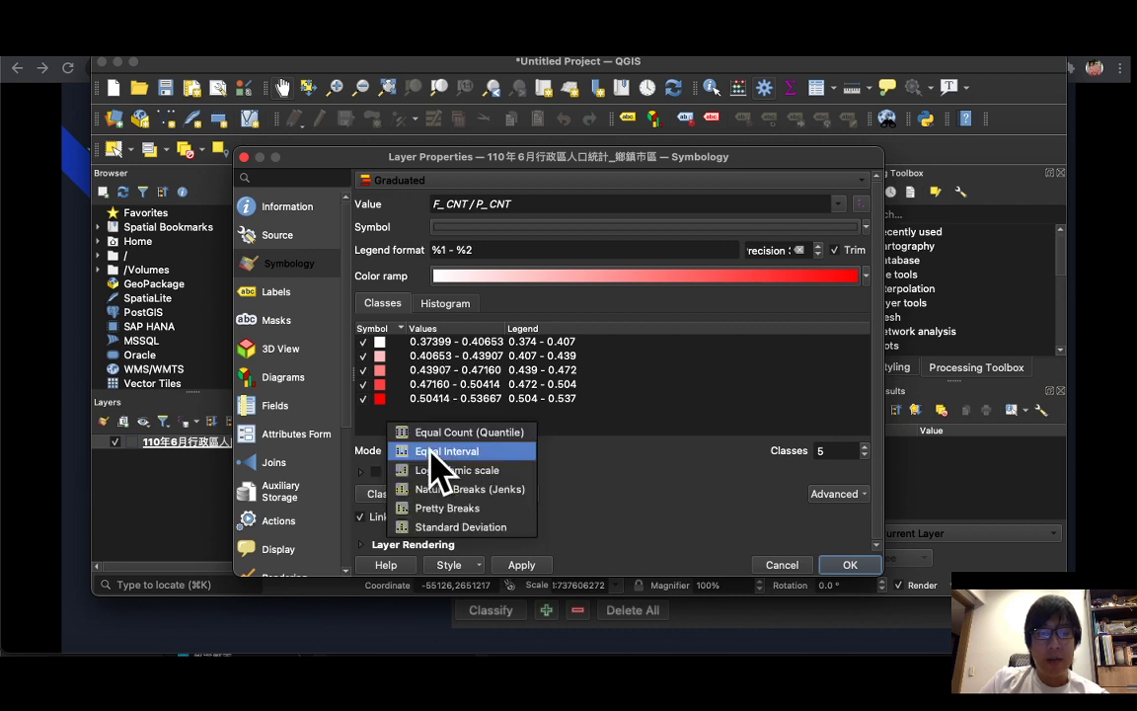
left_click(443, 456)
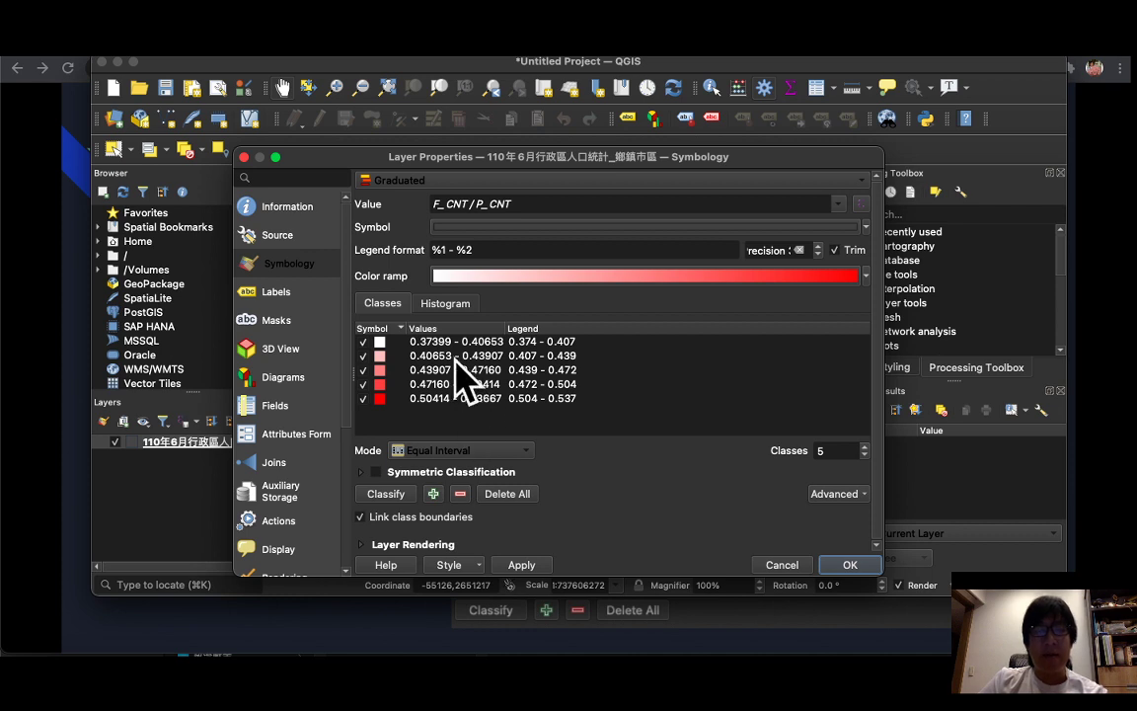
left_click(442, 454)
left_click(602, 441)
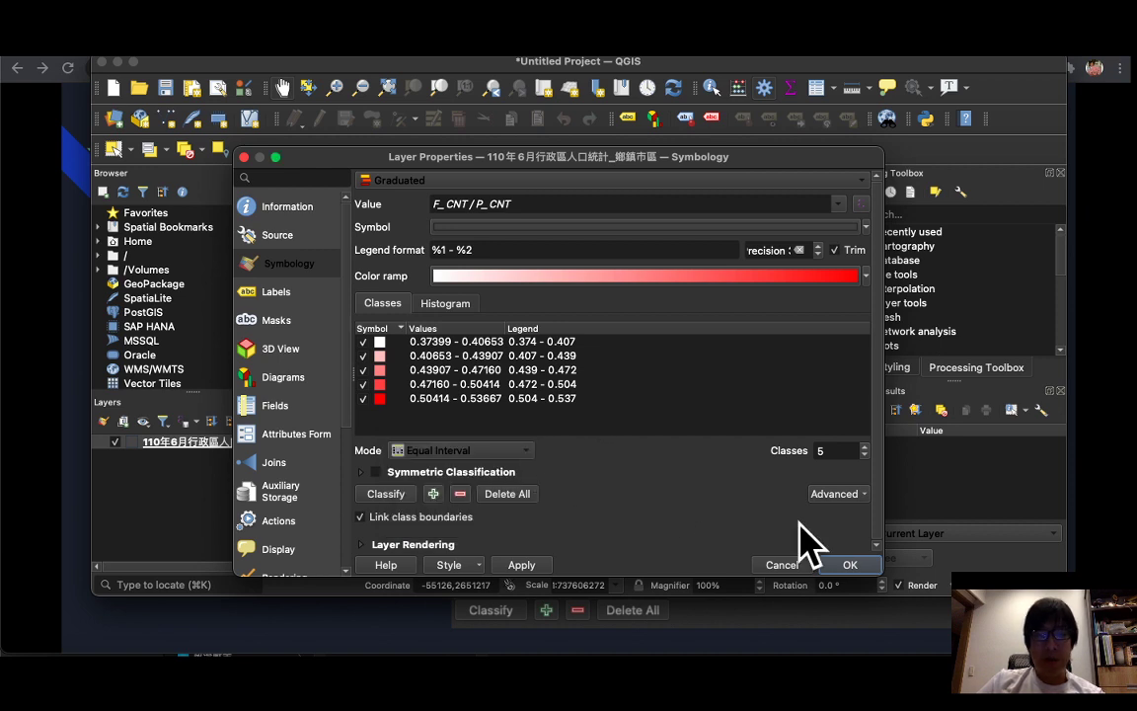
left_click(840, 557)
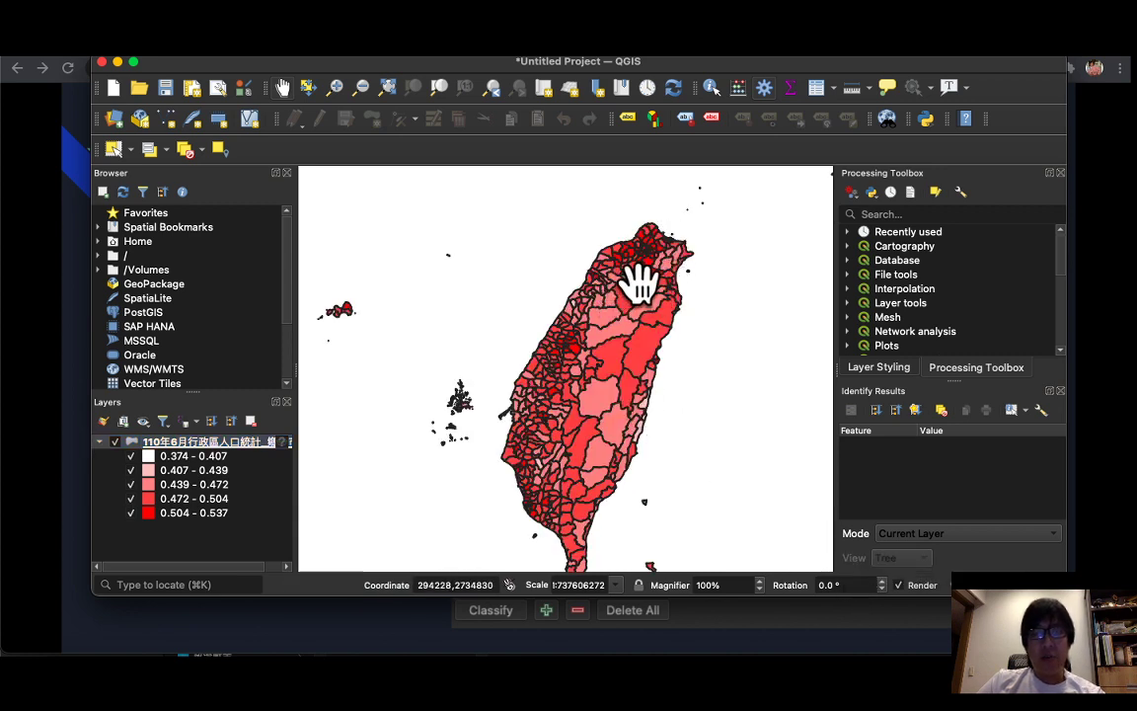
Reopen the township layer's symbology properties and set the color ramp's start color to the recent blue #0000ff.
left_click_drag(644, 284, 640, 285)
scroll(639, 282, "up", 2)
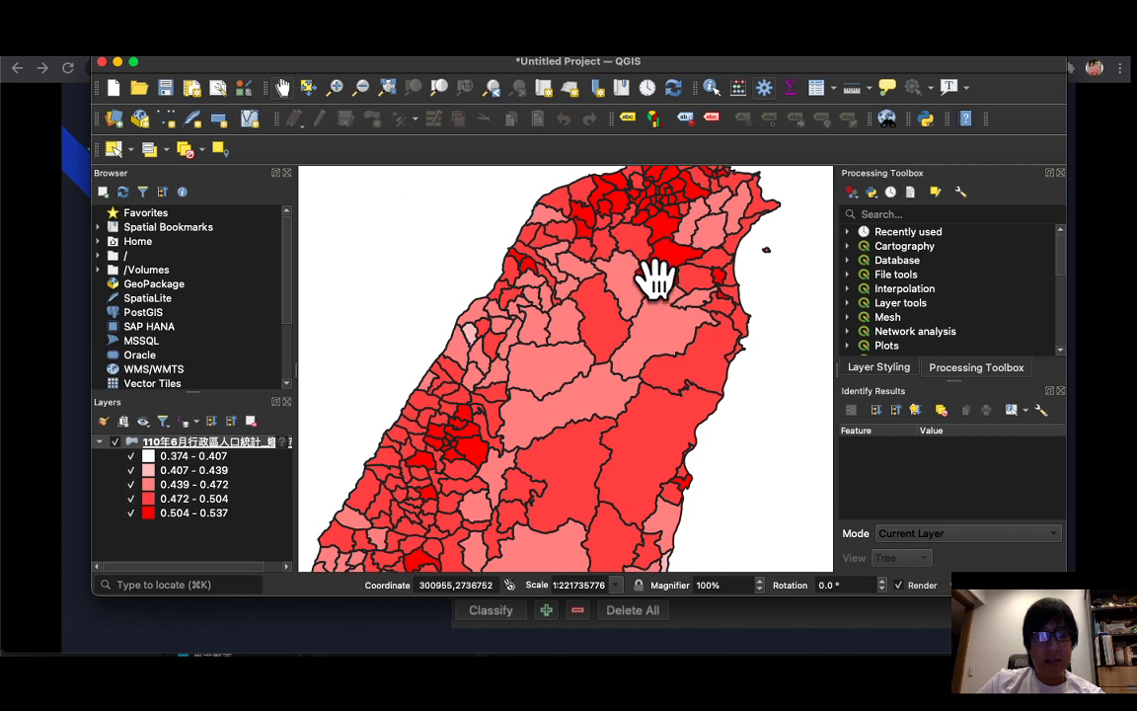
left_click_drag(425, 332, 463, 258)
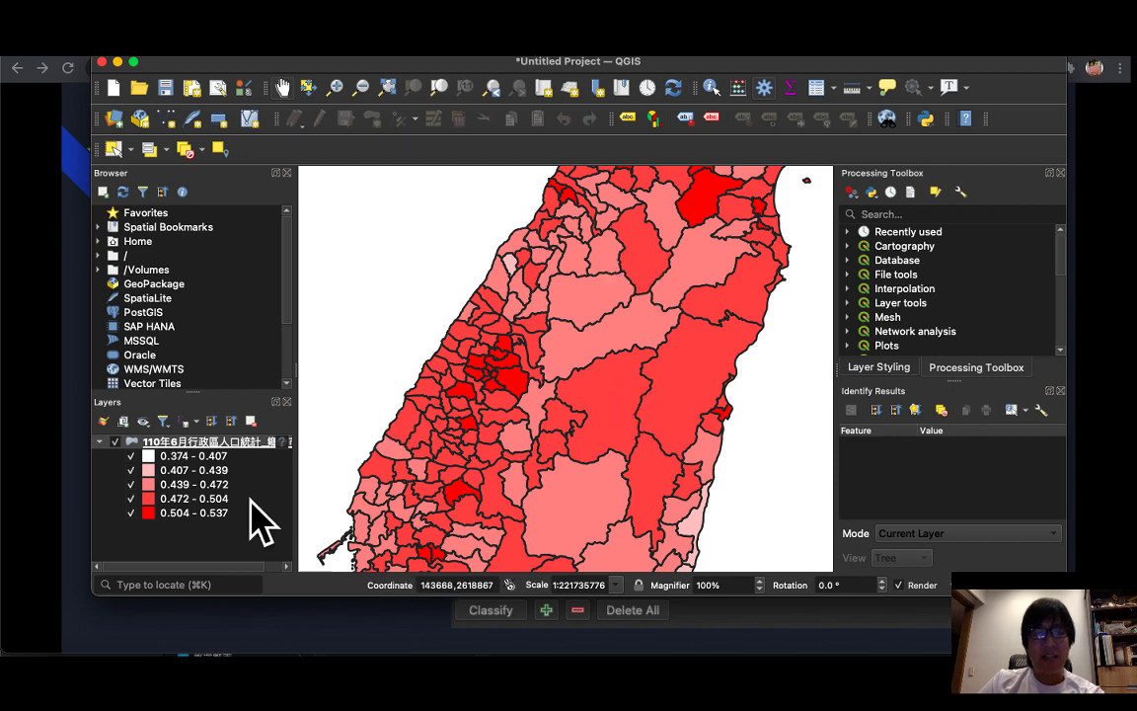
right_click(225, 441)
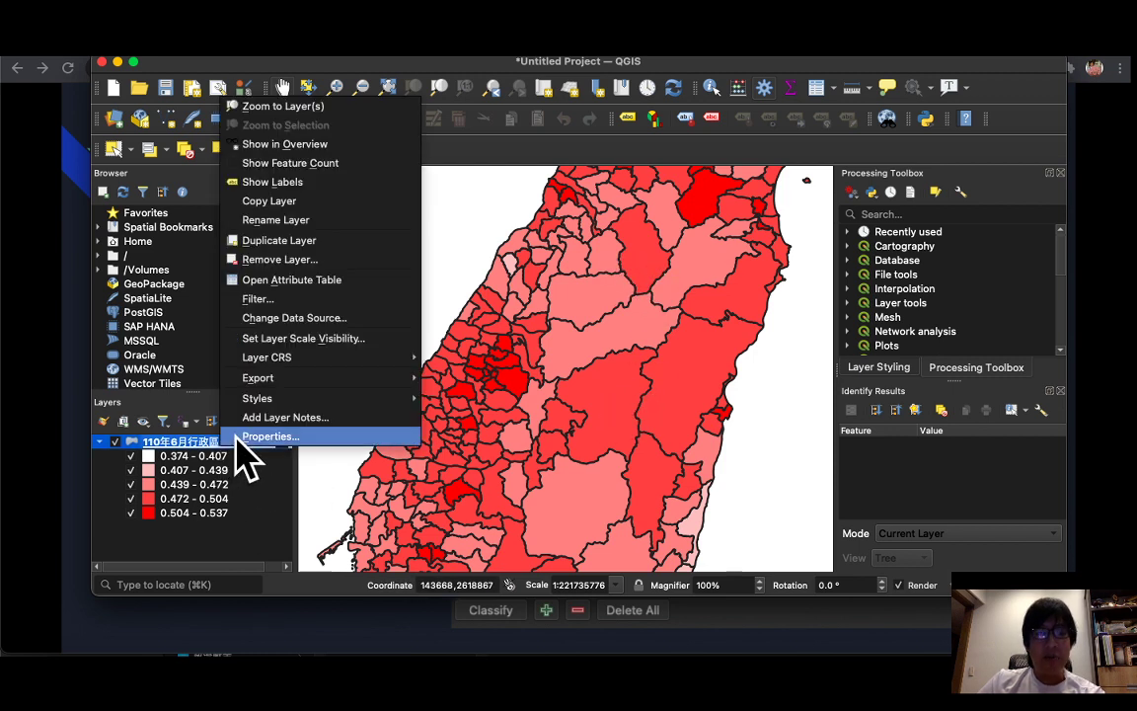
left_click(246, 436)
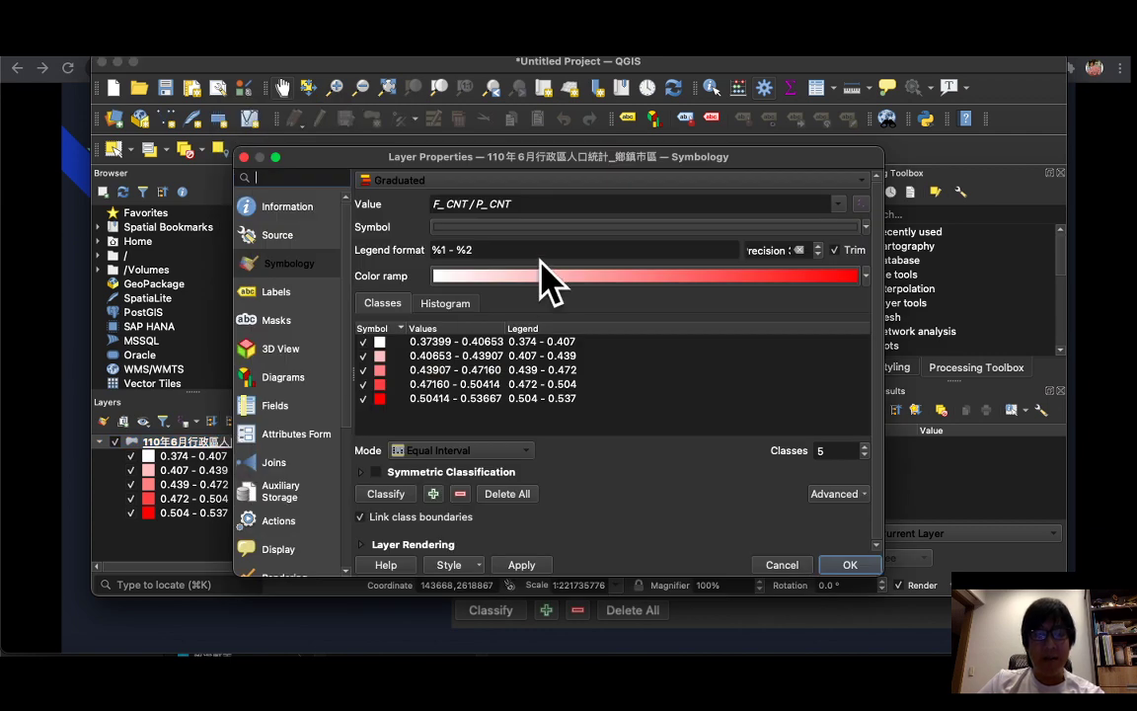
left_click(475, 276)
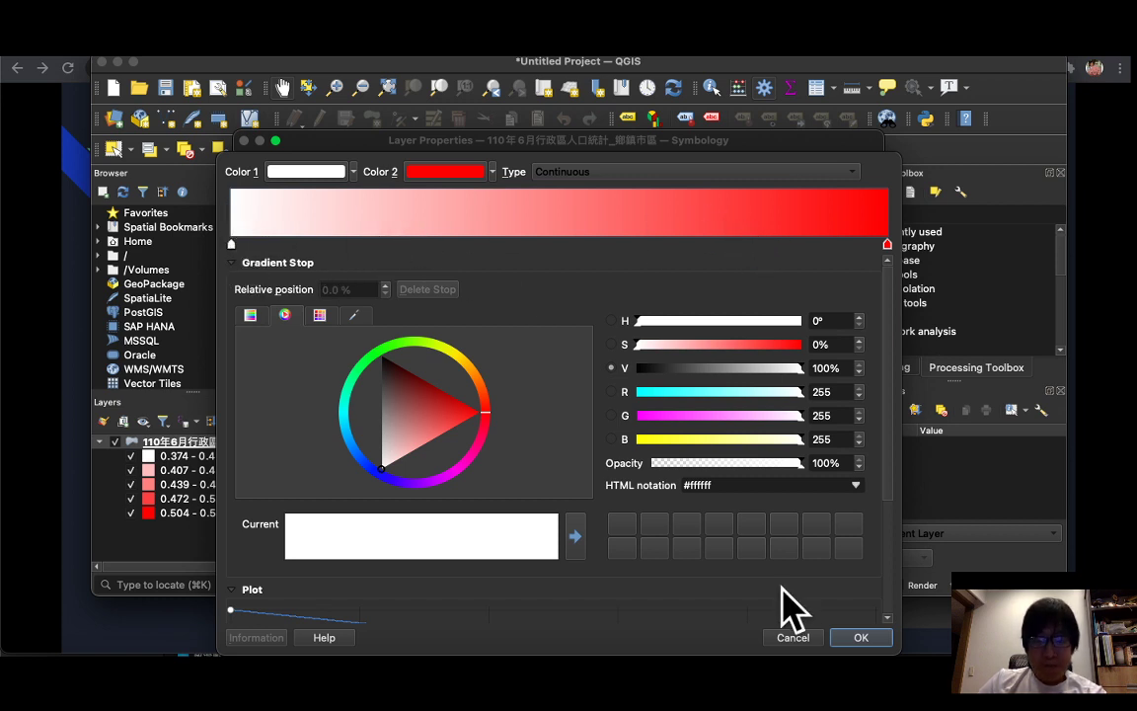
left_click(791, 638)
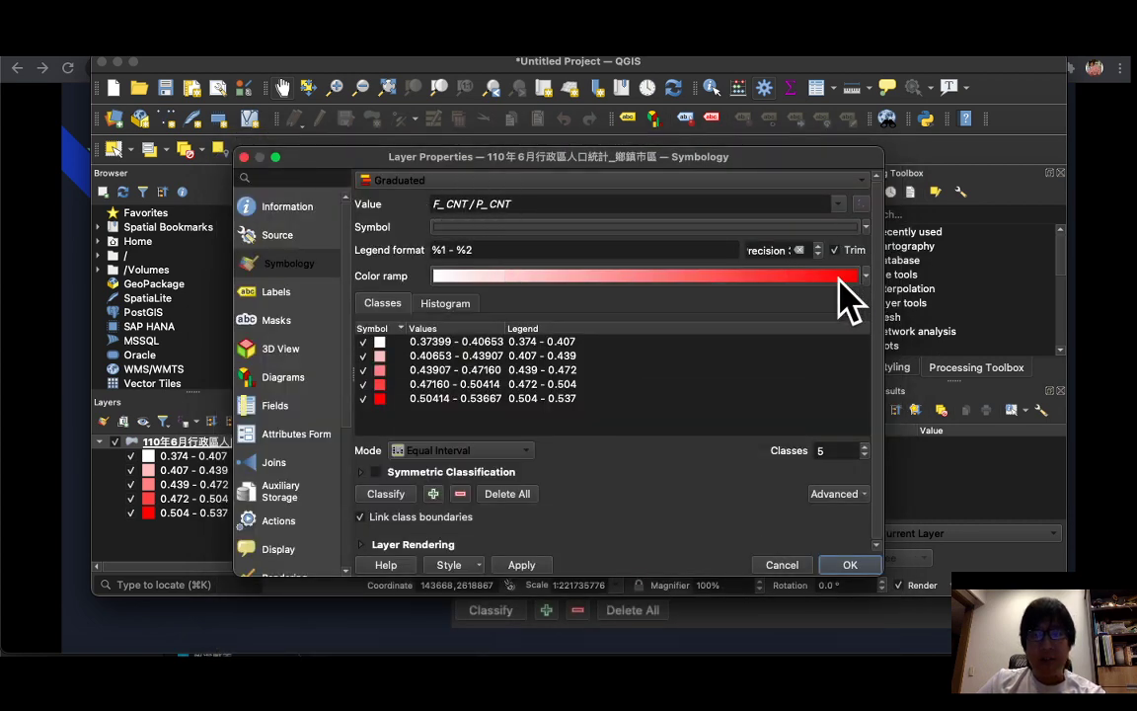
left_click(436, 277)
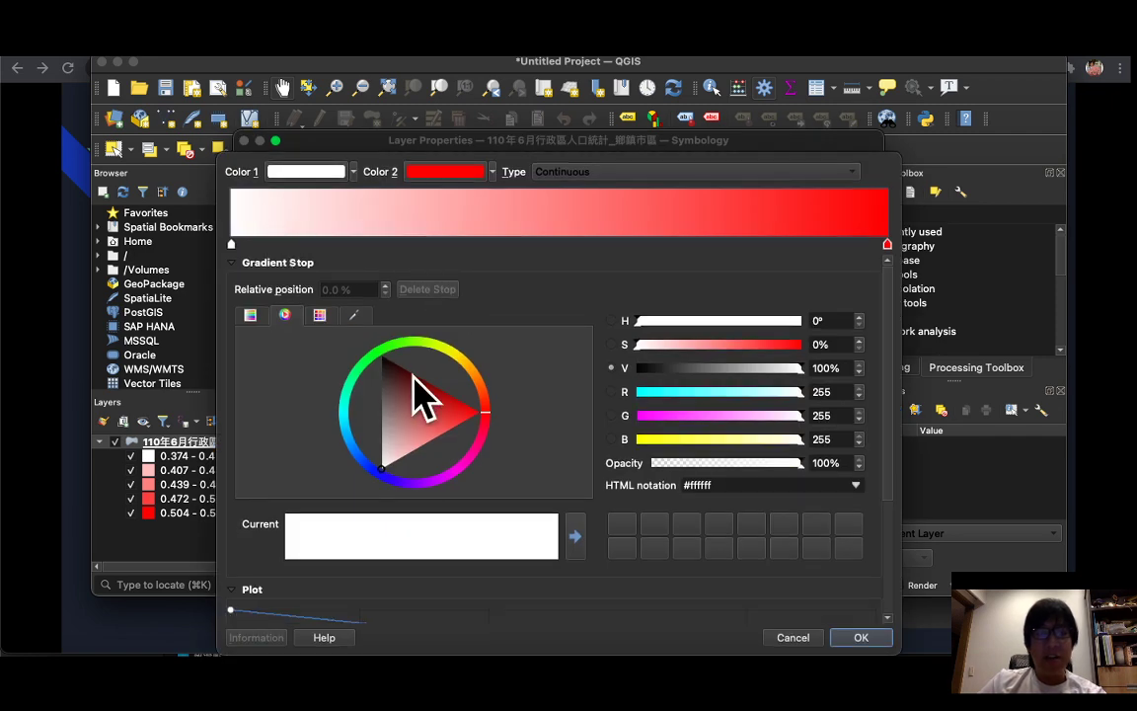
left_click(320, 314)
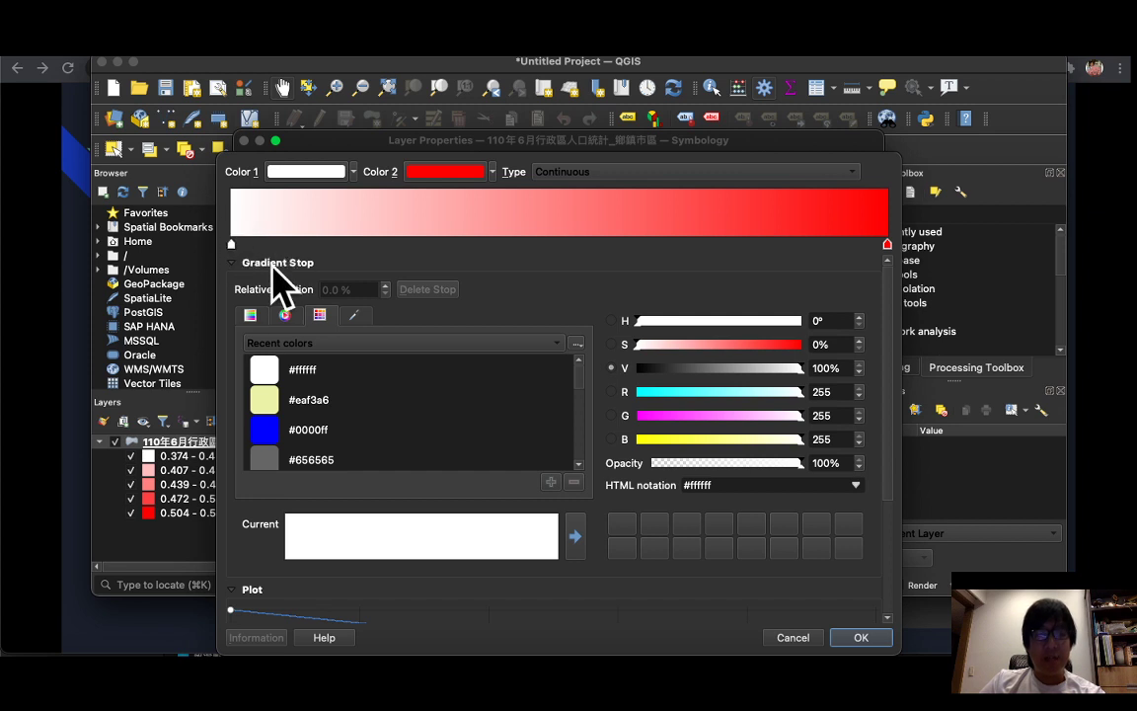
left_click(278, 434)
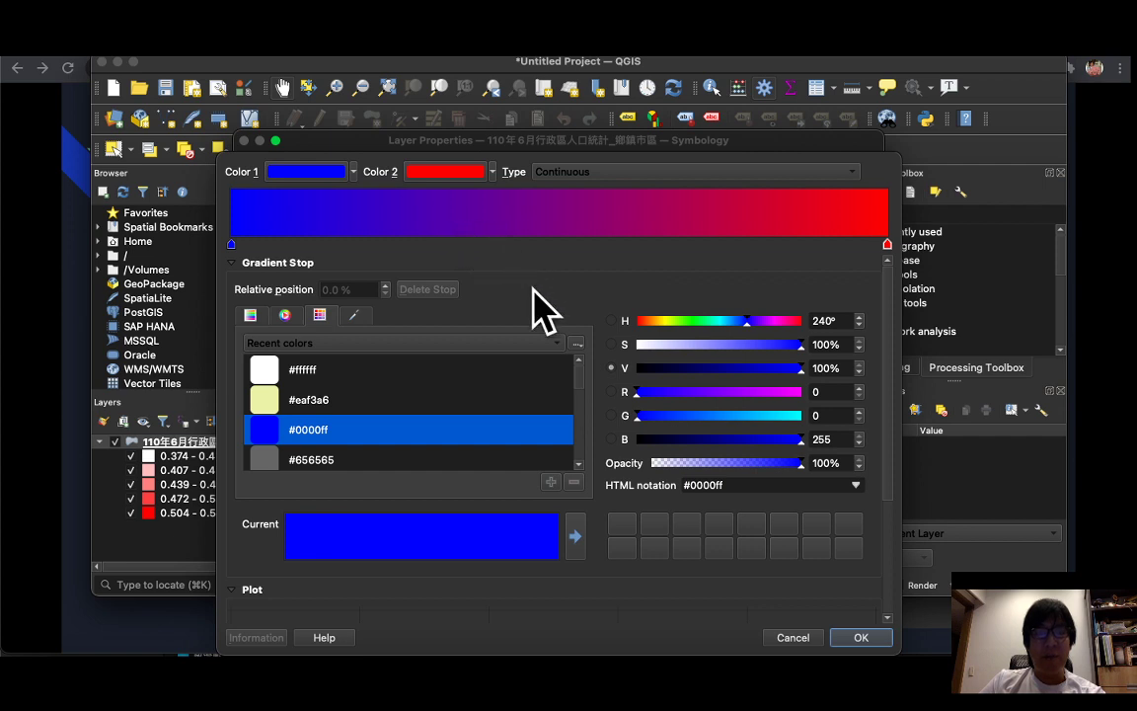
Add a white #ffffff stop at about 41.5% of the color ramp and apply the ramp to the township layer.
left_click(502, 223)
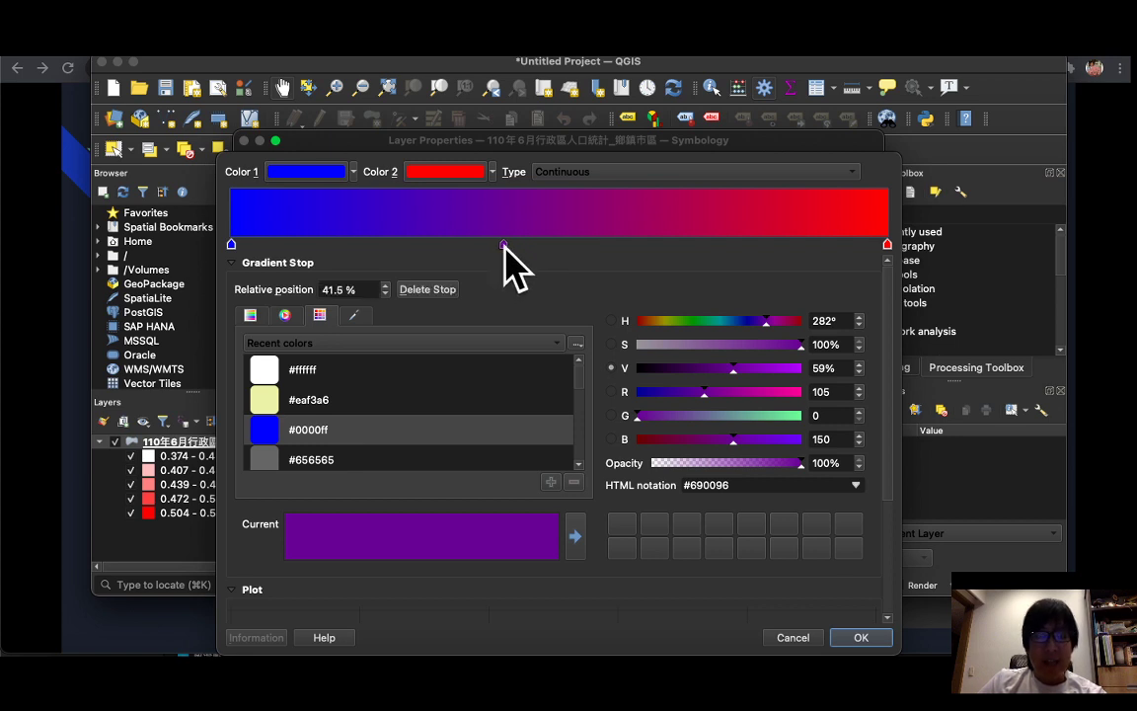
left_click(354, 365)
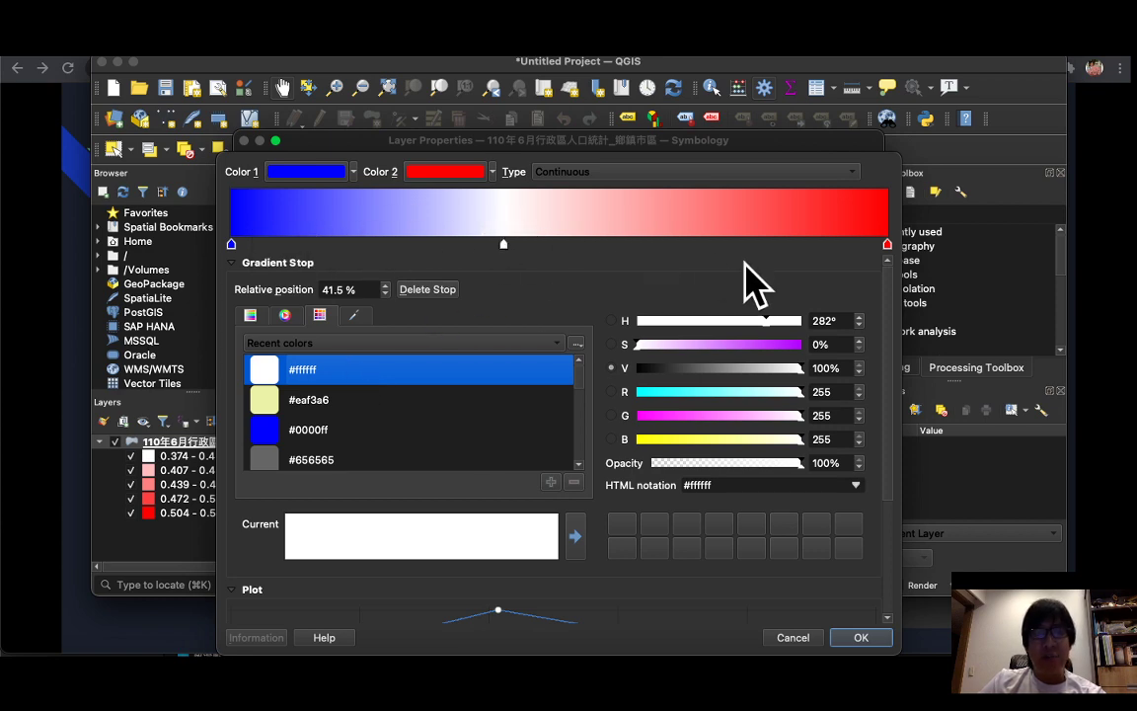
left_click(862, 637)
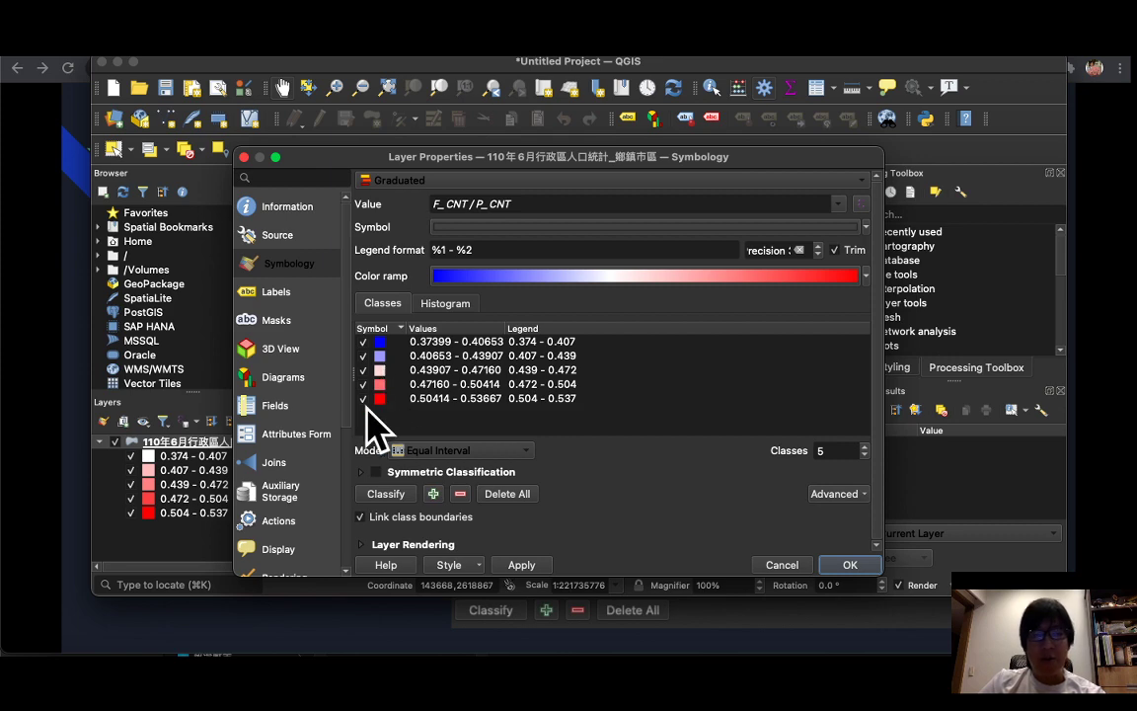
left_click(846, 562)
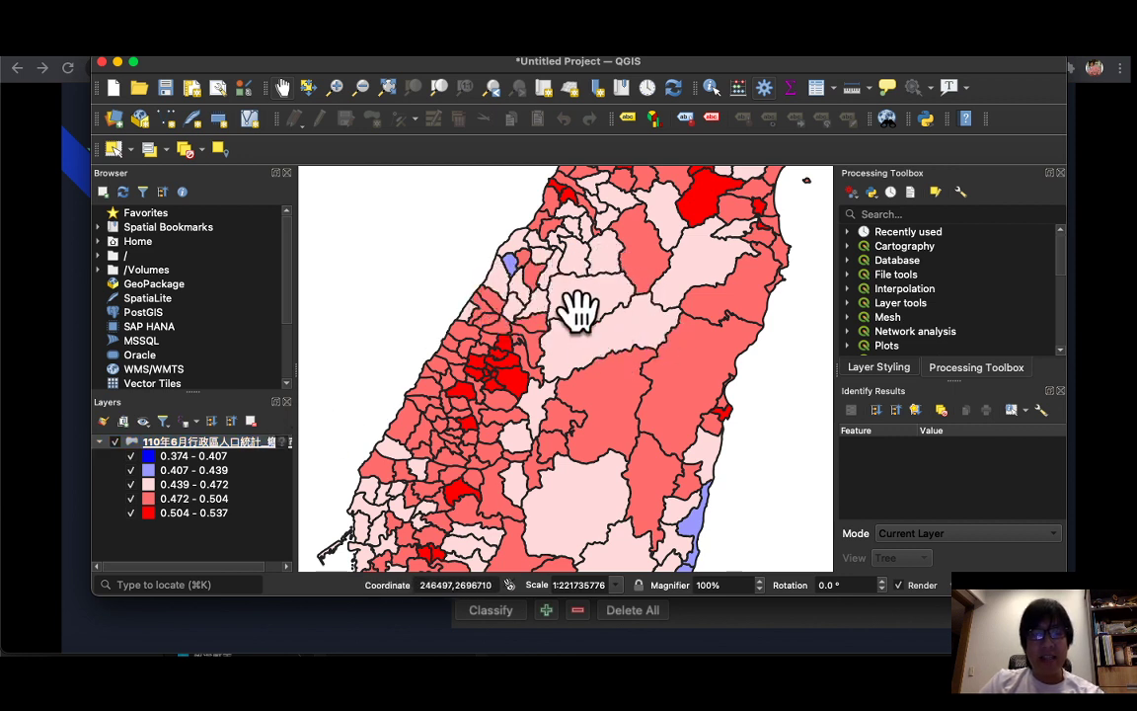
scroll(610, 354, "up", 2)
scroll(609, 356, "down", 5)
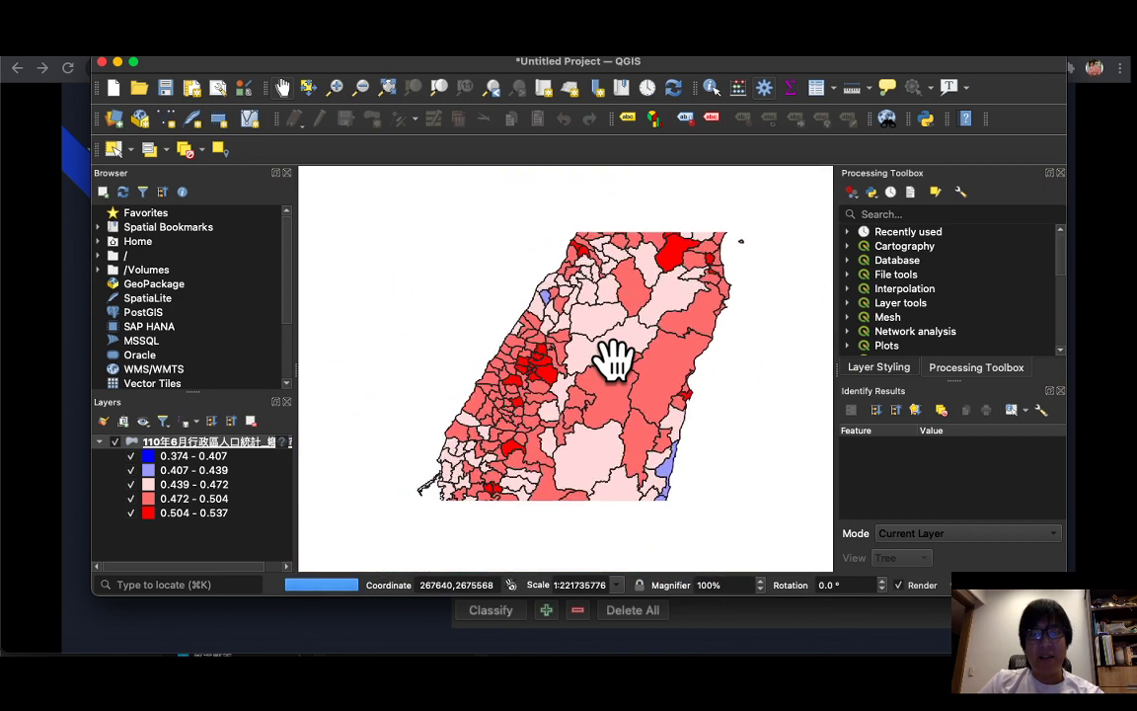
left_click_drag(665, 317, 654, 355)
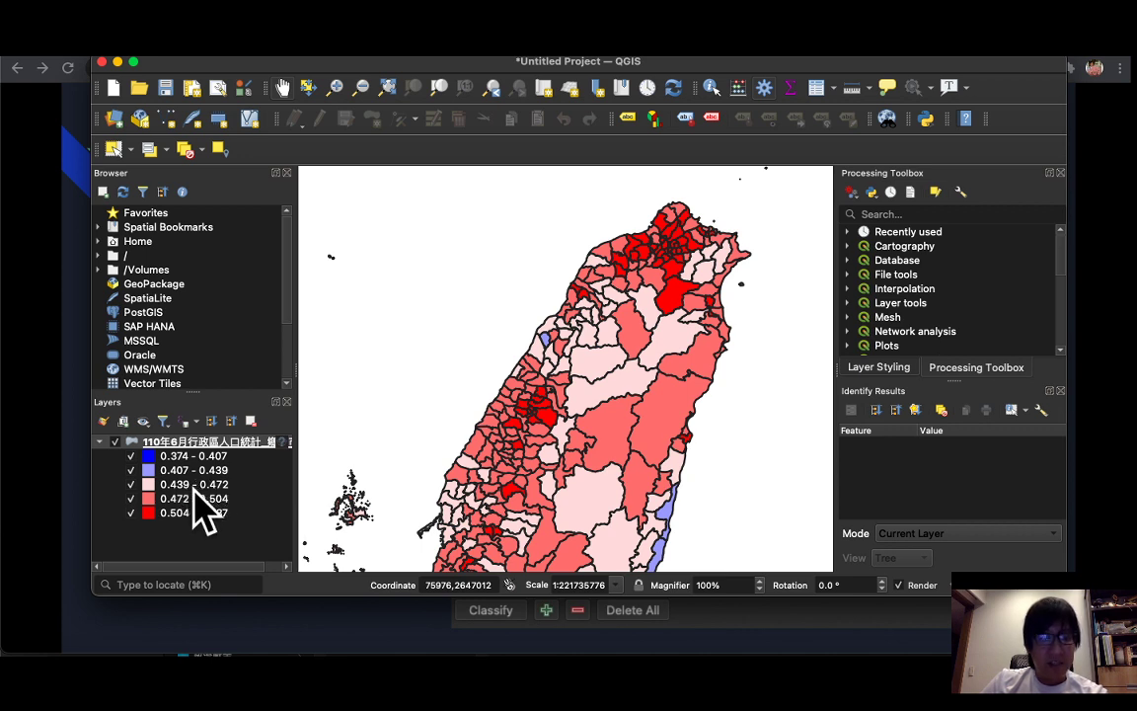
Reopen the township layer's symbology properties, raise the graduated classes to 17, and review the colors assigned across the class ranges.
right_click(202, 444)
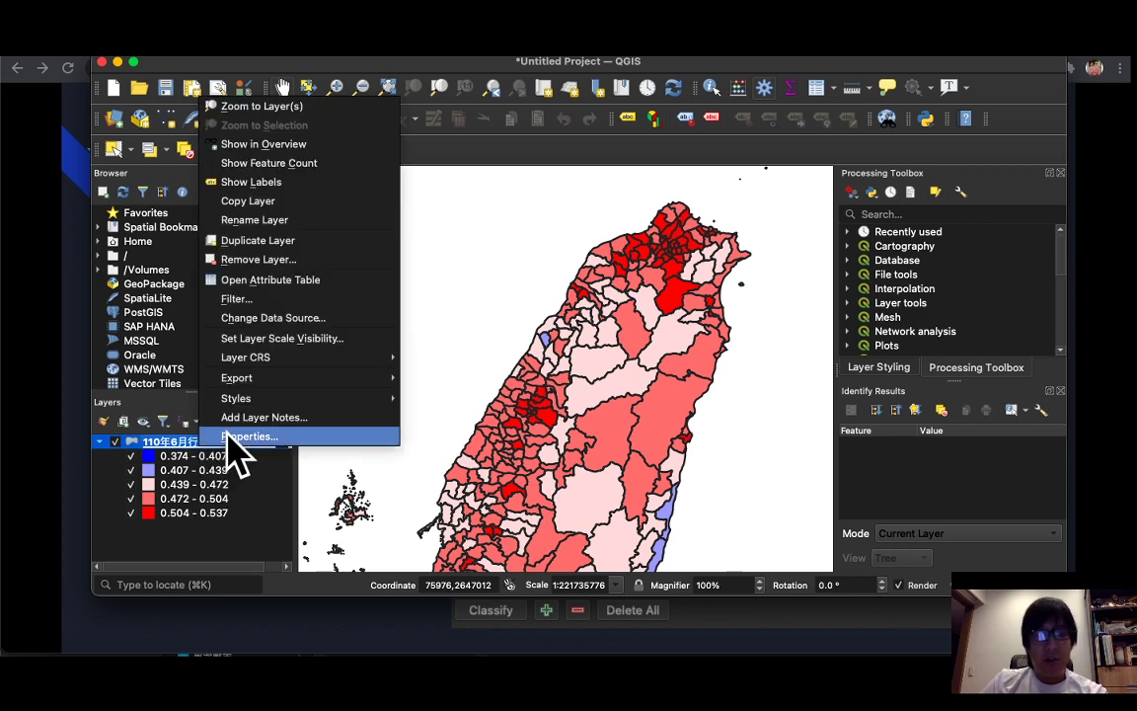
left_click(229, 437)
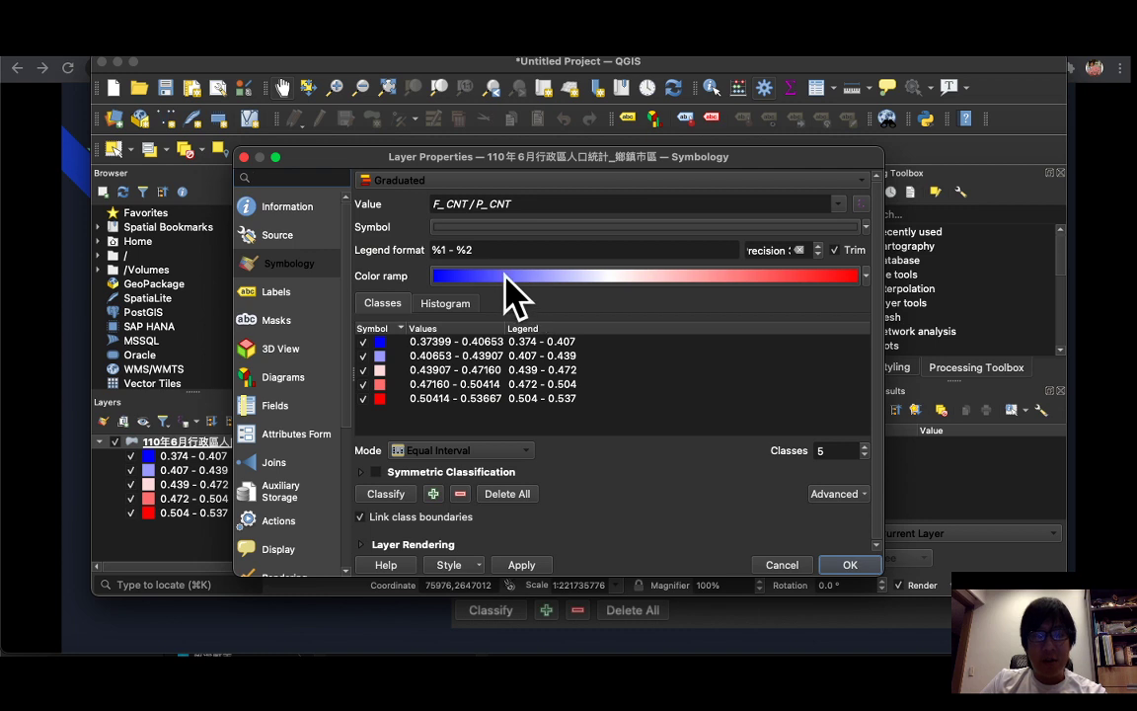
left_click_drag(865, 445, 865, 445)
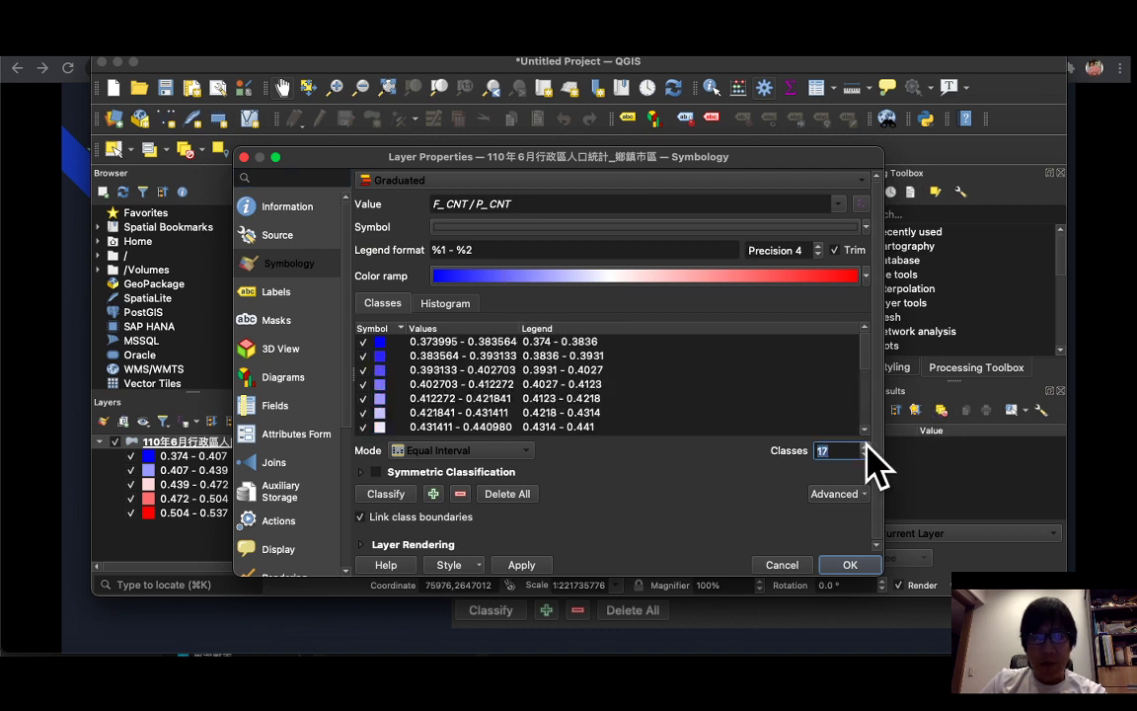
scroll(695, 379, "down", 3)
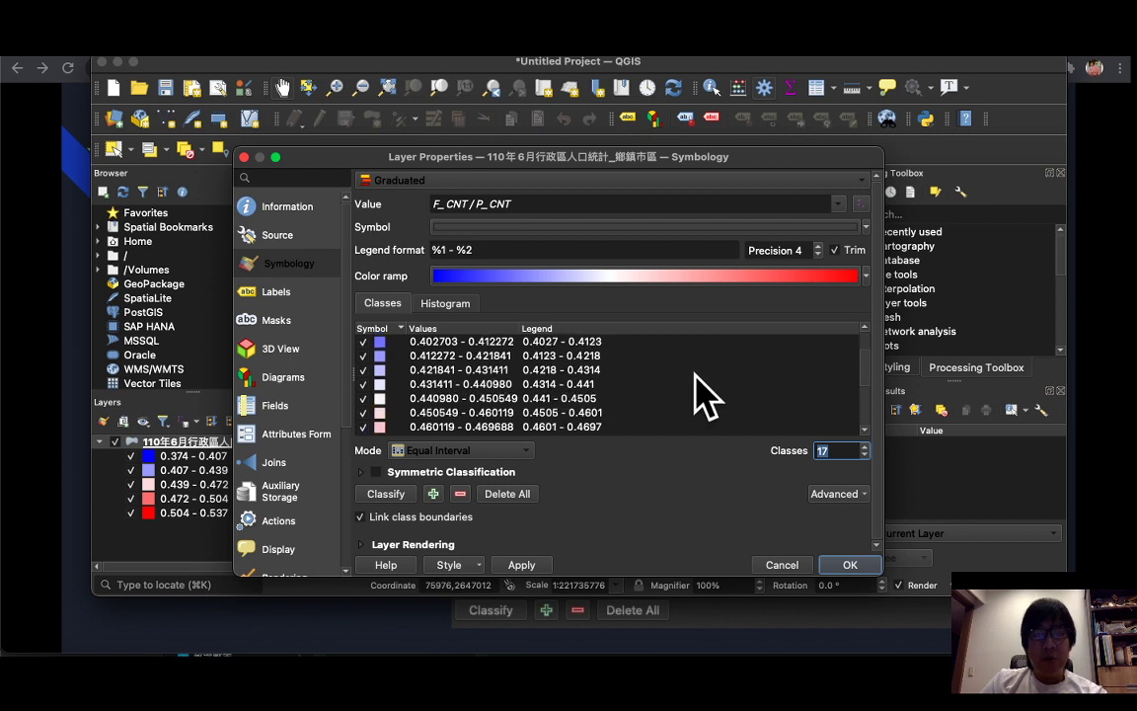
scroll(700, 400, "up", 3)
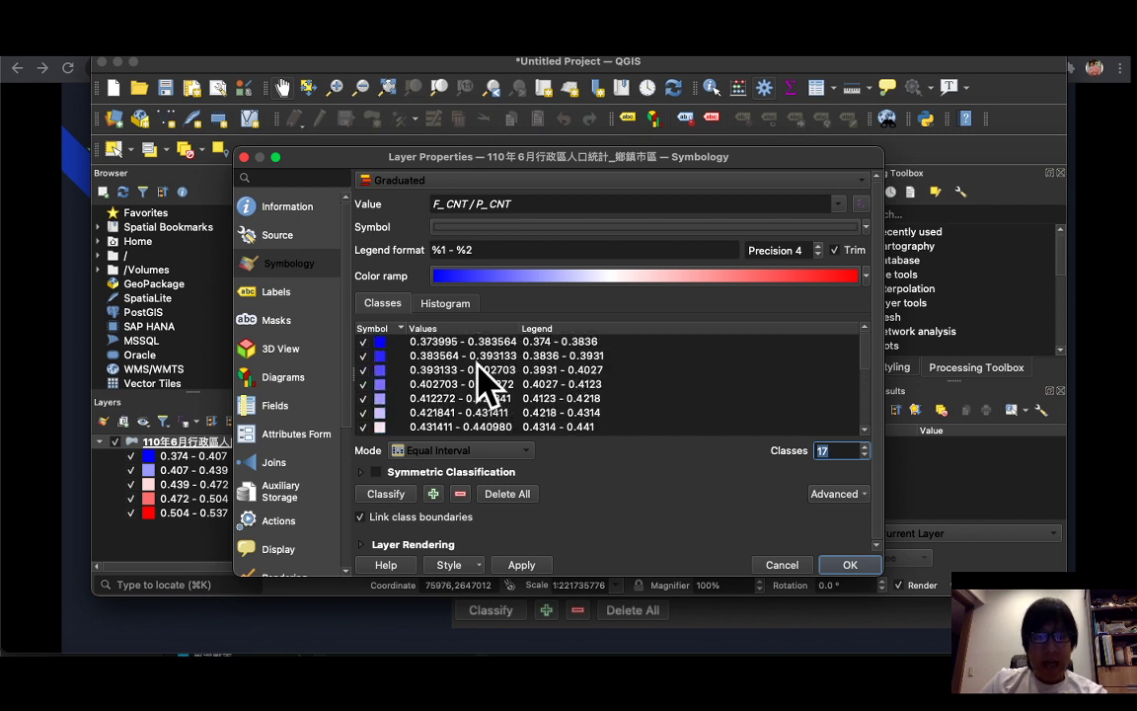
scroll(459, 415, "down", 4)
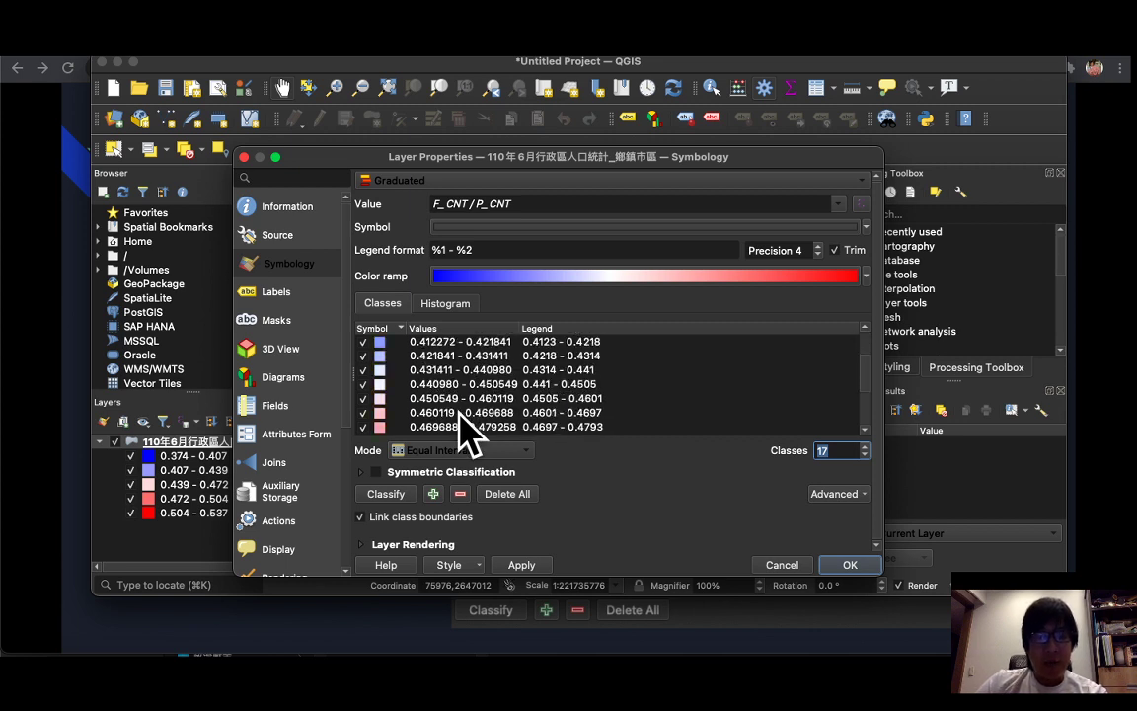
scroll(458, 395, "down", 1)
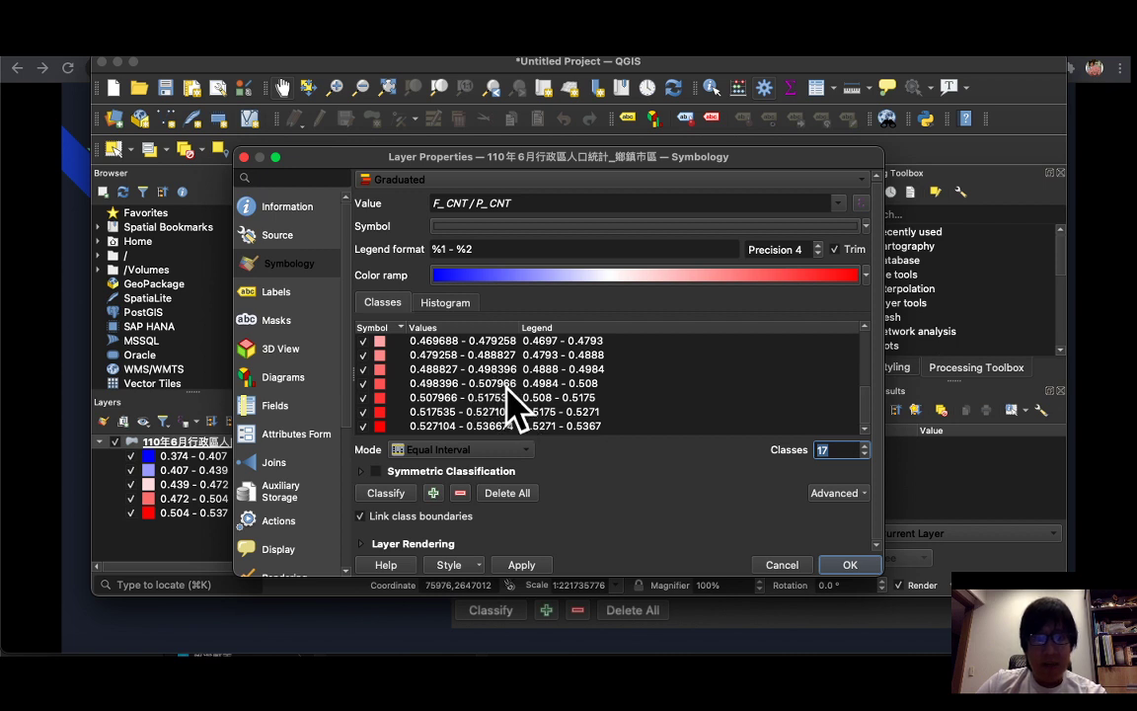
Move the color ramp's white stop toward the red end so the 0.4984 - 0.508 class is white, and apply the style.
left_click(786, 277)
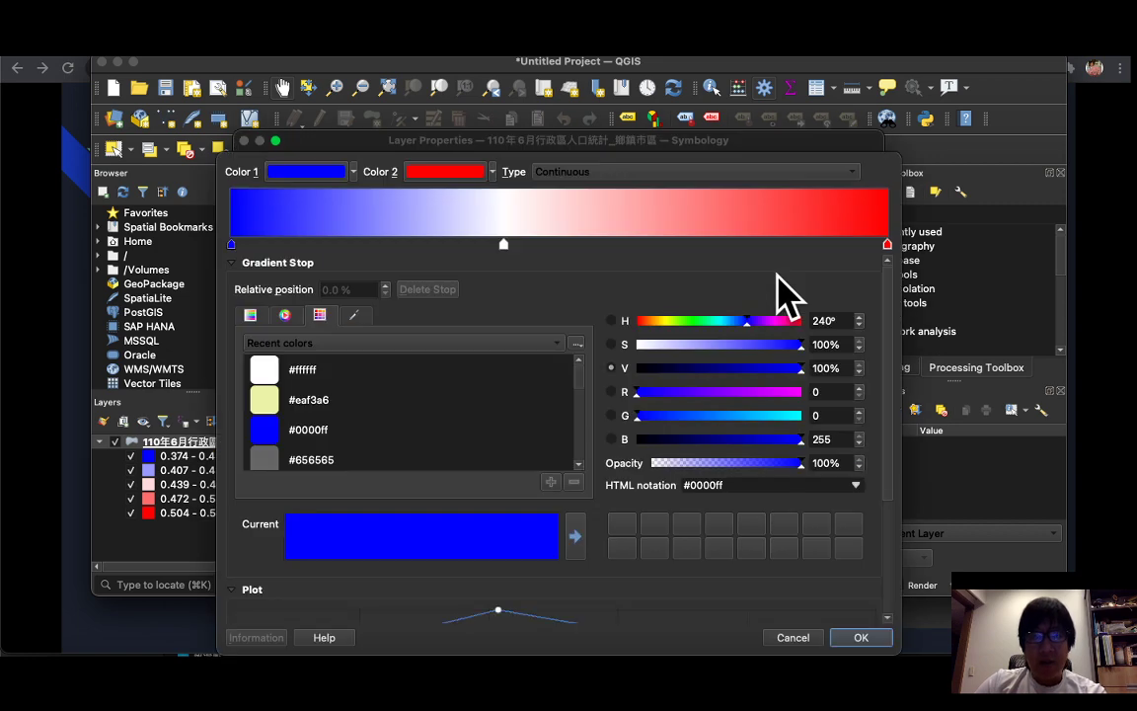
left_click(503, 246)
left_click_drag(507, 244, 767, 242)
left_click(861, 636)
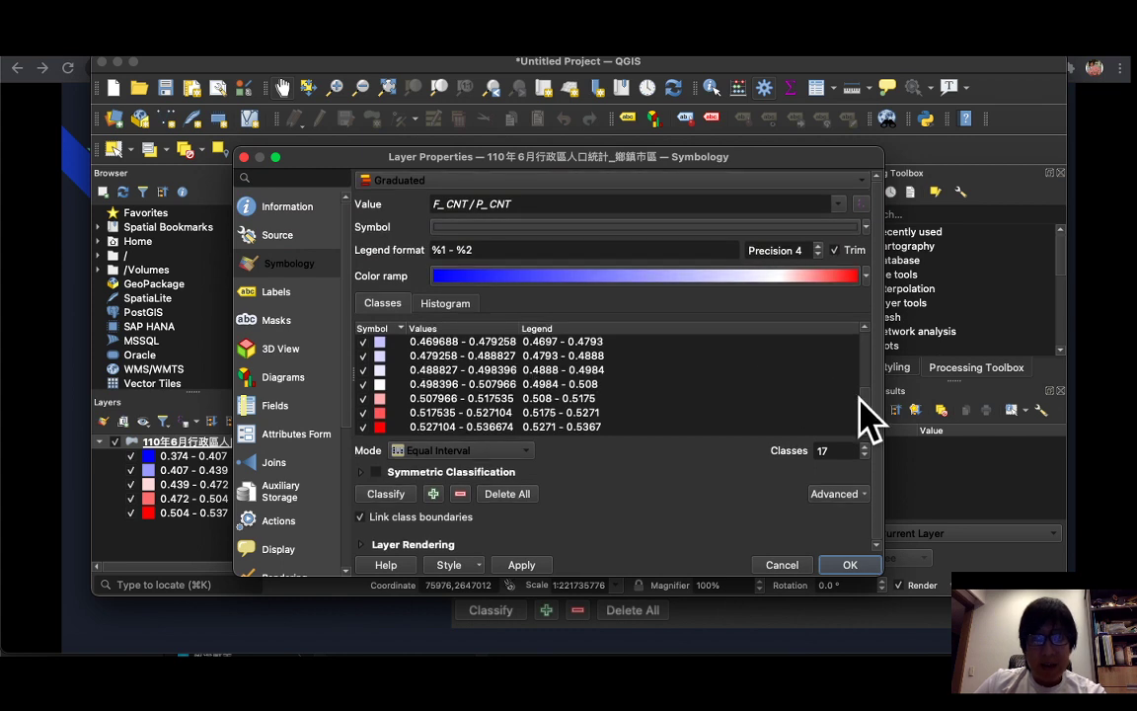
left_click_drag(857, 397, 862, 326)
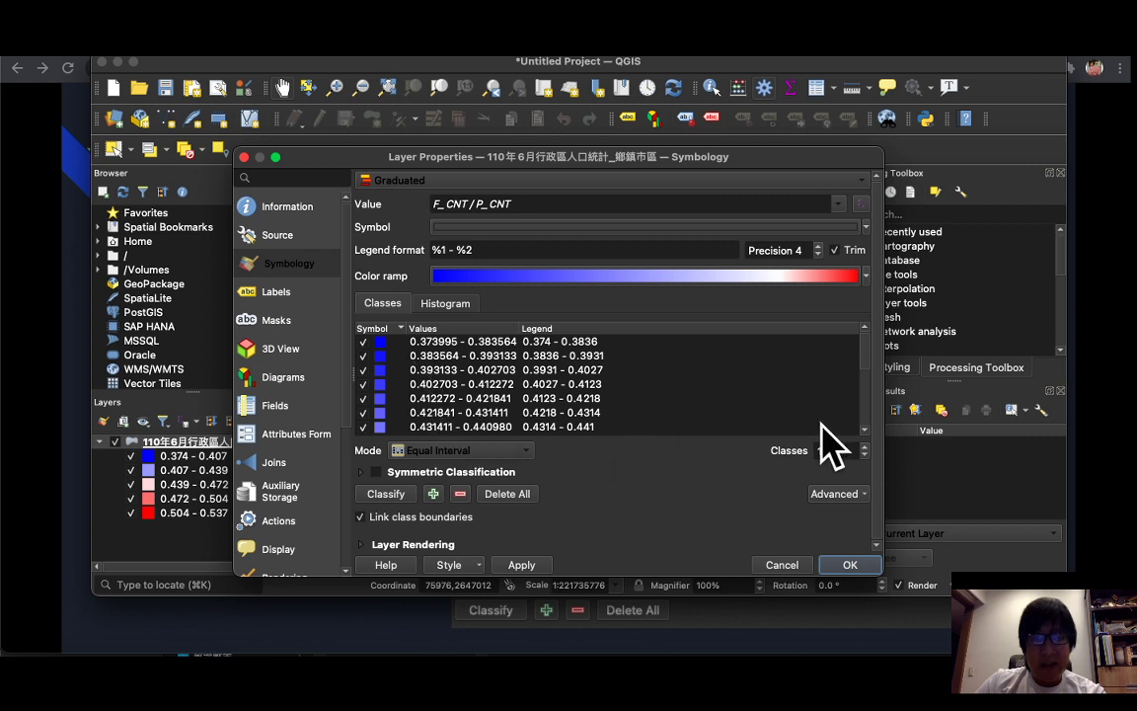
scroll(862, 426, "down", 3)
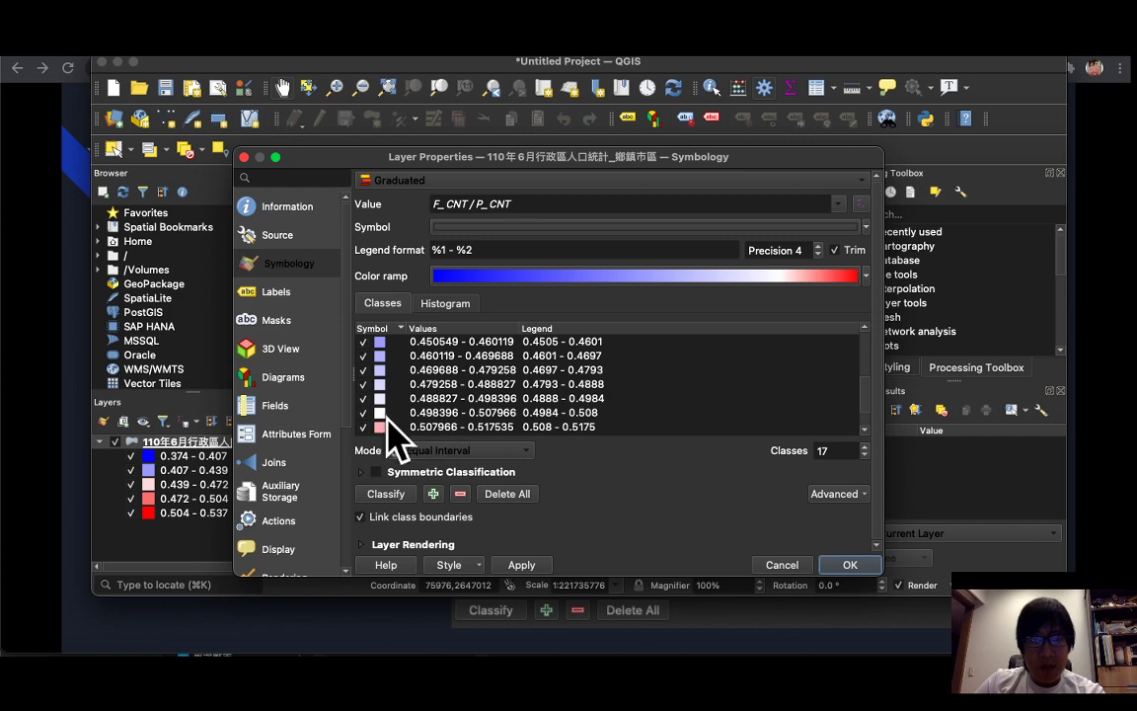
scroll(863, 424, "down", 2)
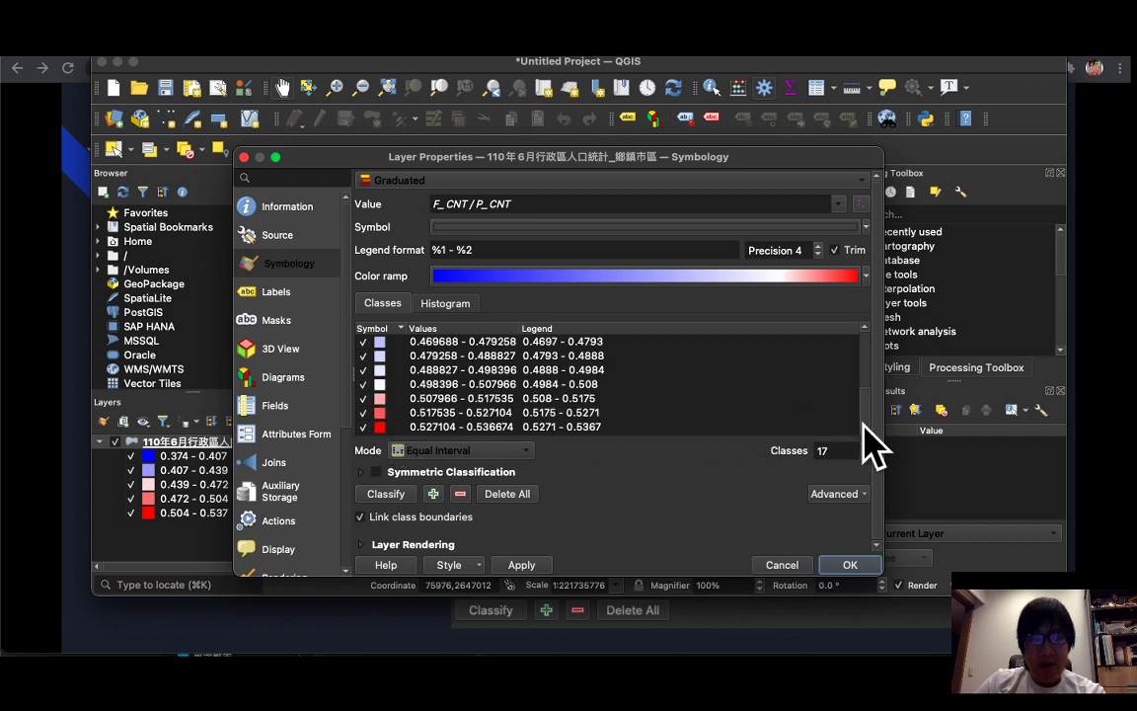
left_click(847, 565)
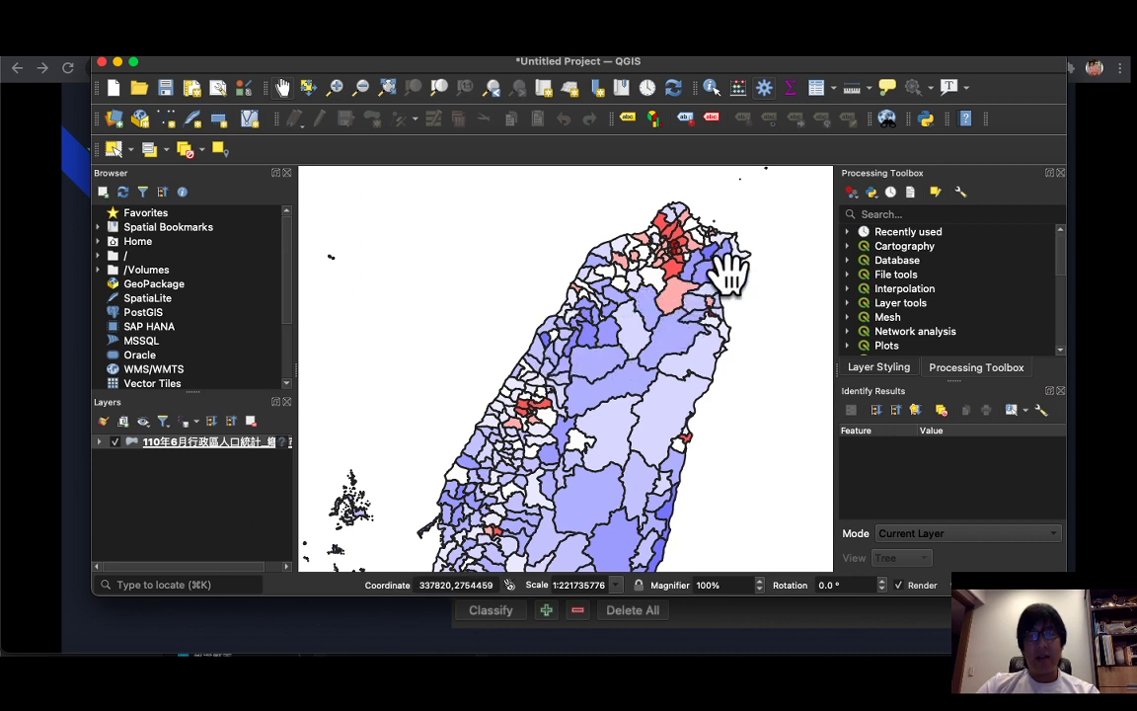
Expand the township layer's legend and examine the restyled map across southern and northern Taiwan.
left_click(99, 441)
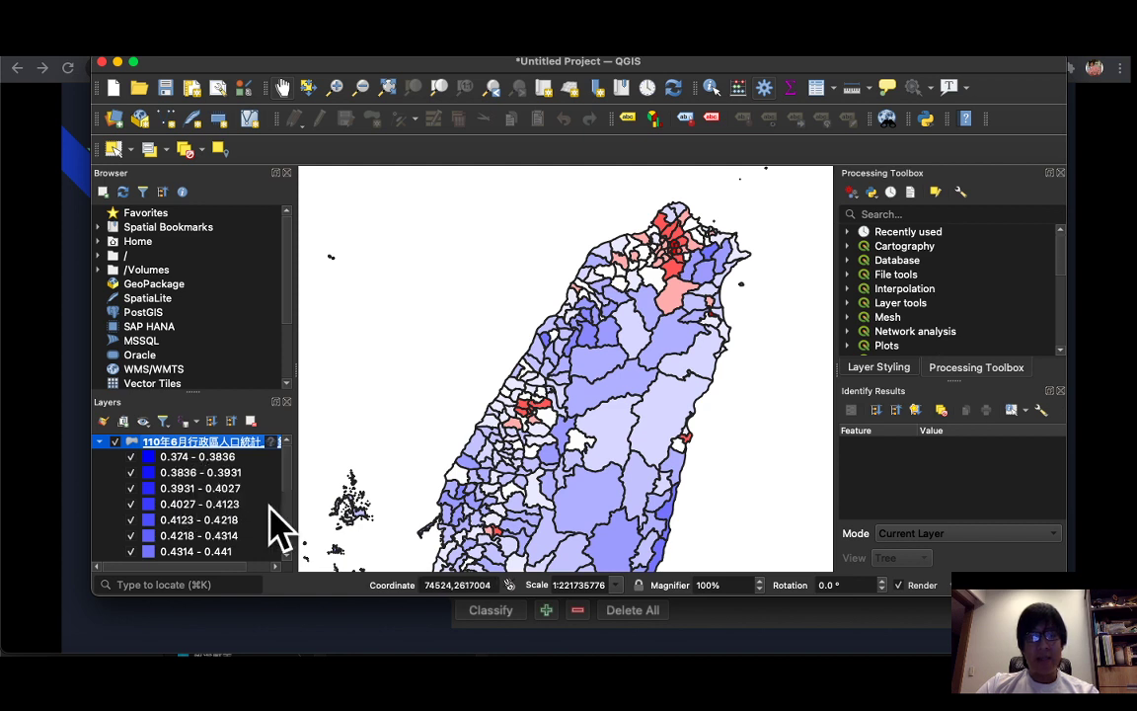
left_click_drag(720, 497, 721, 412)
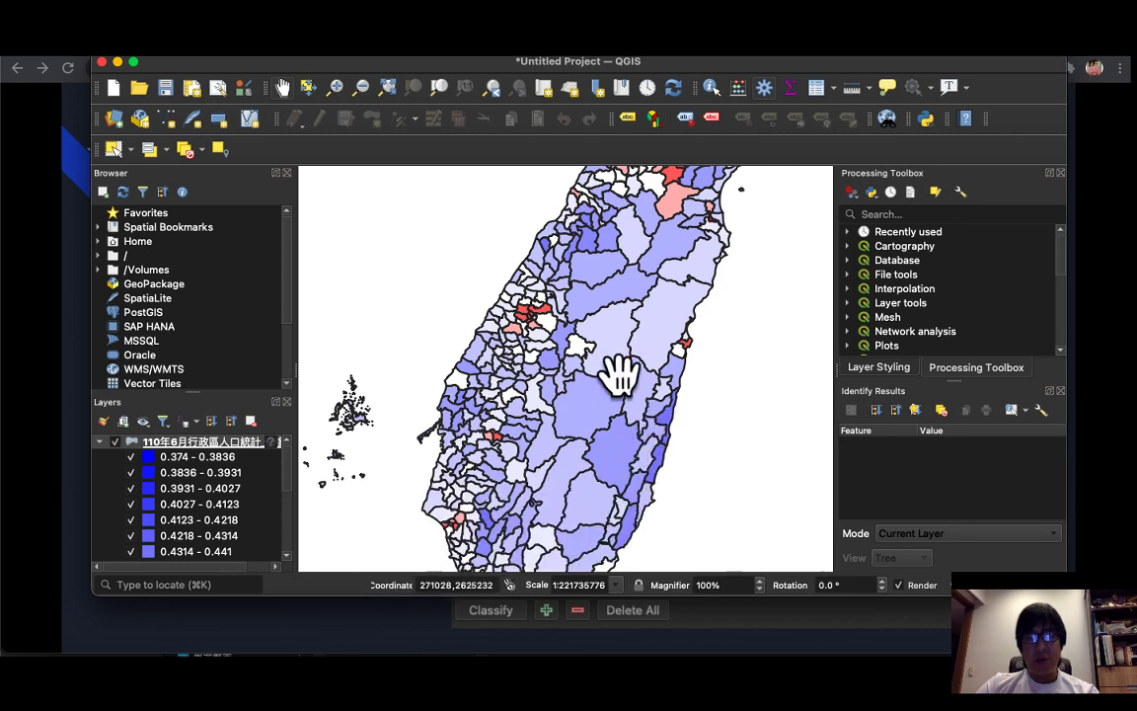
left_click_drag(657, 270, 662, 324)
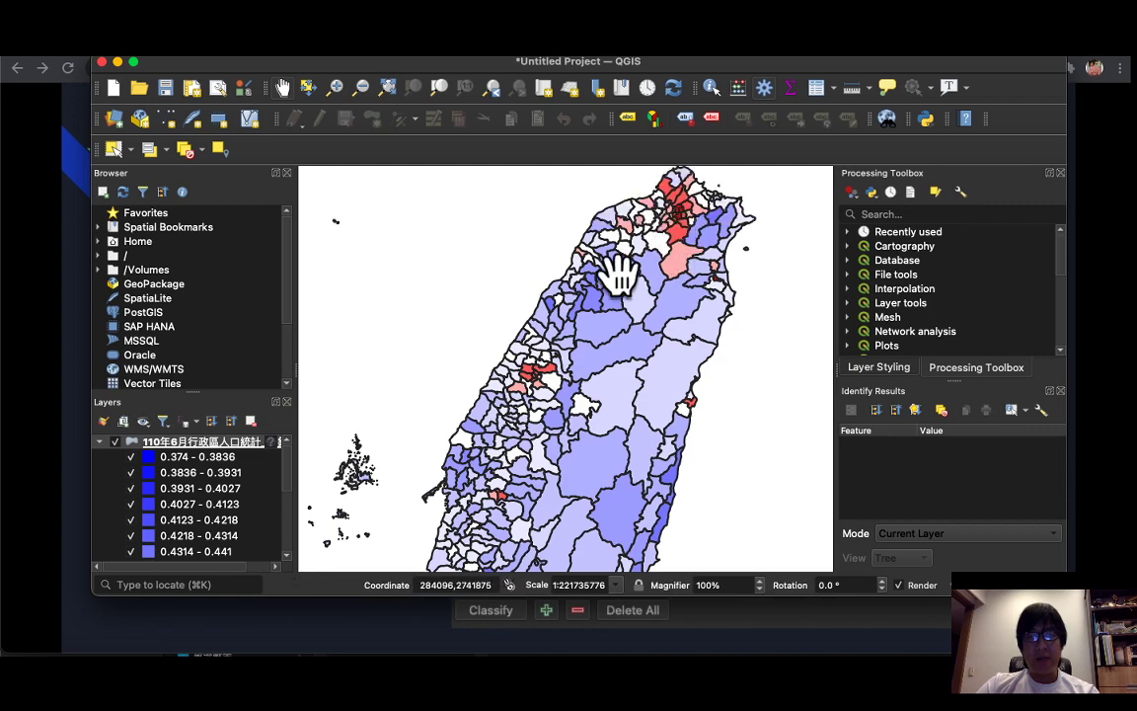
Switch to the Google Slides presentation, advance to the 12-class Equal Interval result slide, and compare it with the map in QGIS.
left_click(59, 286)
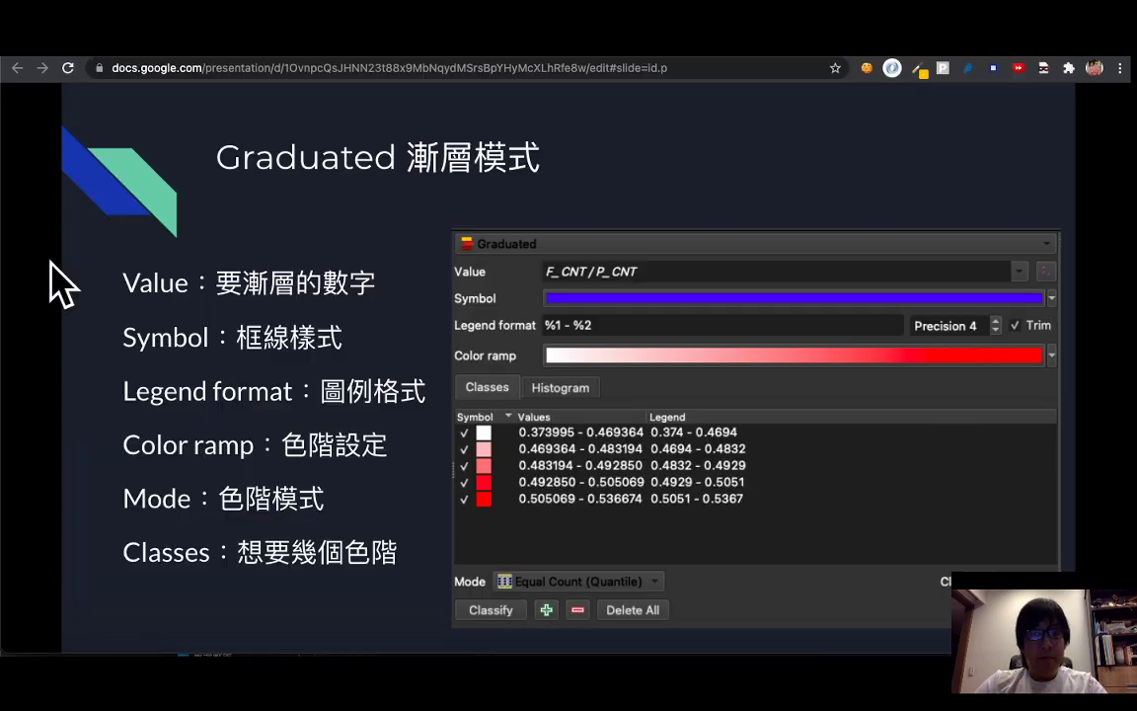
left_click(276, 296)
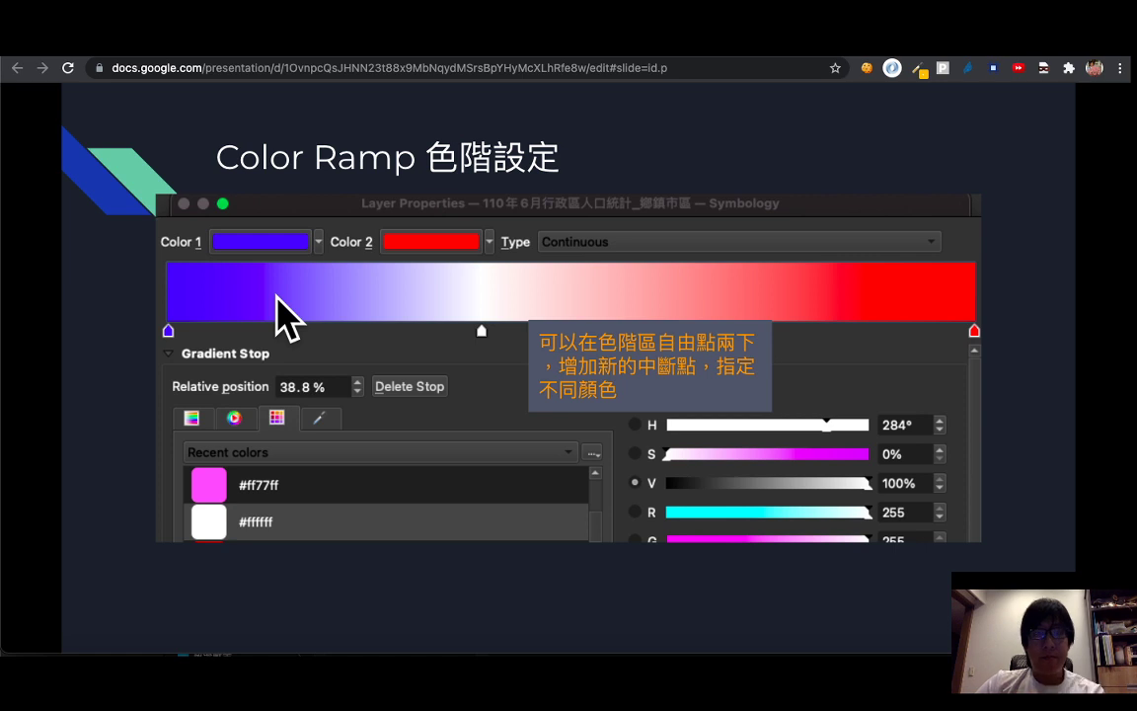
left_click(276, 296)
left_click(276, 298)
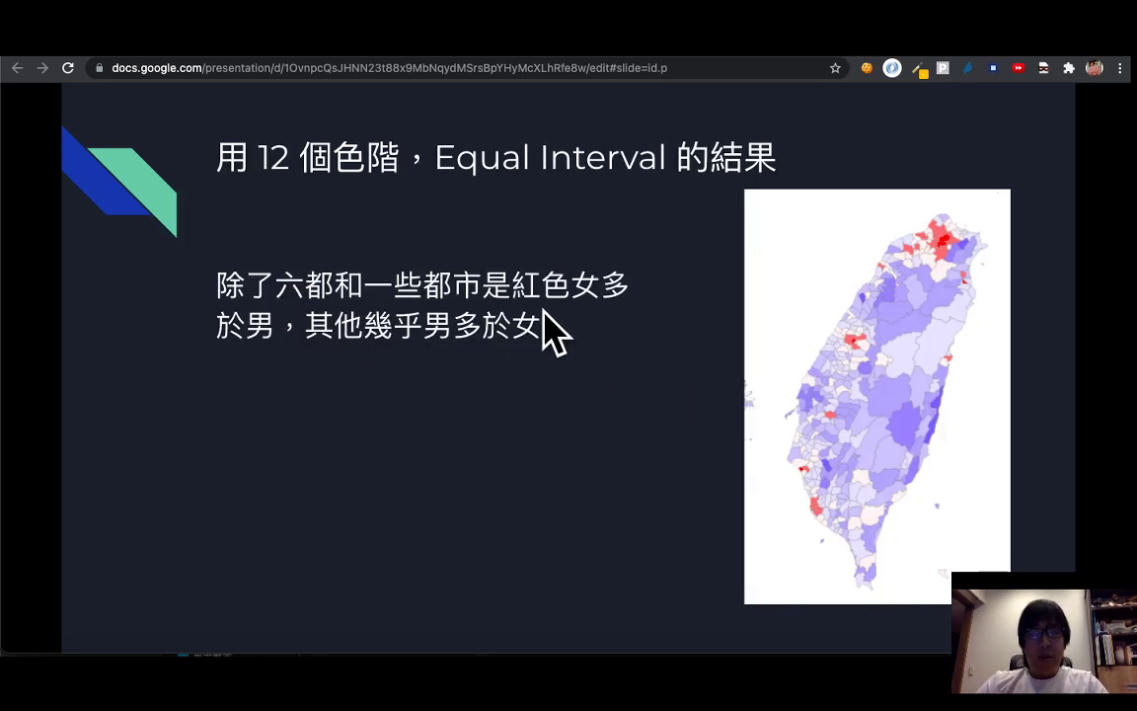
key("super+Tab")
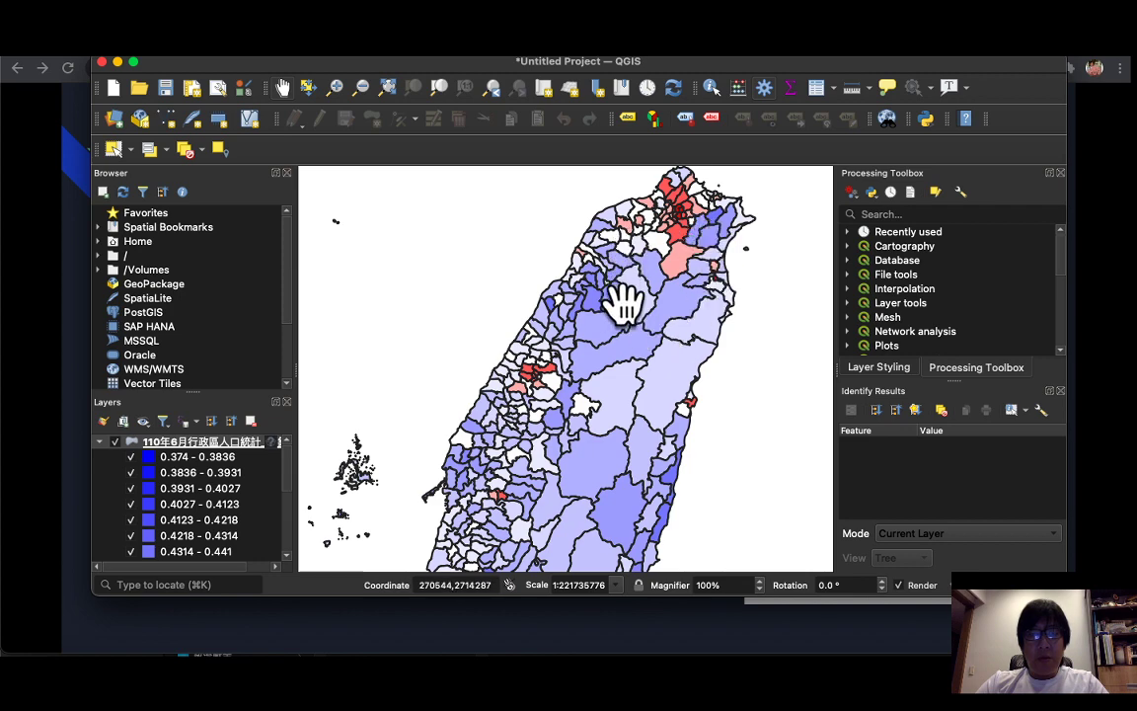
key("super+Tab")
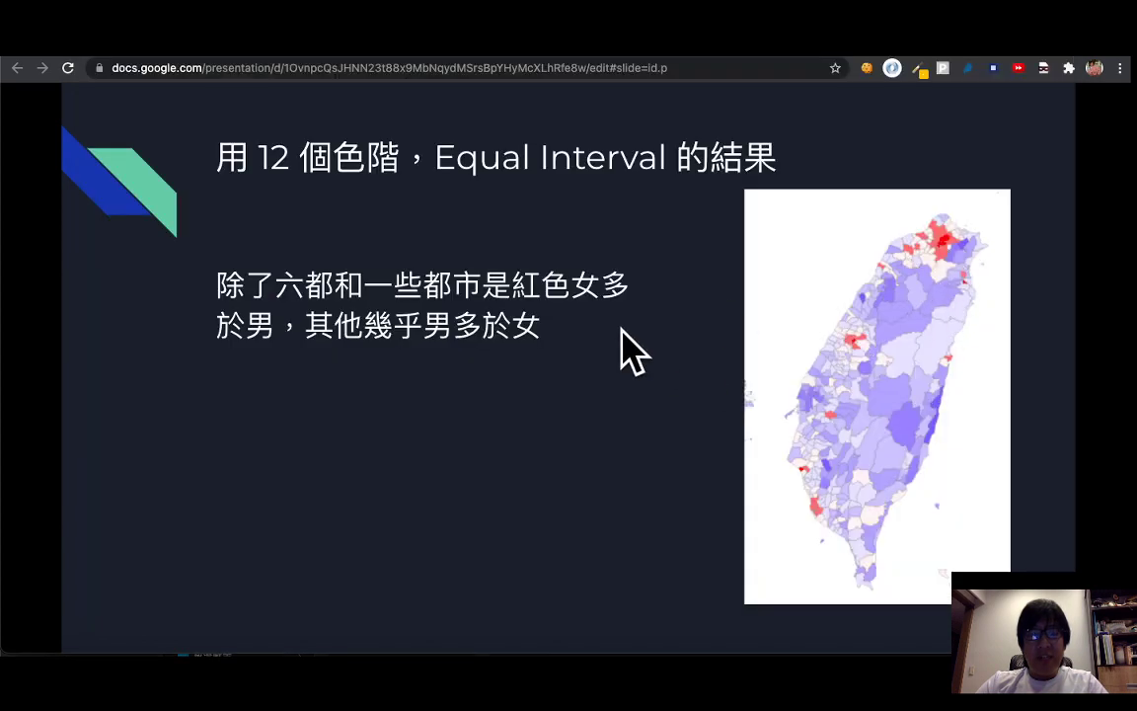
key("super+Tab")
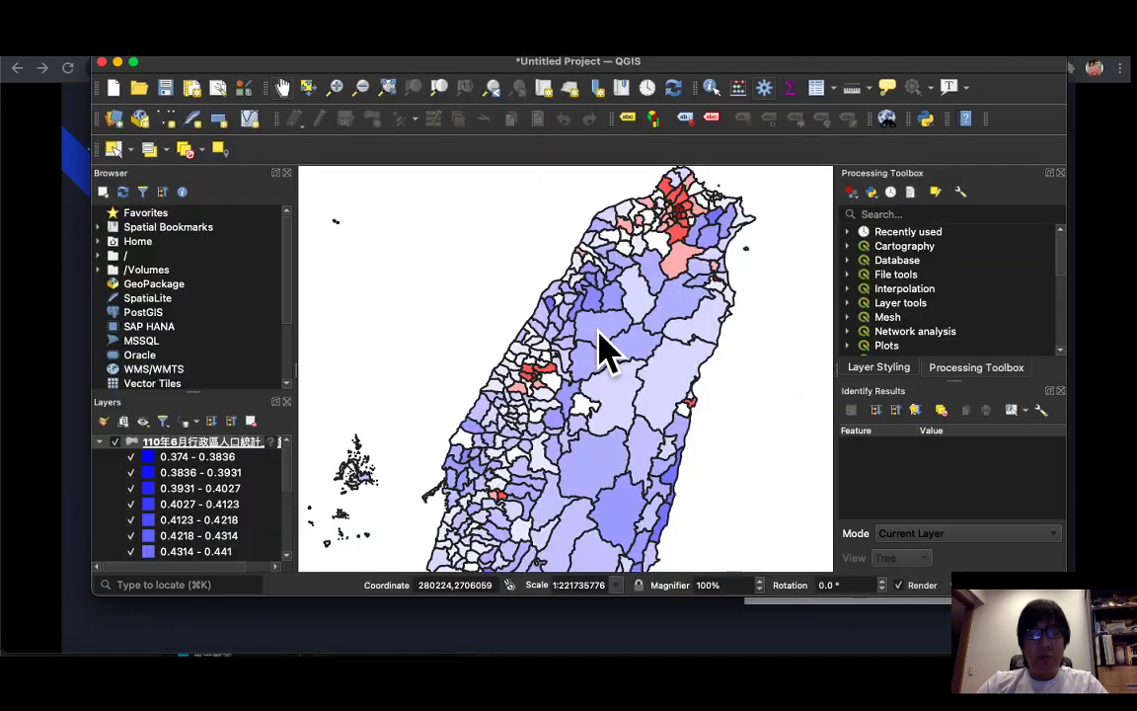
Open the township layer's graduated symbol settings and set the Simple Fill stroke width to 0.06 mm.
right_click(192, 444)
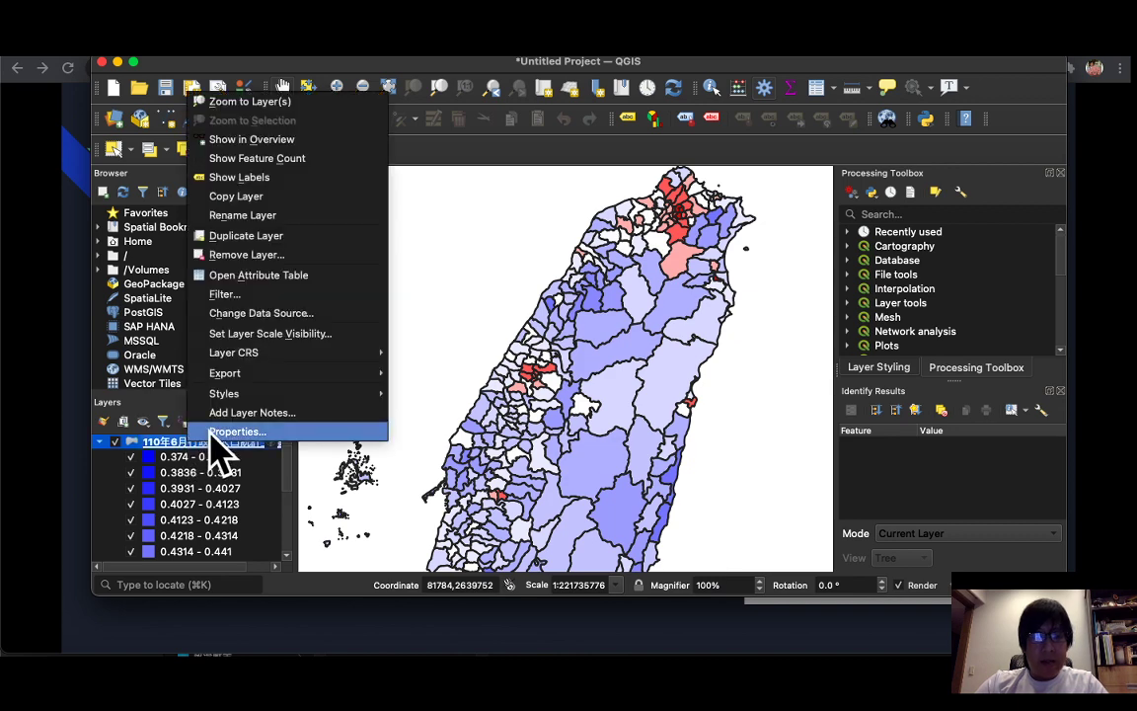
left_click(232, 431)
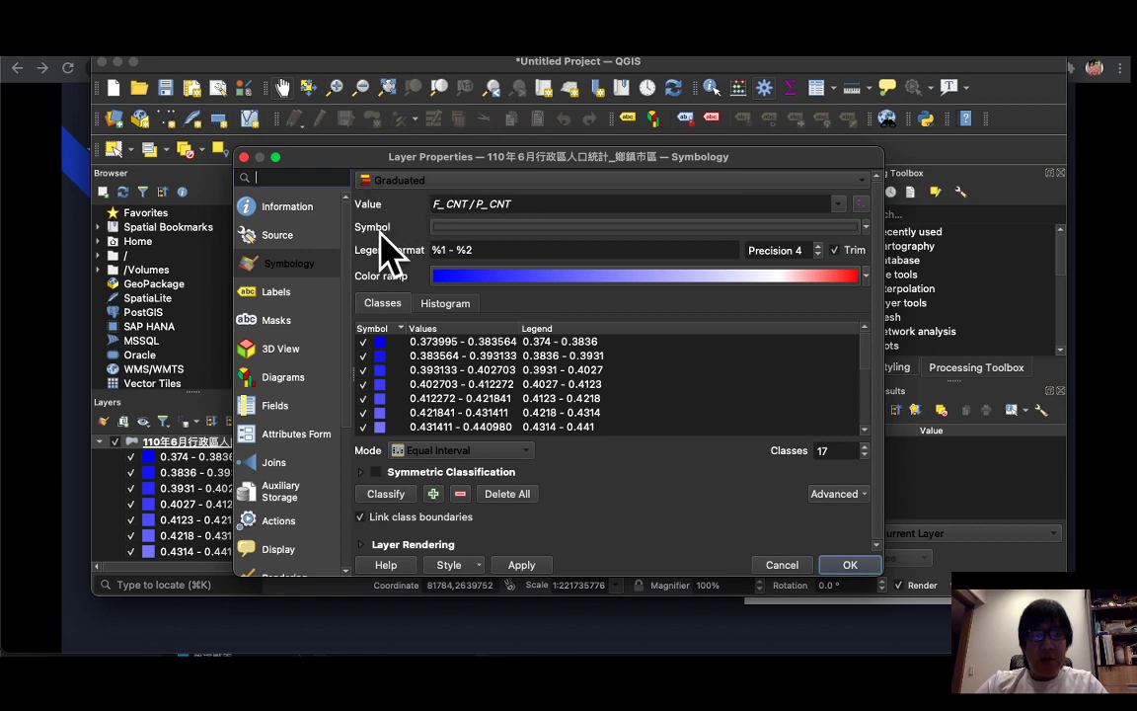
left_click_drag(571, 157, 525, 132)
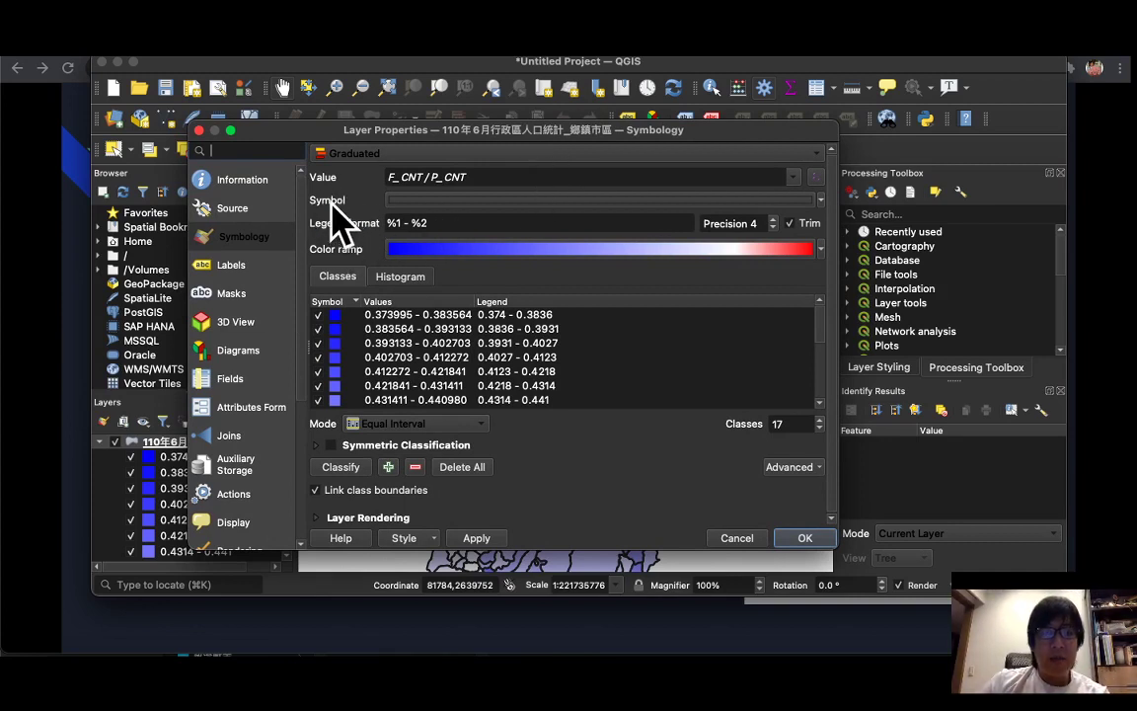
left_click(415, 199)
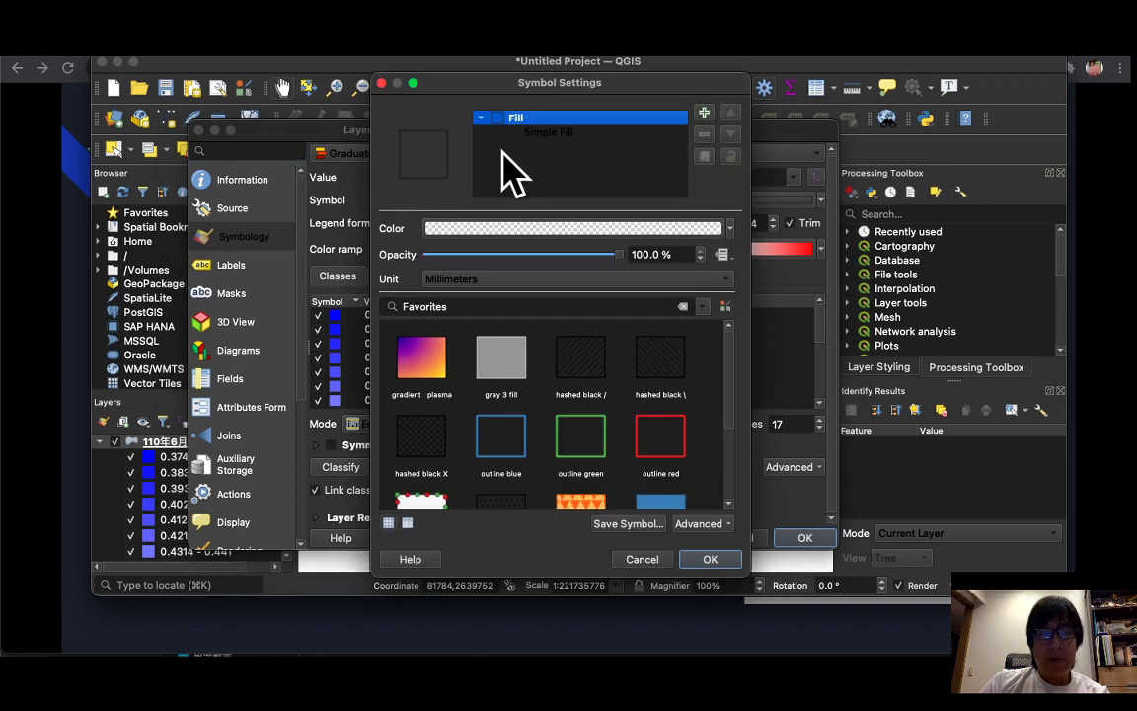
left_click(545, 134)
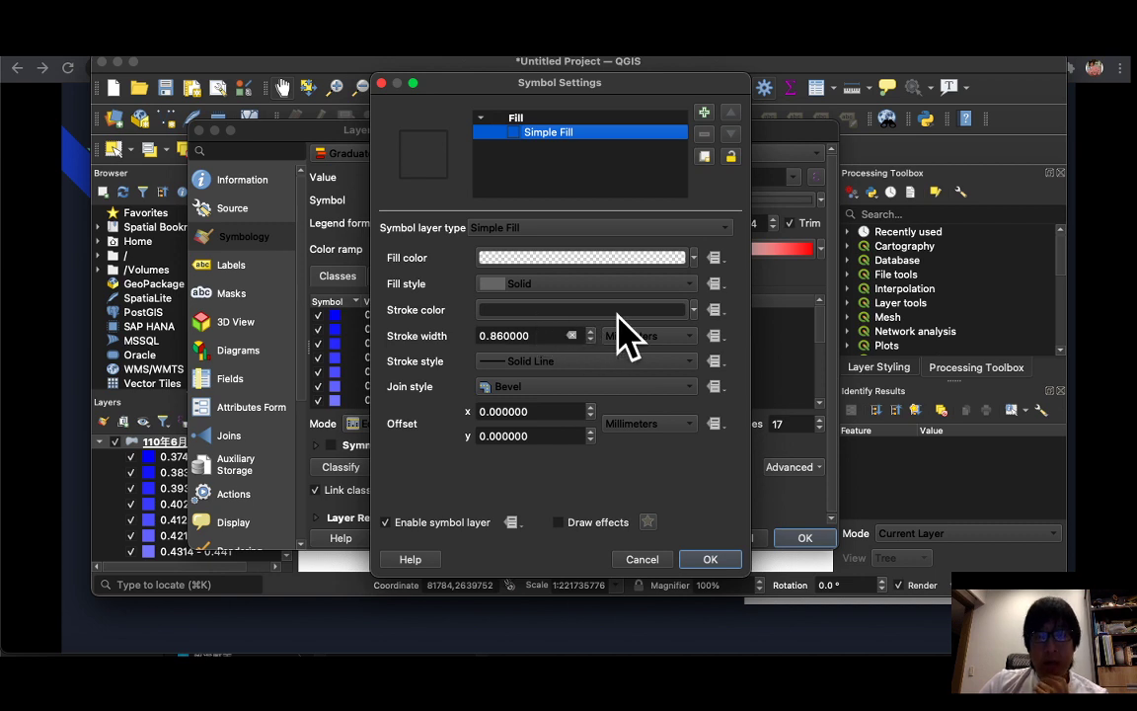
left_click(591, 339)
left_click(591, 340)
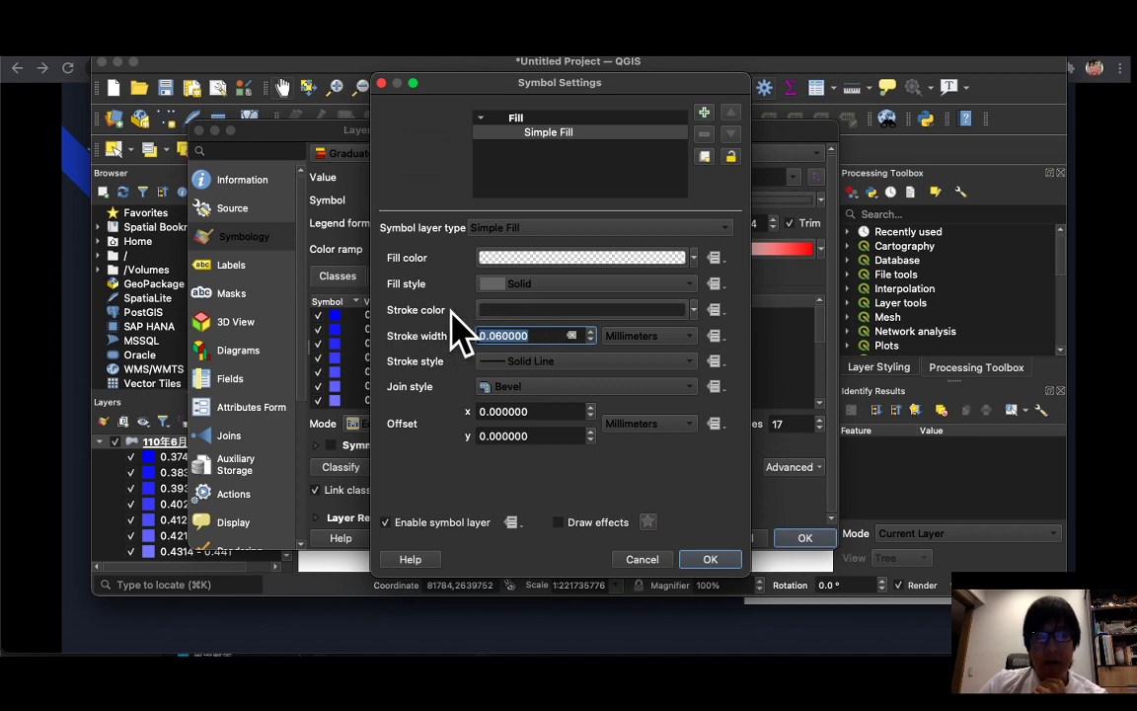
Make the Simple Fill stroke color transparent and apply the borderless style to the township layer.
left_click(693, 308)
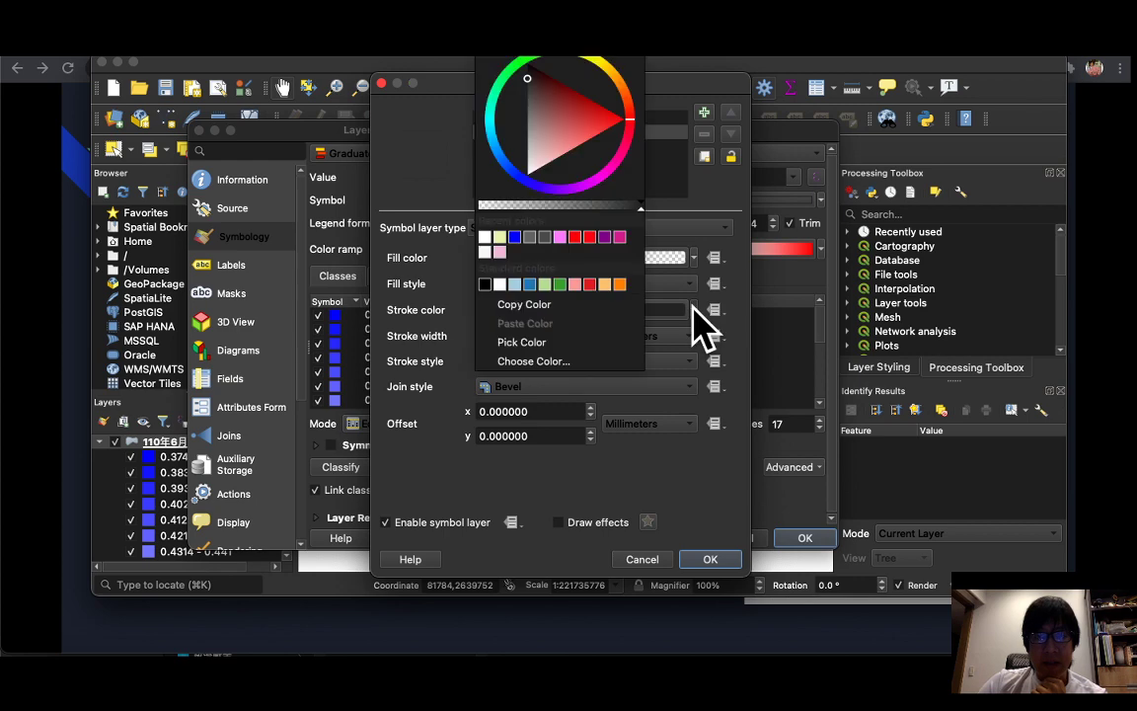
left_click(500, 63)
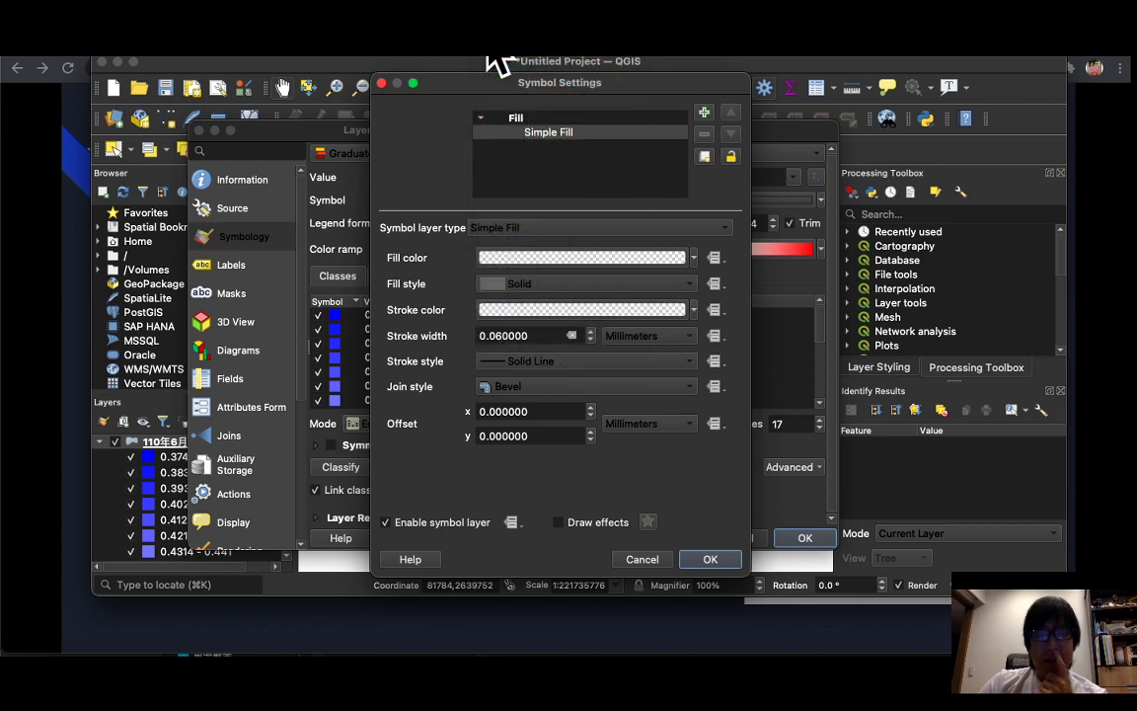
left_click(709, 559)
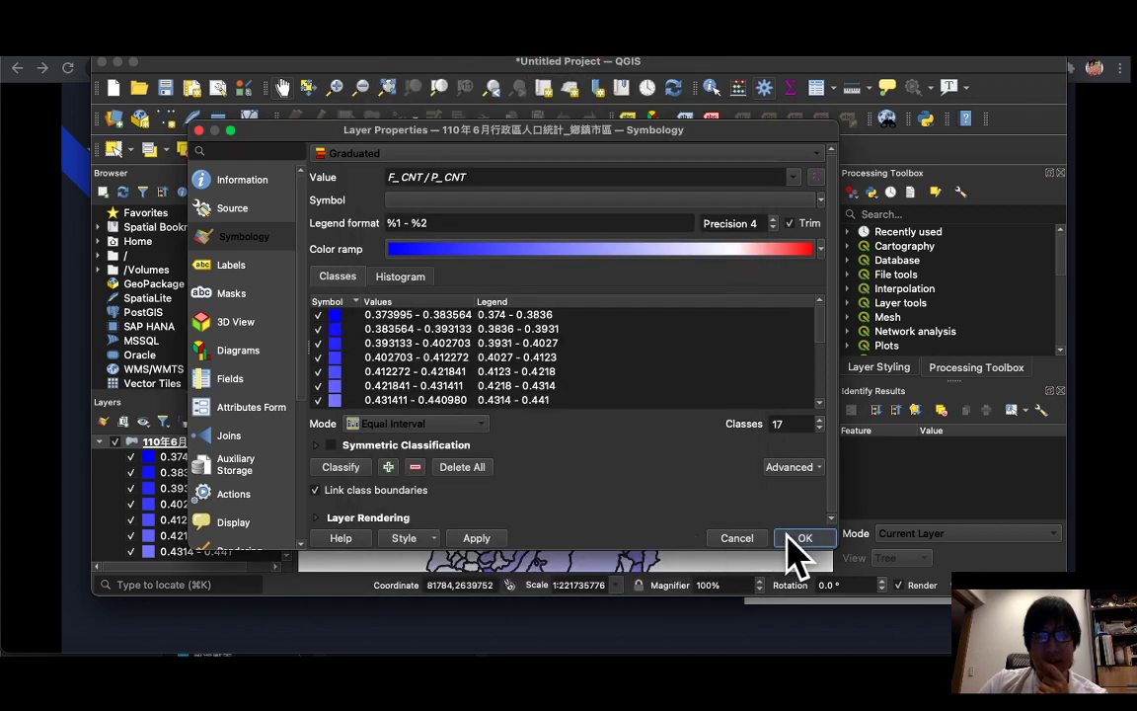
left_click(801, 538)
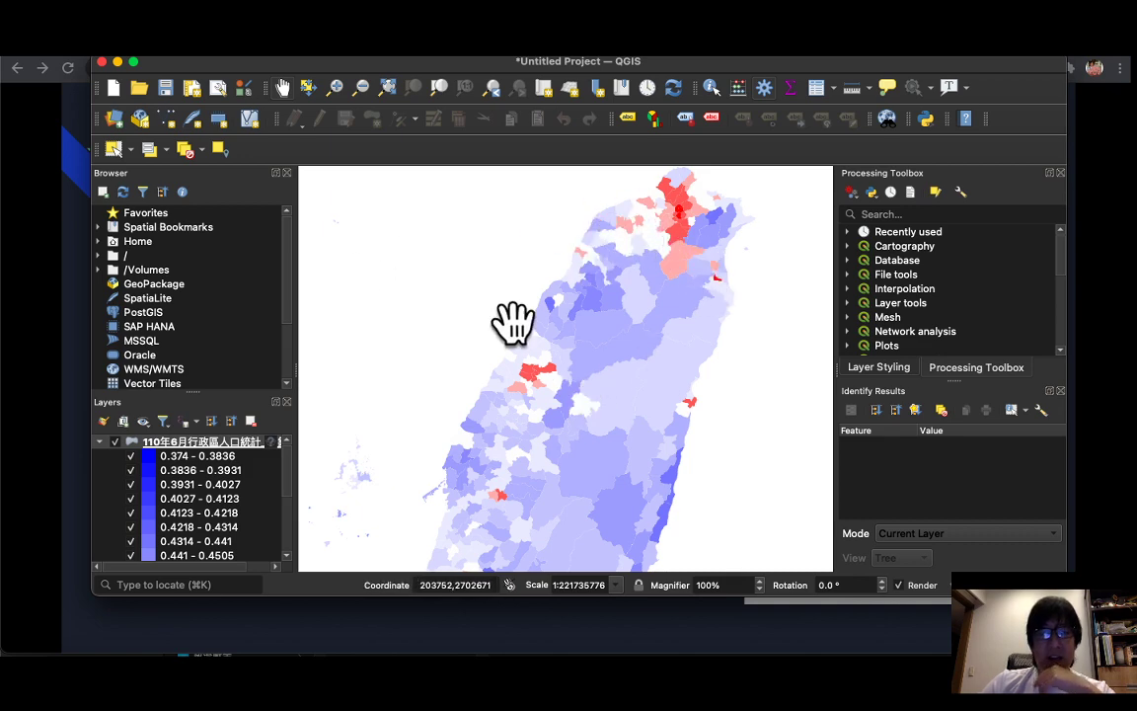
Open the data.gov.tw/dataset/7442 link from the county boundary download slide in Google Slides, and return to the slide.
left_click(45, 375)
left_click(464, 388)
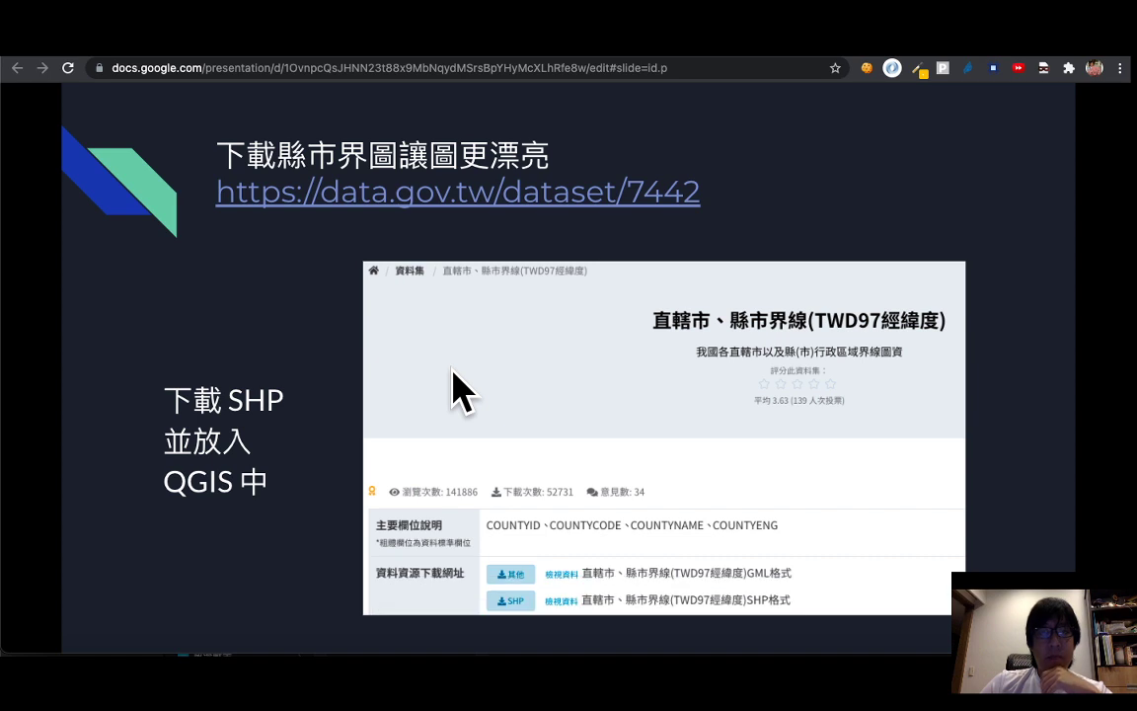
left_click(491, 189)
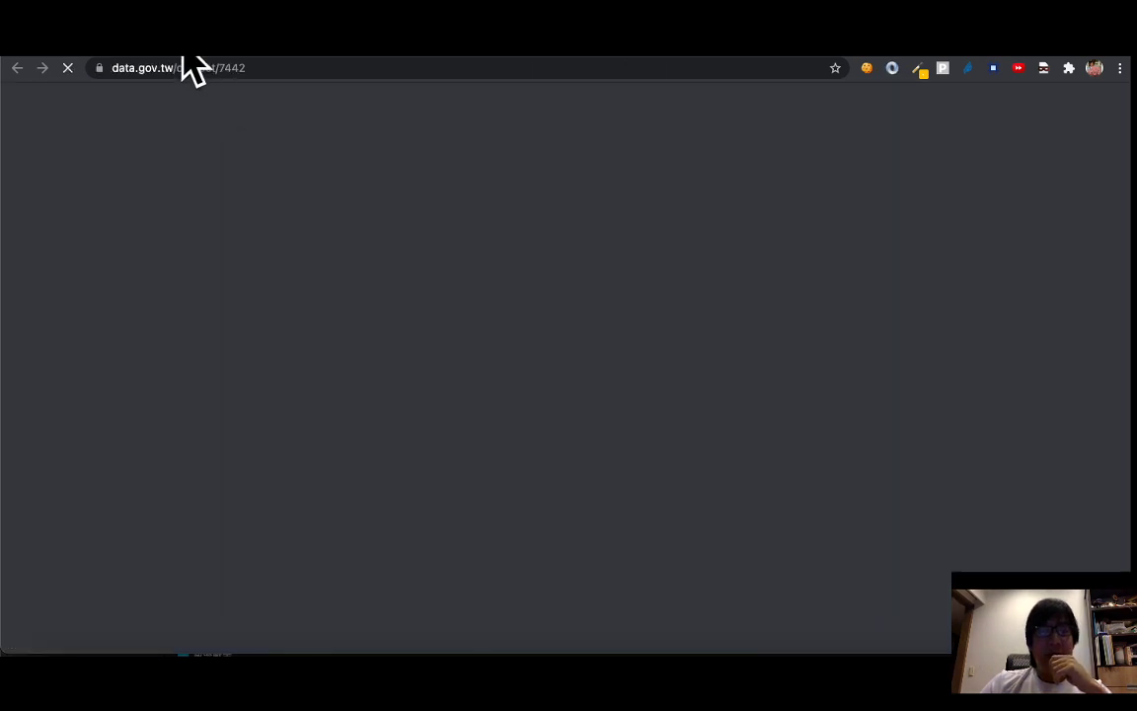
key("super+bracketleft")
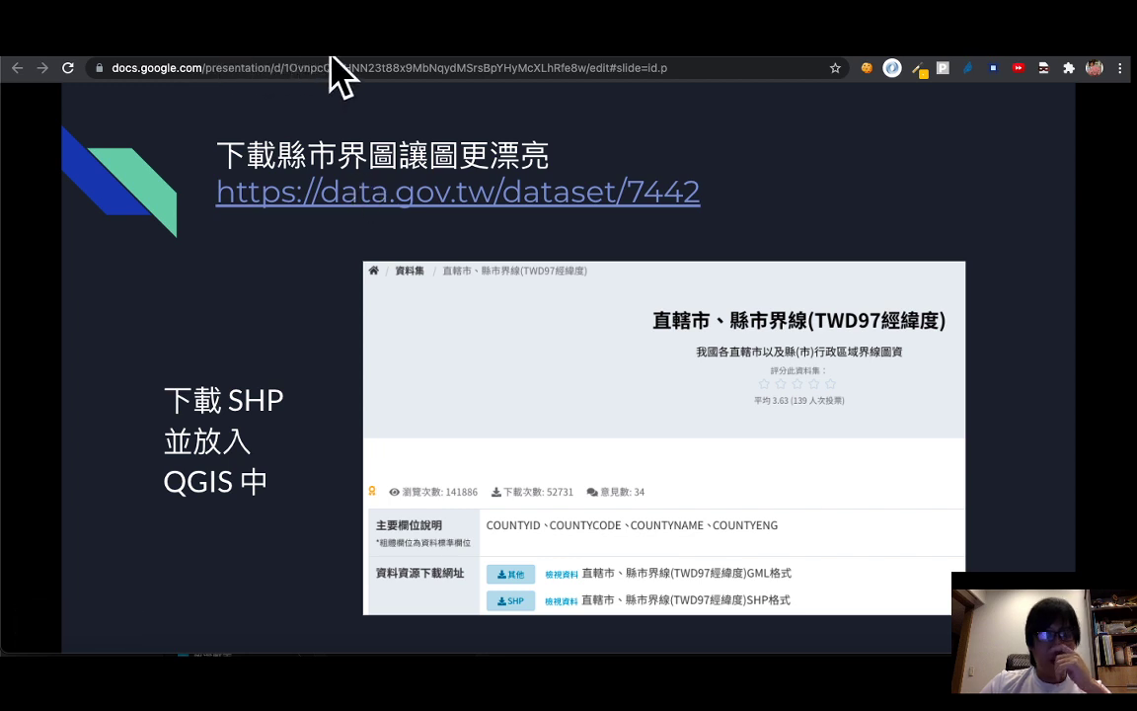
Download the SHP-format county boundary archive from the data.gov.tw dataset page and switch to QGIS.
key("super+bracketright")
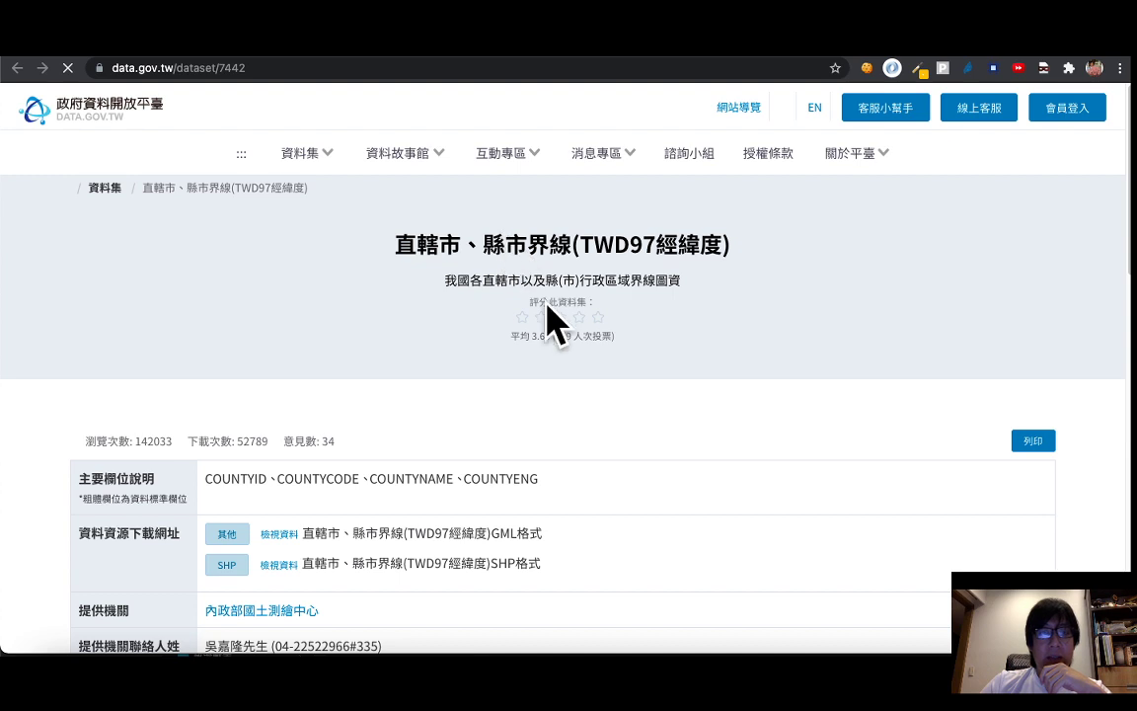
left_click(227, 565)
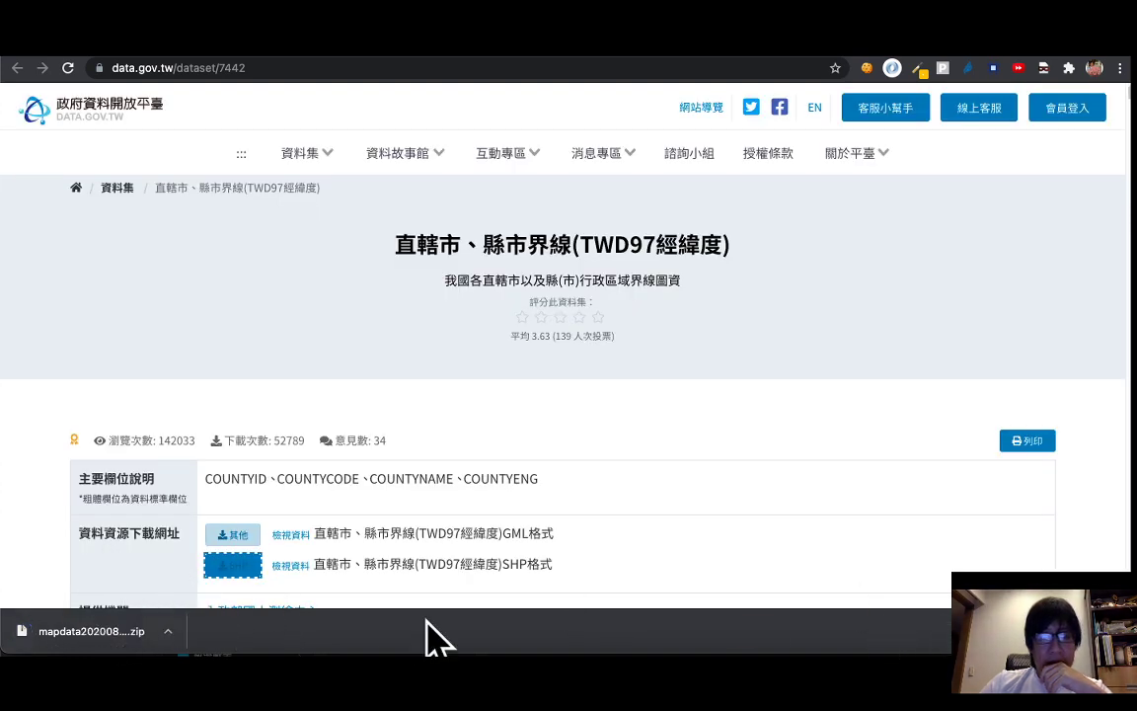
left_click(802, 663)
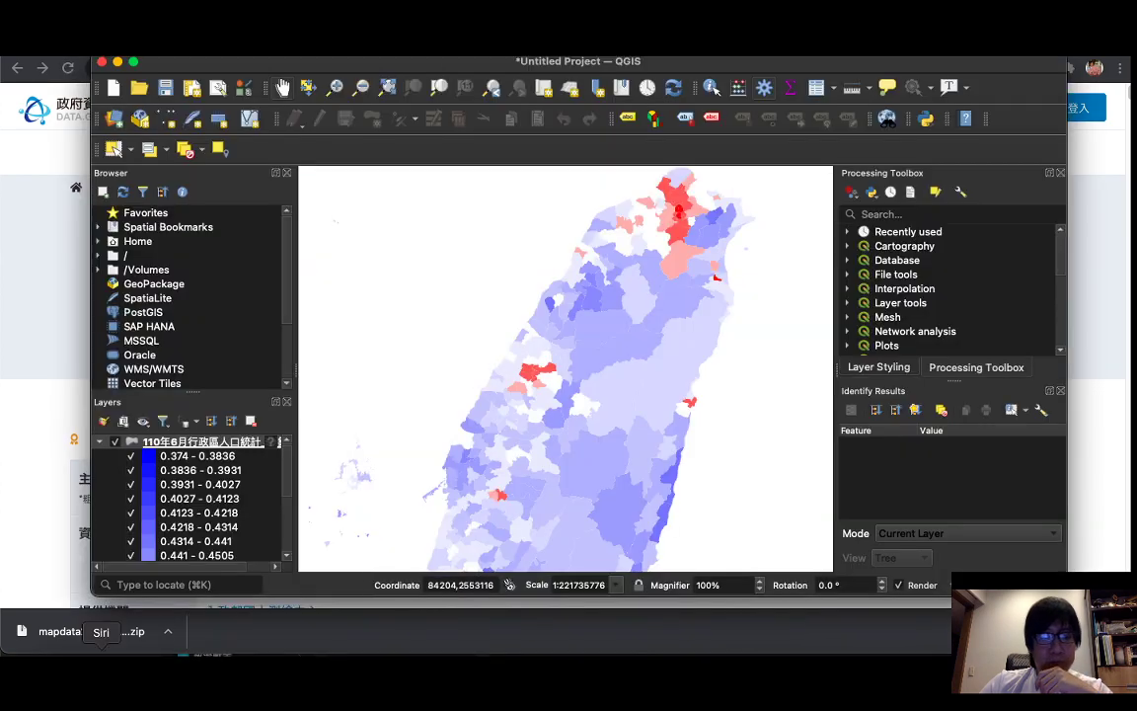
Add only the COUNTY_MOI_1090820.shp layer from the downloaded mapdata202008310842.zip to the project.
left_click_drag(110, 634, 392, 444)
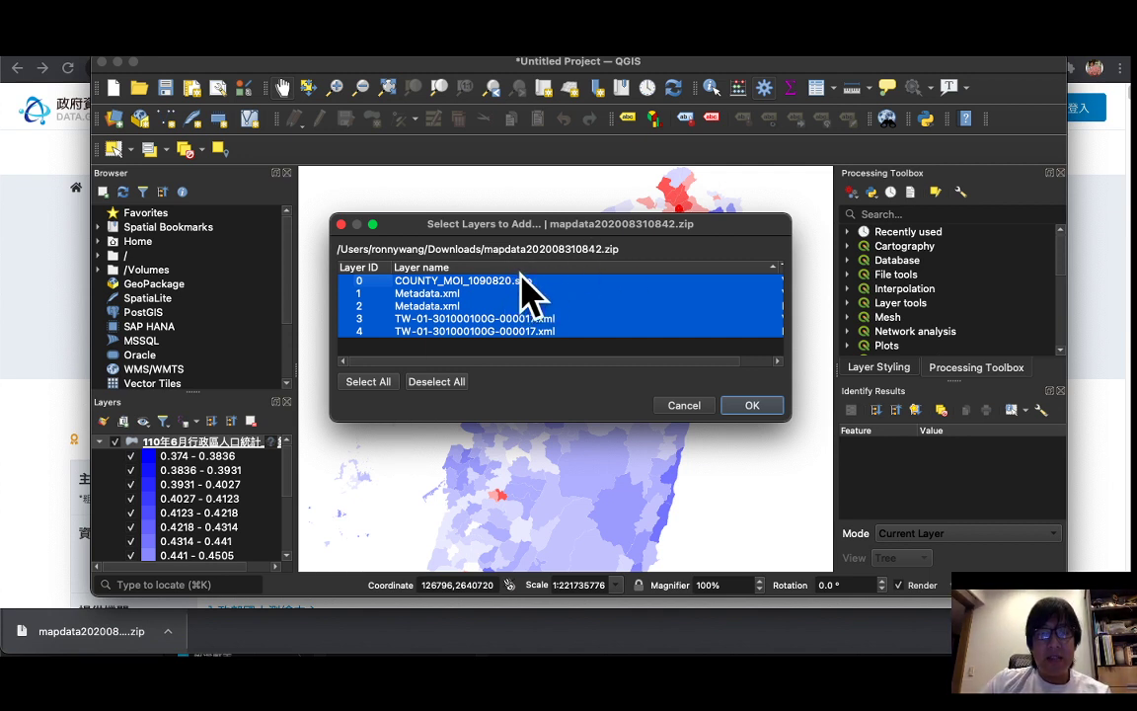
left_click(495, 281)
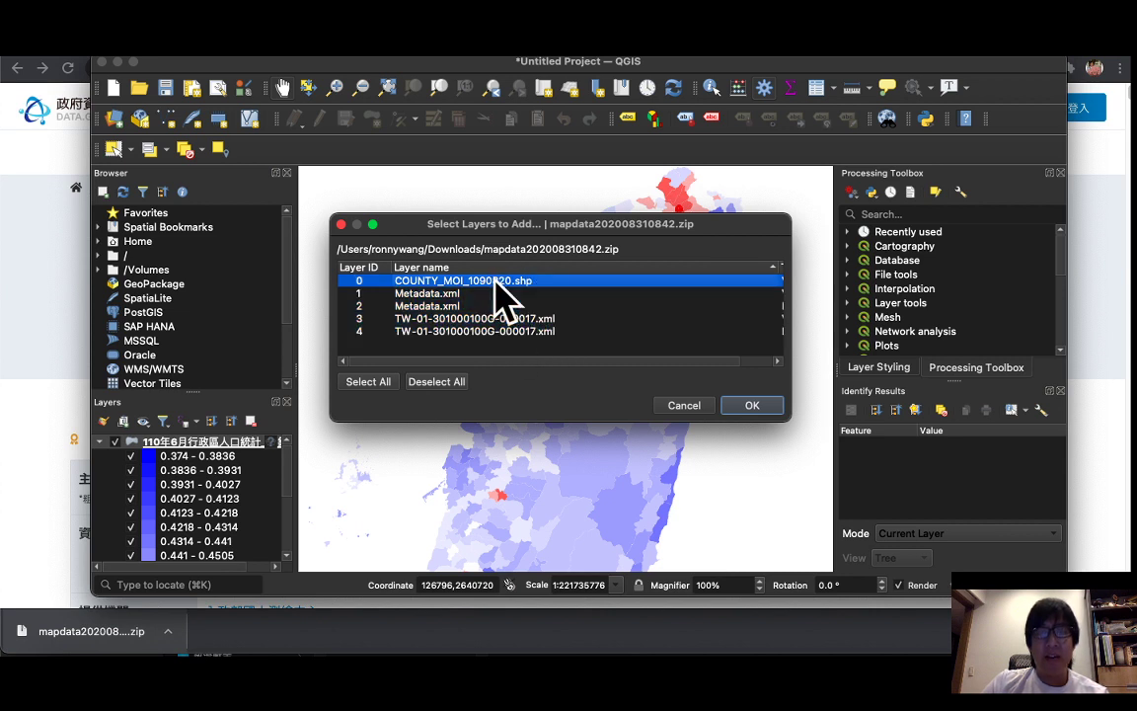
left_click(752, 405)
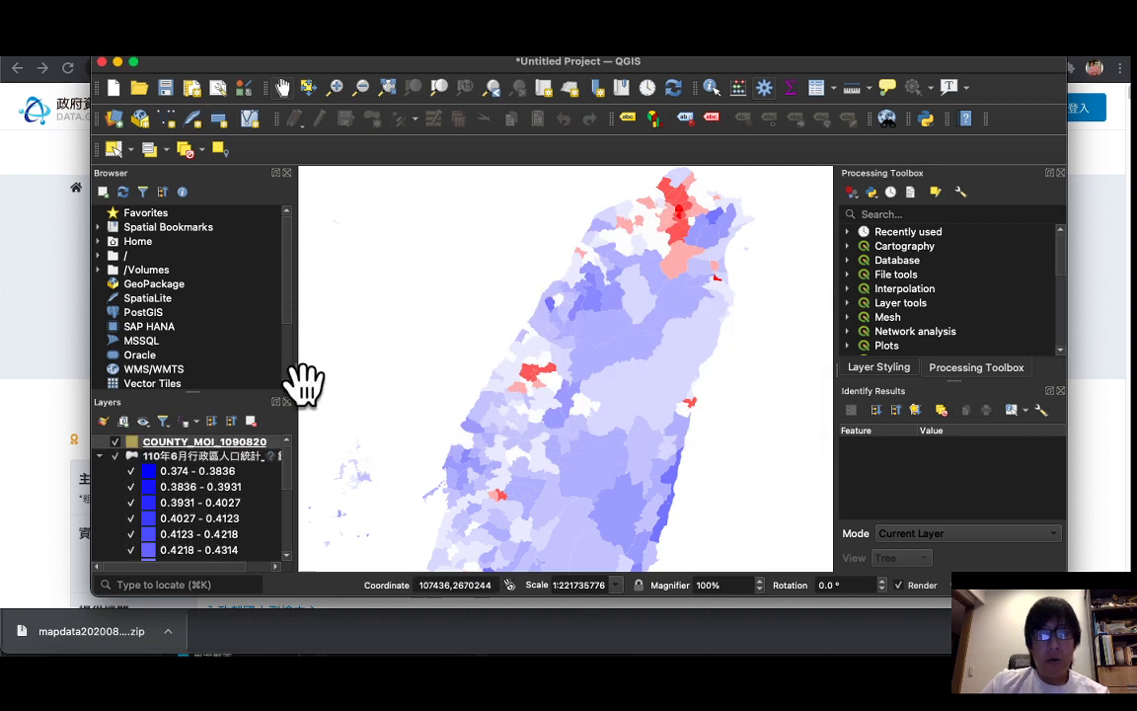
Toggle the township population layer's visibility to check whether the county boundary layer shows in the current map view, and leave it visible.
left_click(116, 456)
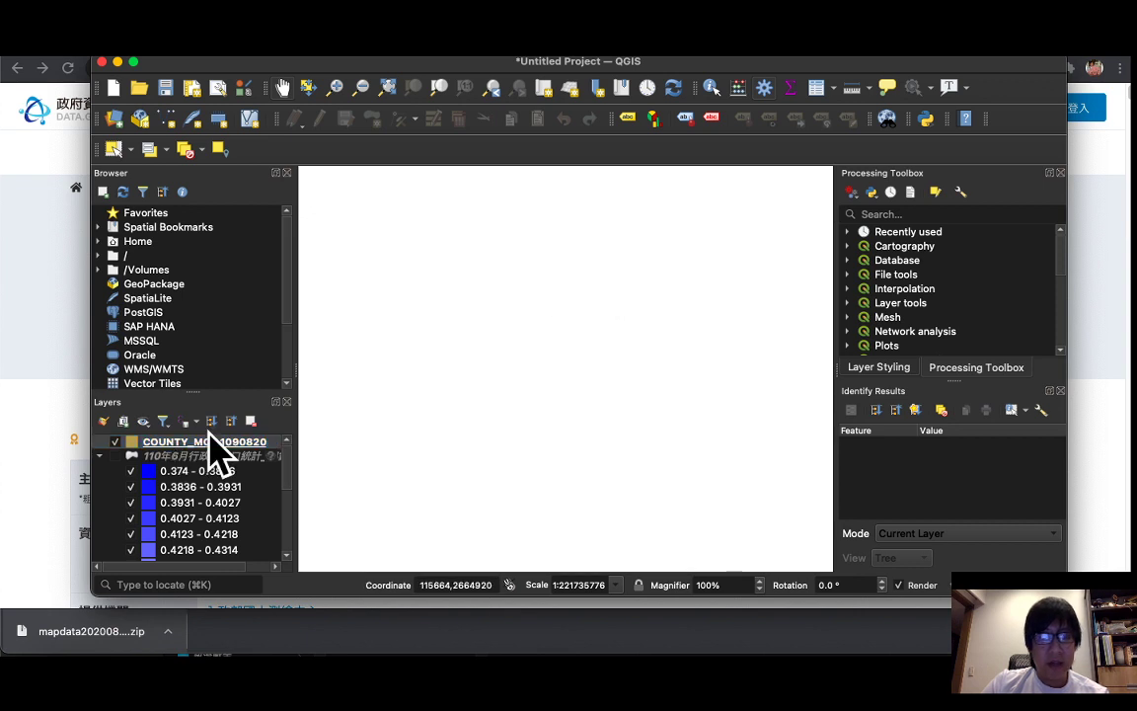
left_click(115, 456)
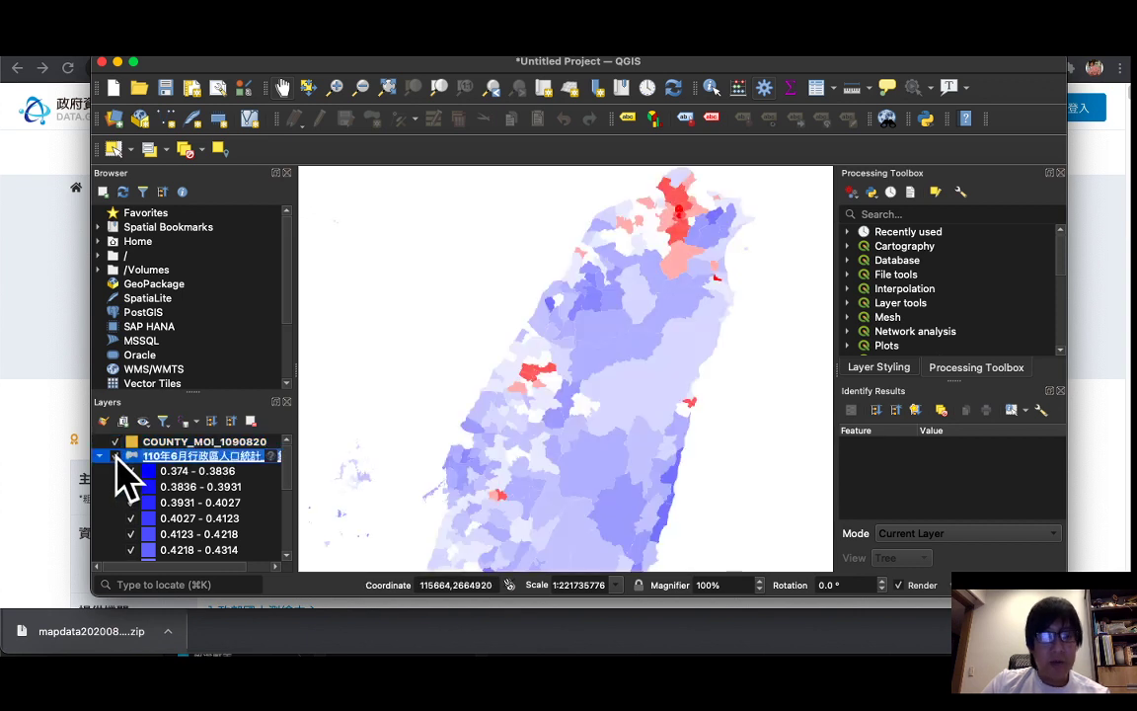
left_click(115, 457)
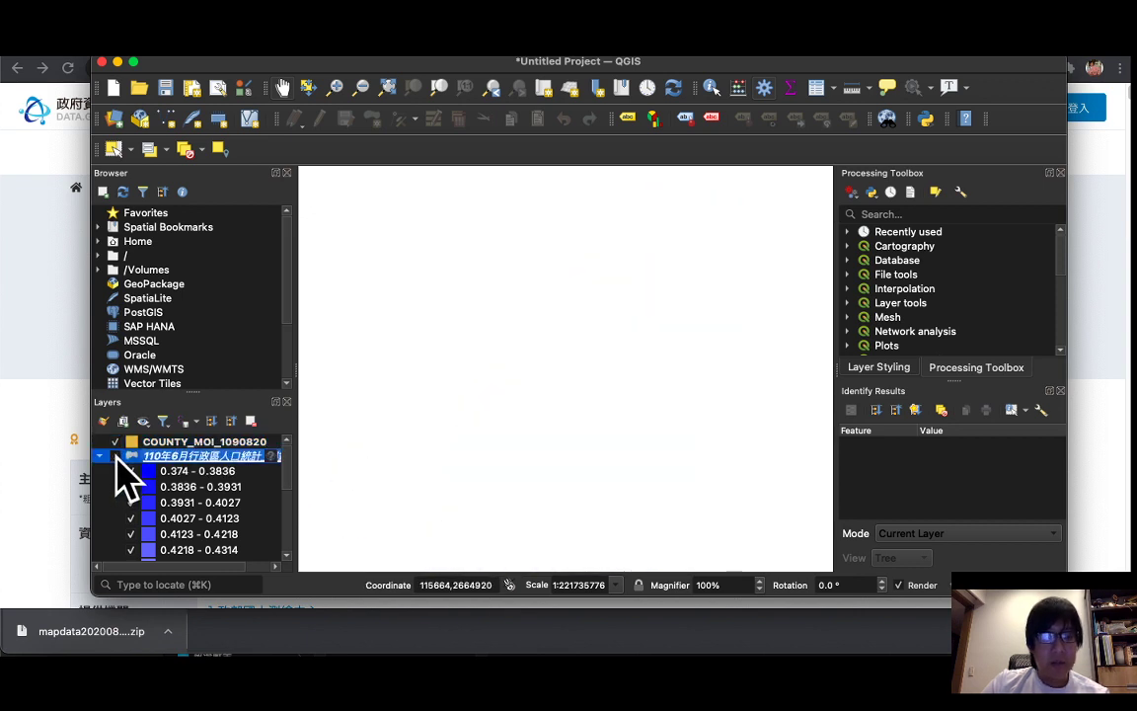
left_click(208, 443)
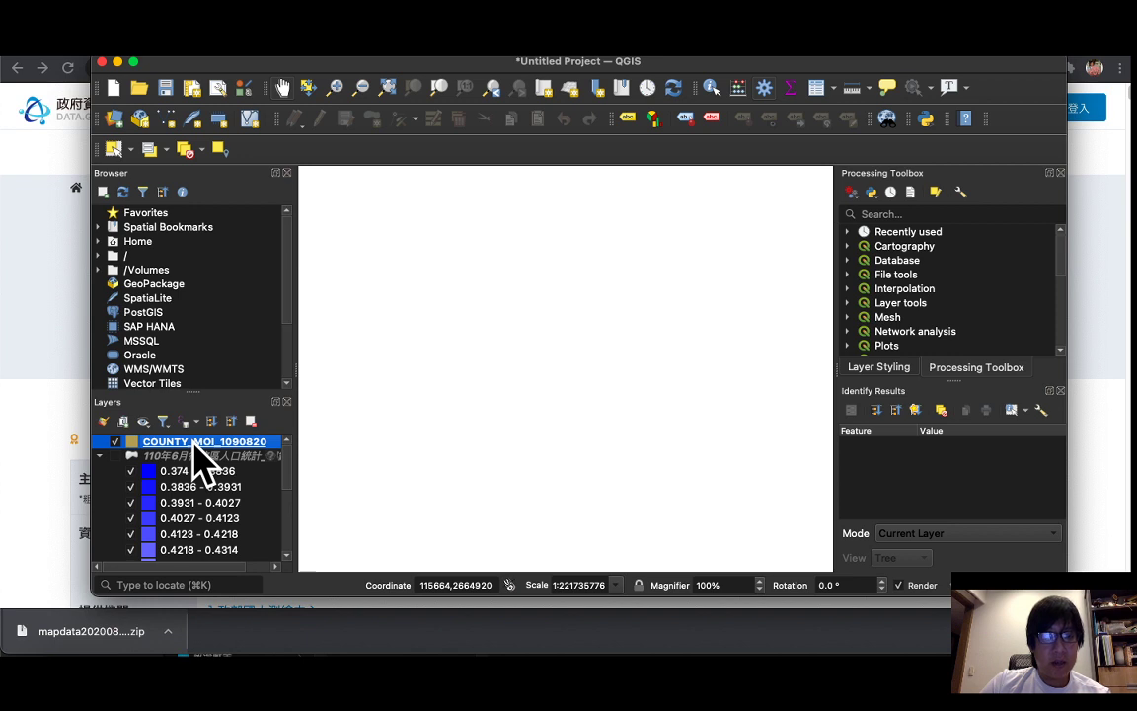
scroll(259, 475, "down", 3)
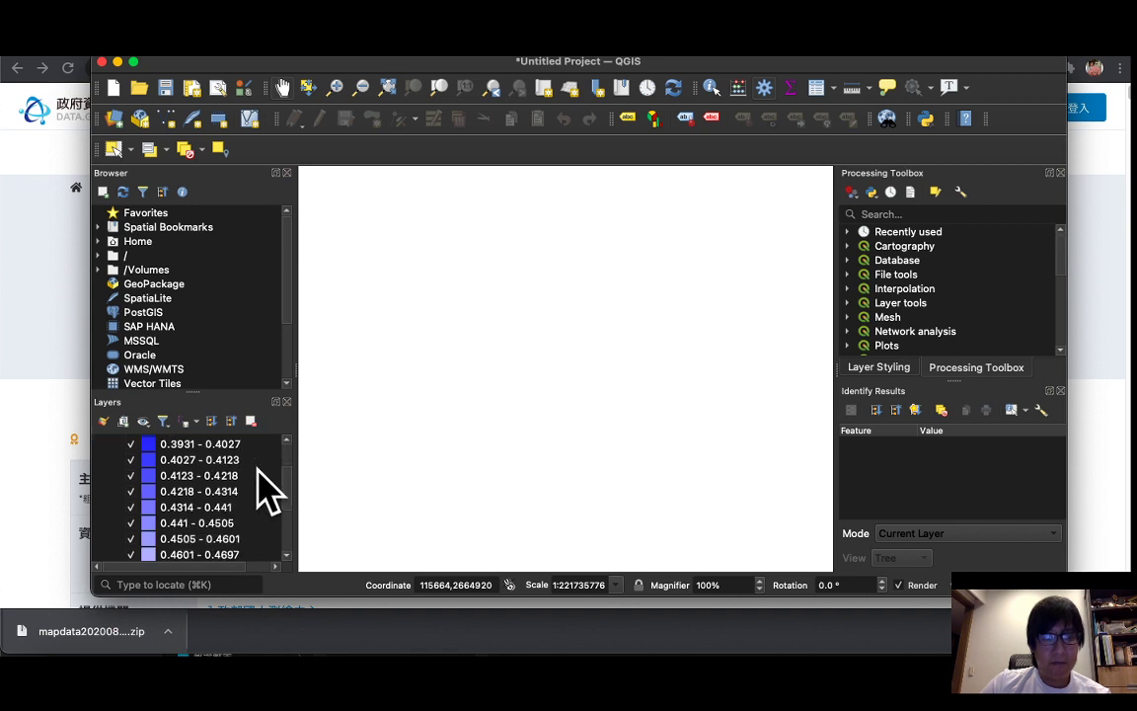
scroll(242, 470, "up", 3)
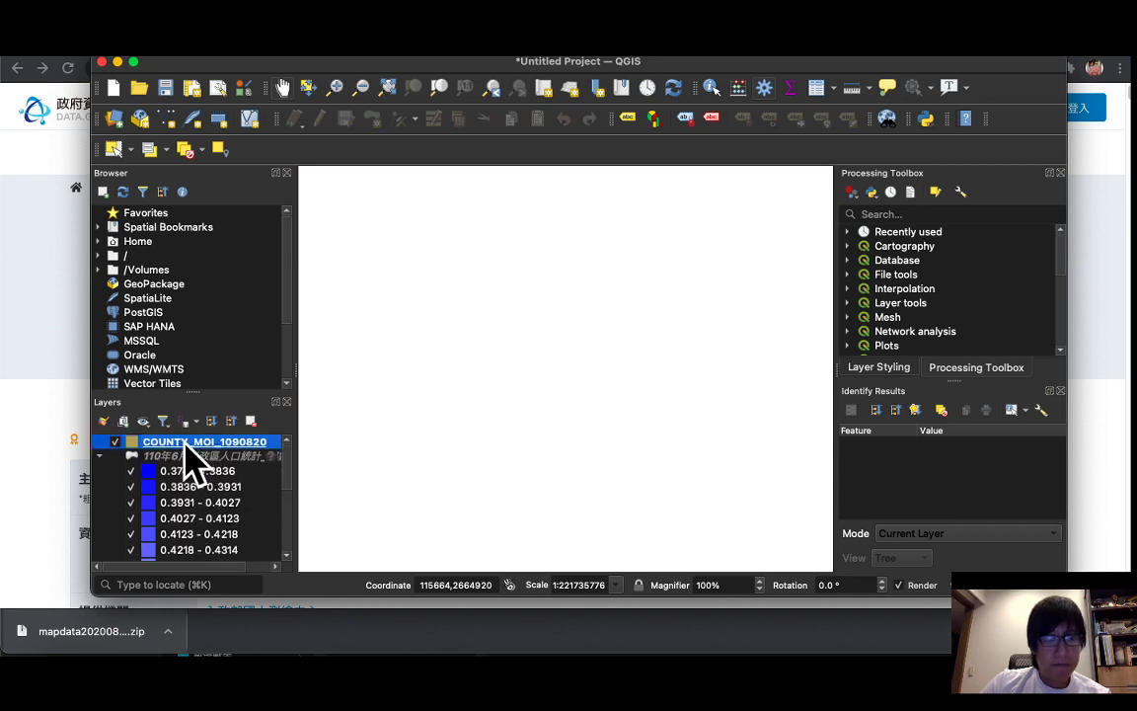
left_click(114, 455)
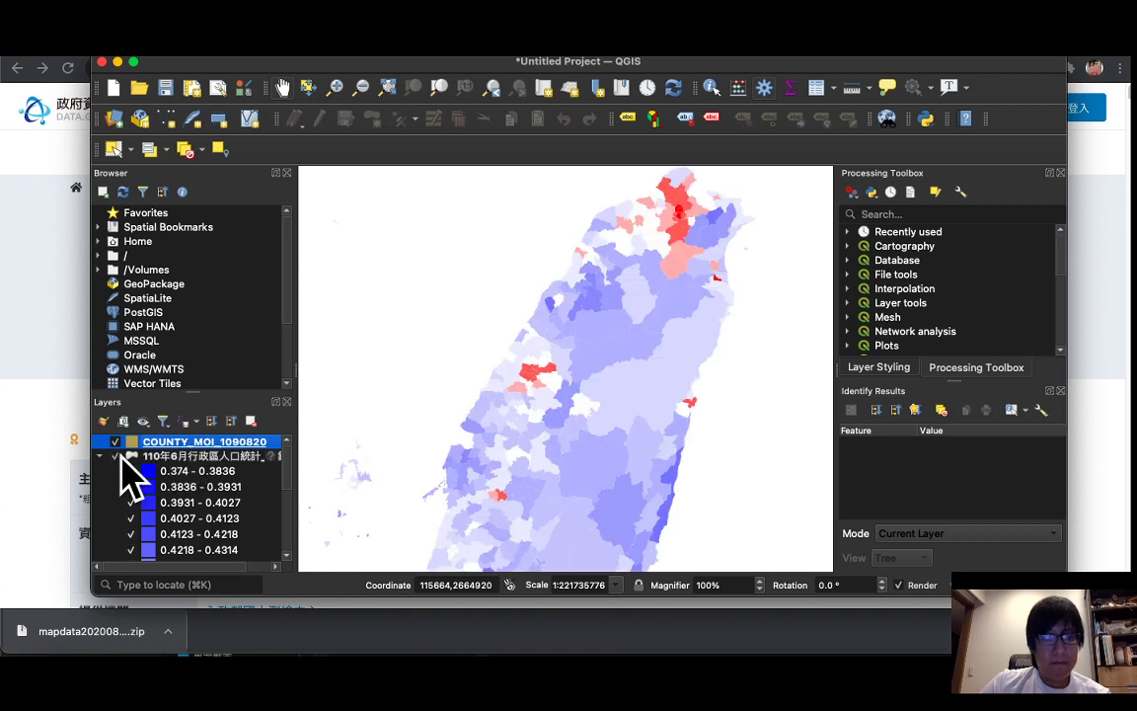
left_click(246, 455)
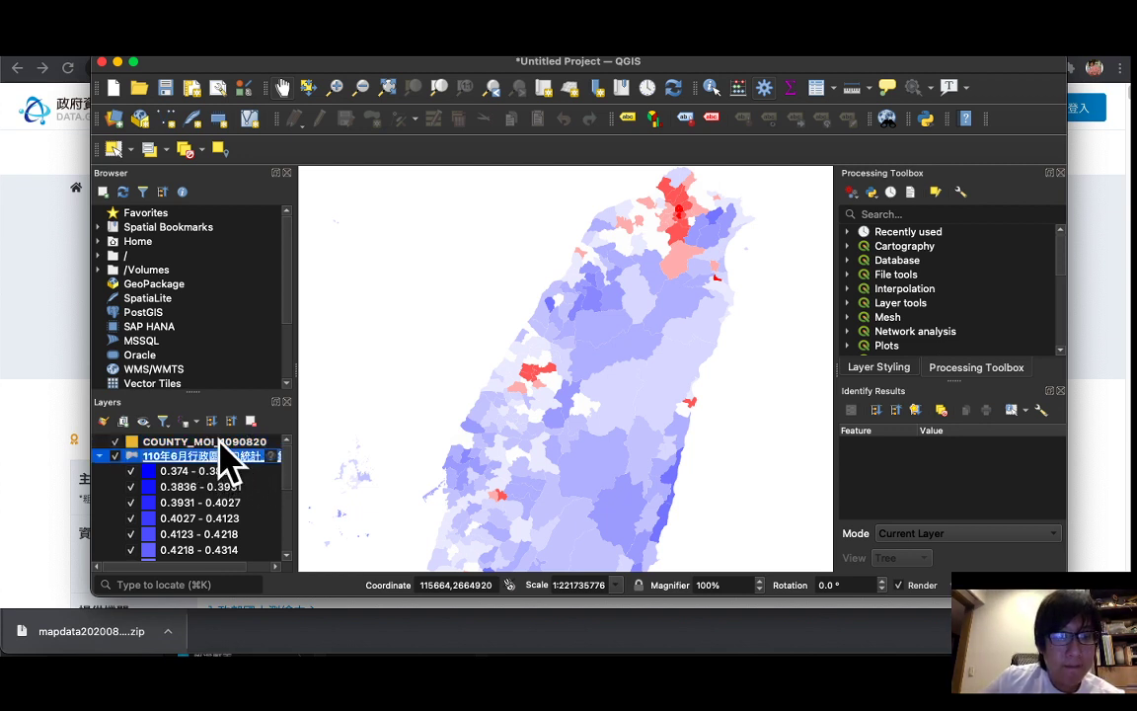
left_click(268, 442)
right_click(269, 442)
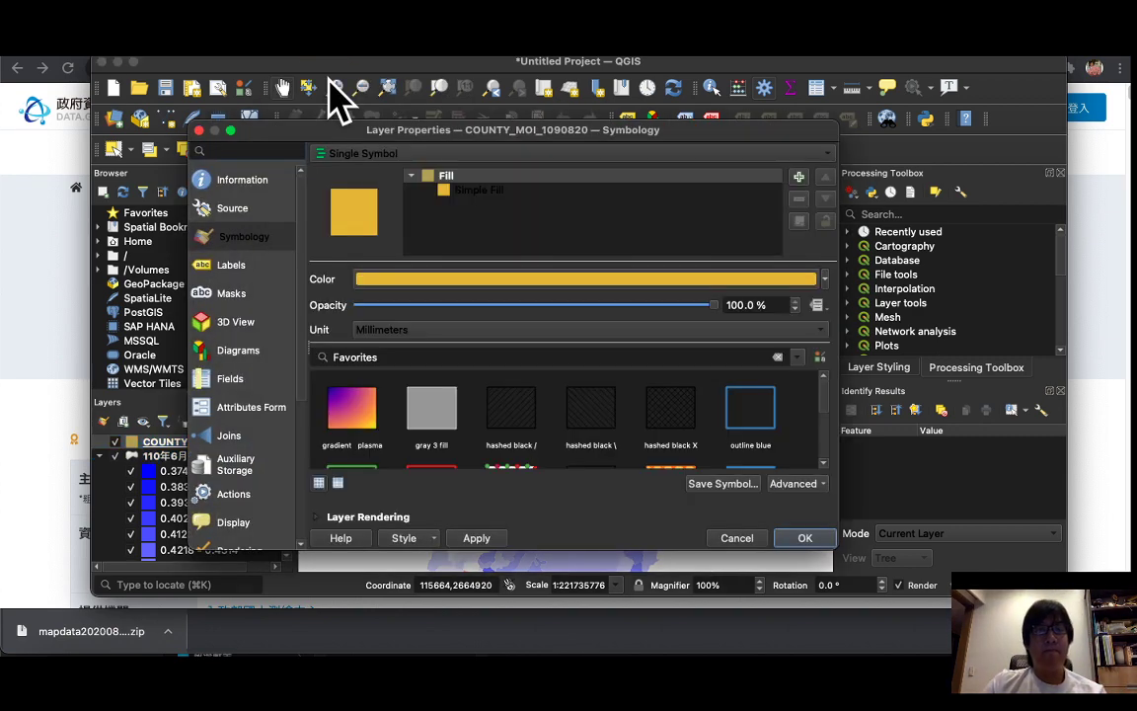
key("Escape")
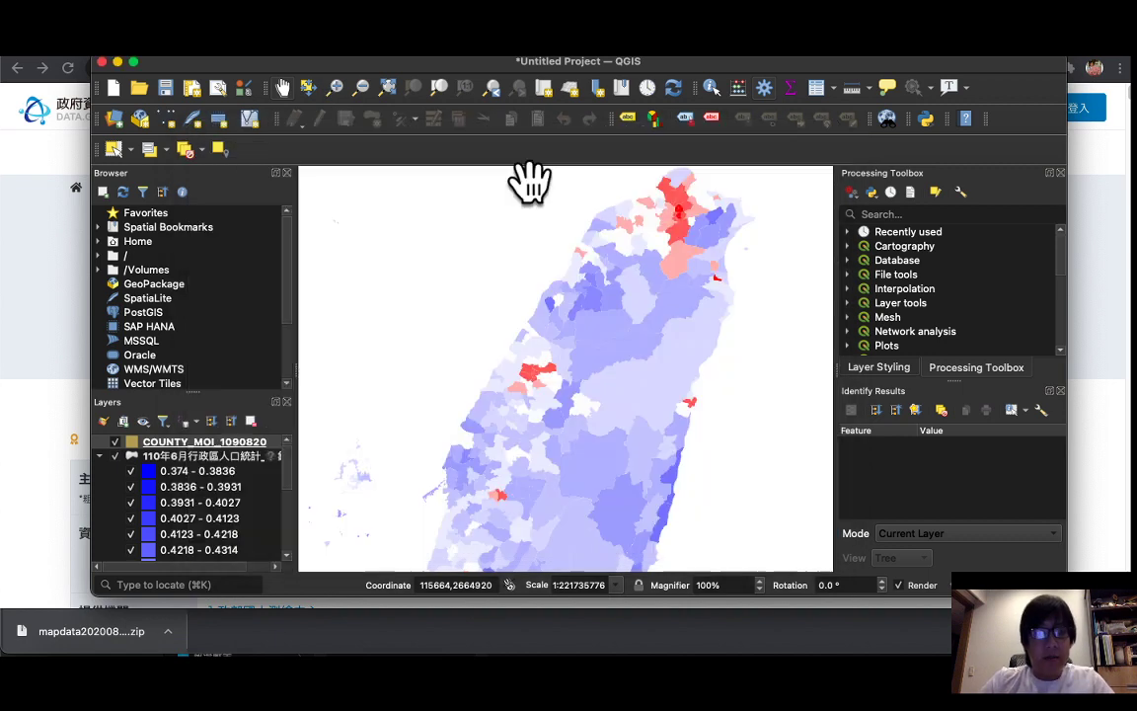
Zoom to the extent of the COUNTY_MOI_1090820 layer and examine the map coordinates around Taiwan.
right_click(247, 442)
left_click(336, 83)
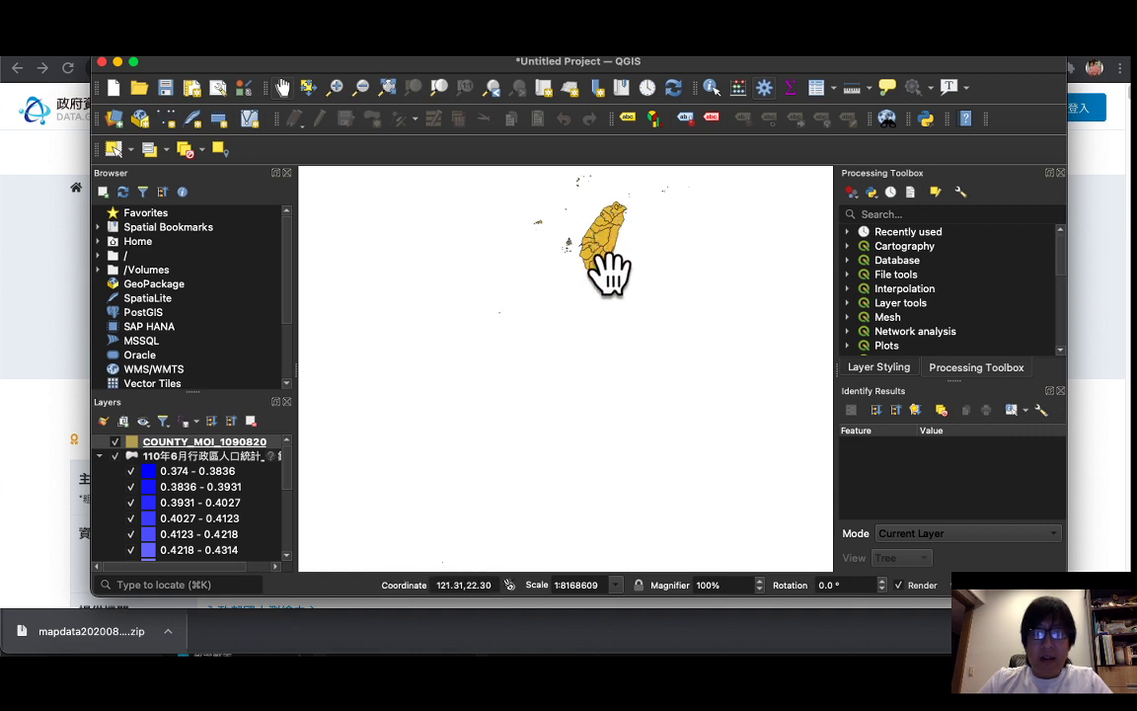
left_click(227, 456)
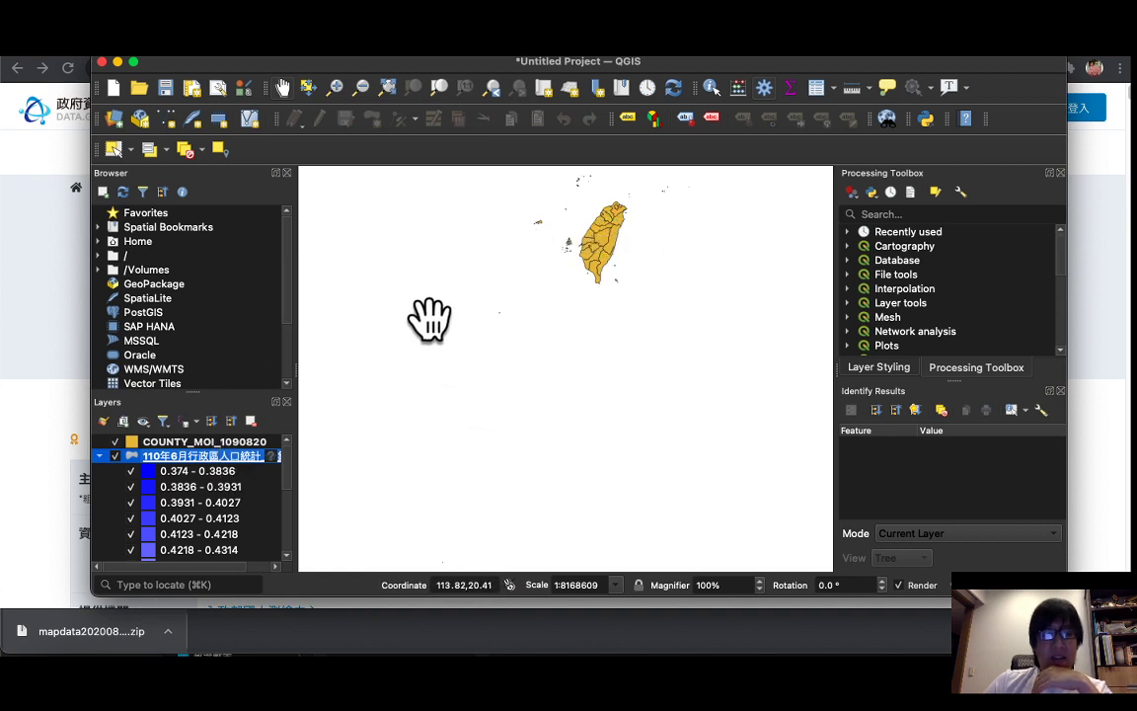
left_click(208, 443)
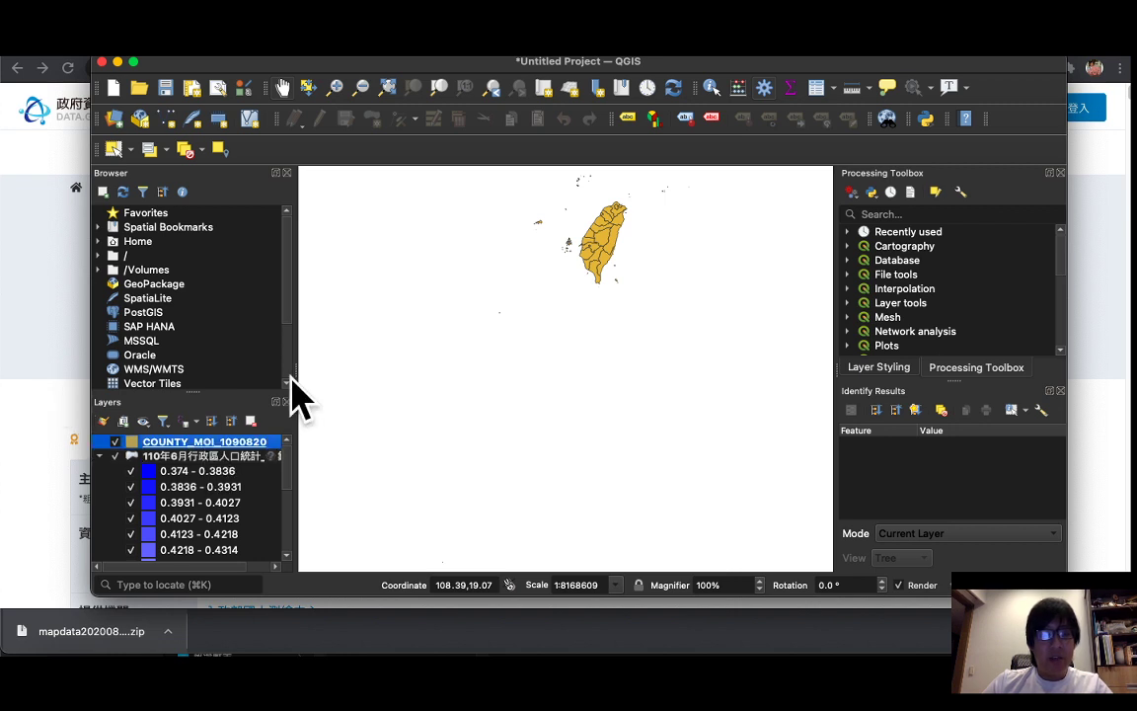
scroll(604, 241, "up", 2)
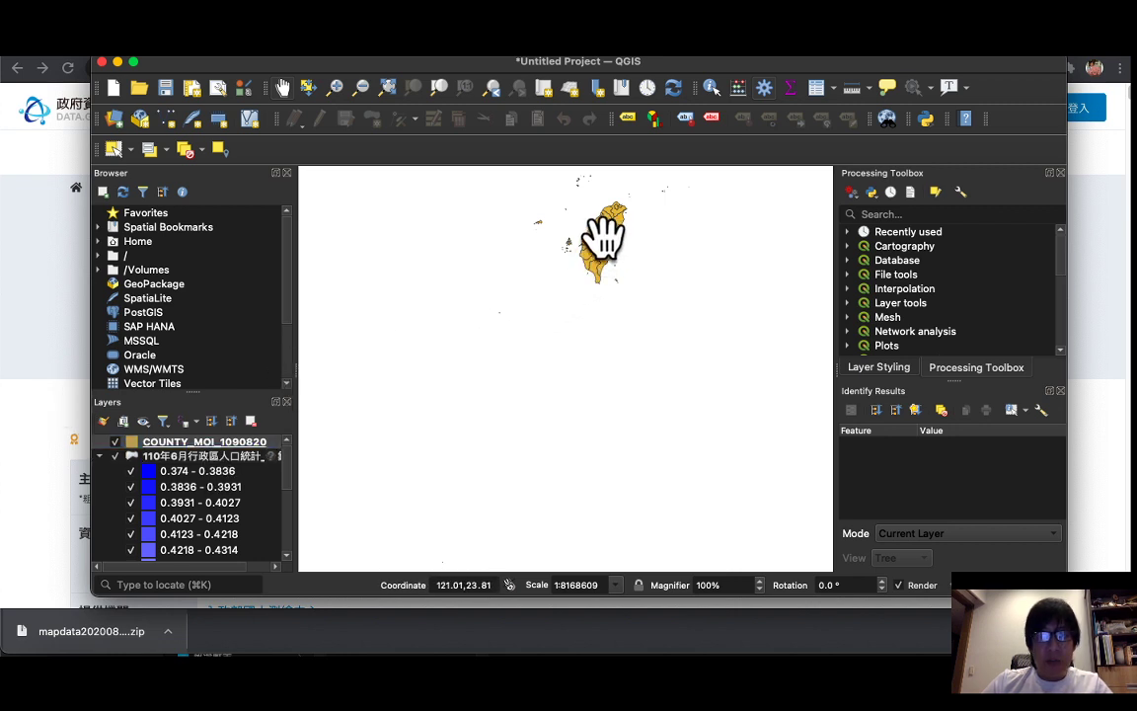
scroll(602, 236, "up", 1)
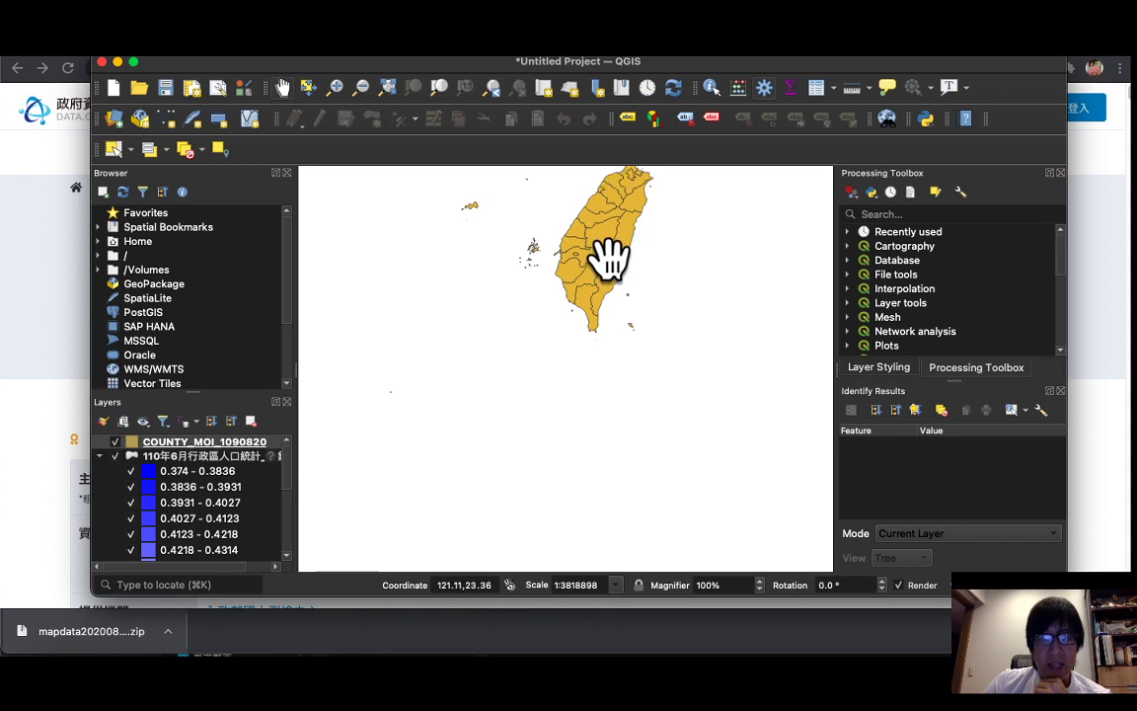
scroll(609, 258, "up", 1)
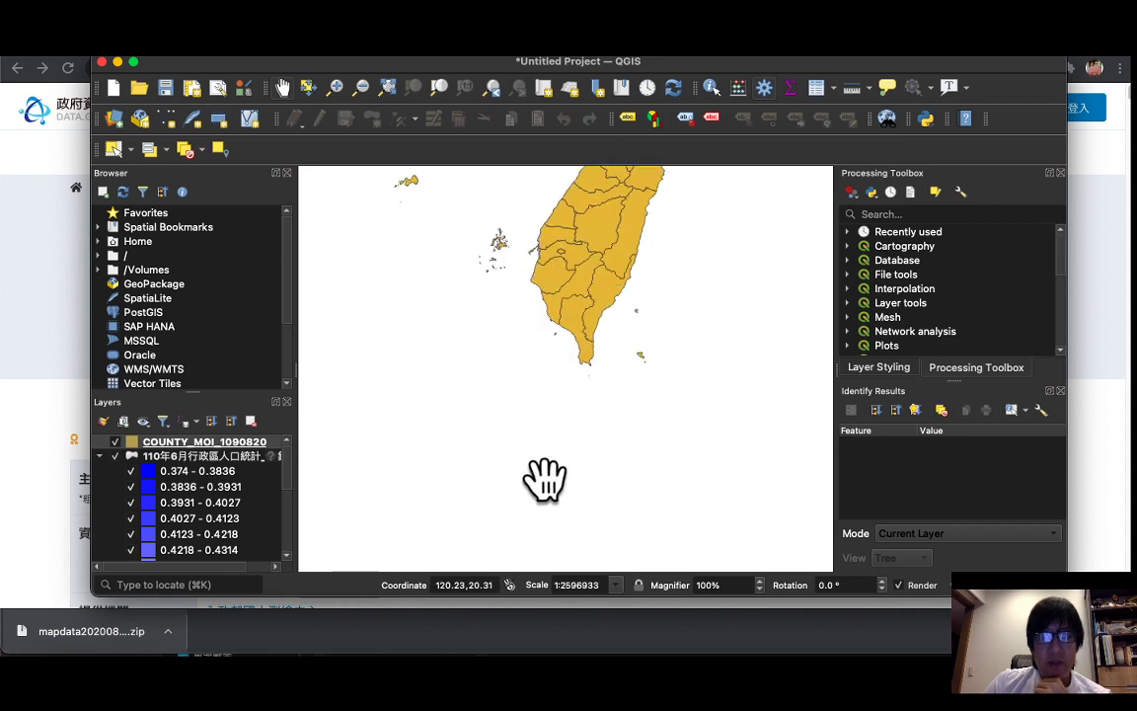
Zoom to the township population layer's extent and examine its map coordinates for comparison with the county layer.
left_click(249, 456)
right_click(242, 457)
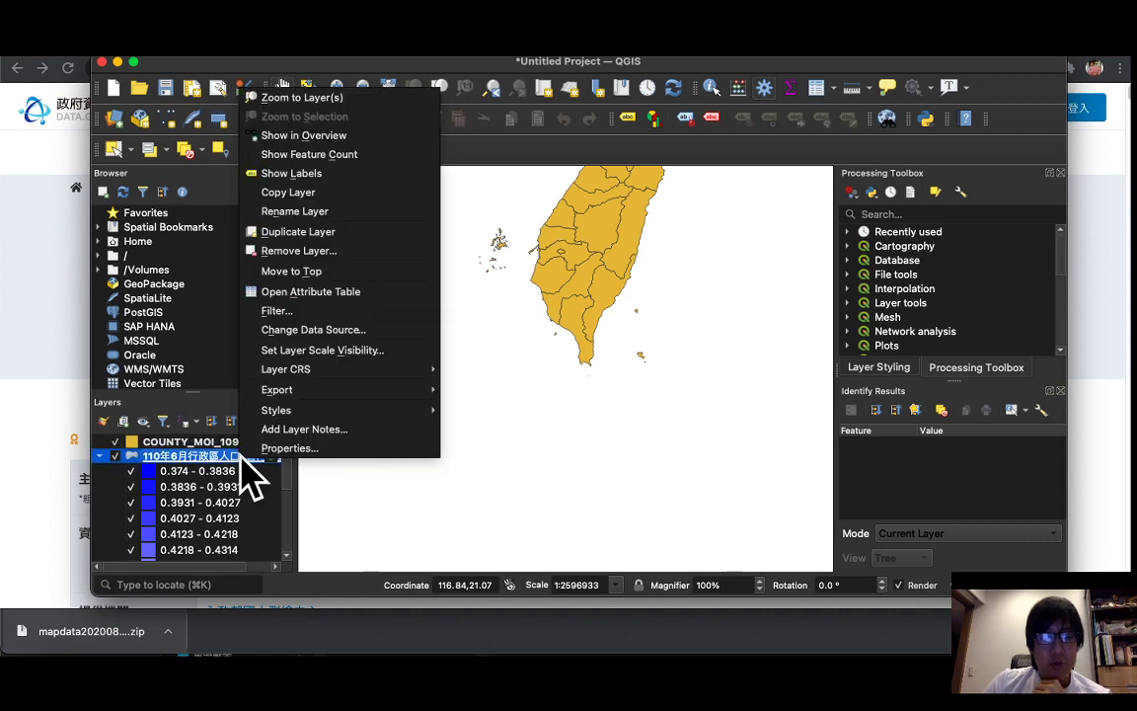
left_click(330, 97)
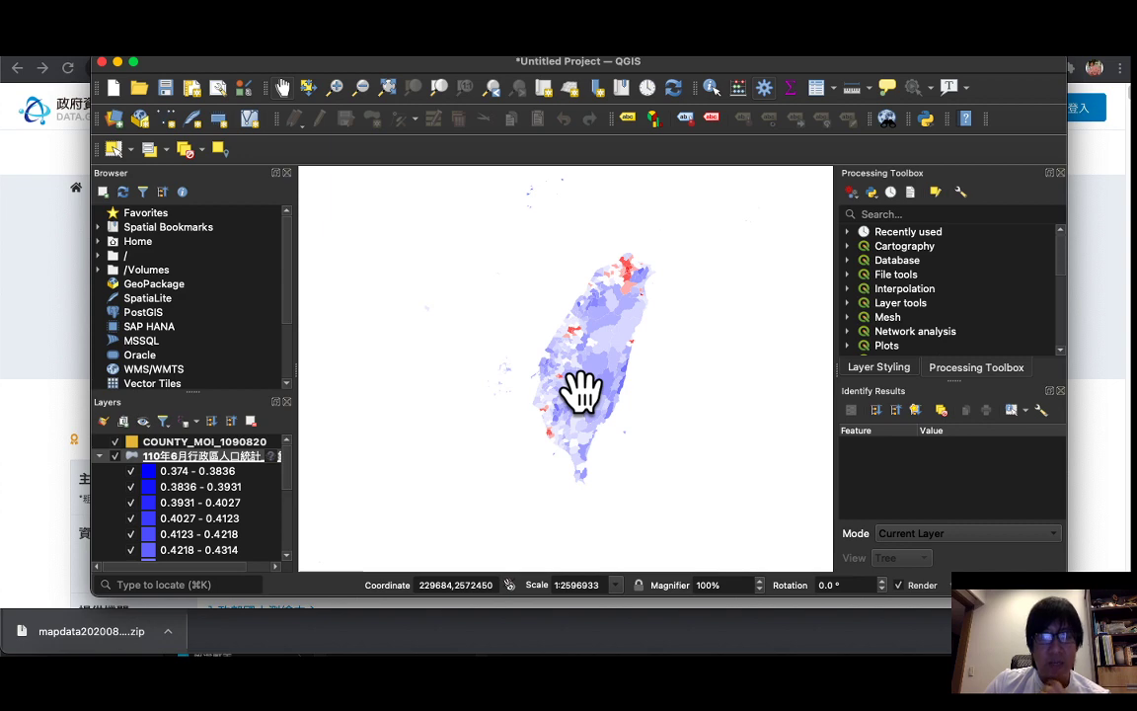
Switch to the Google Slides presentation and review the slides on Zoom to Layer(s), EPSG:4326 and TWD97 (EPSG 3826).
left_click(14, 350)
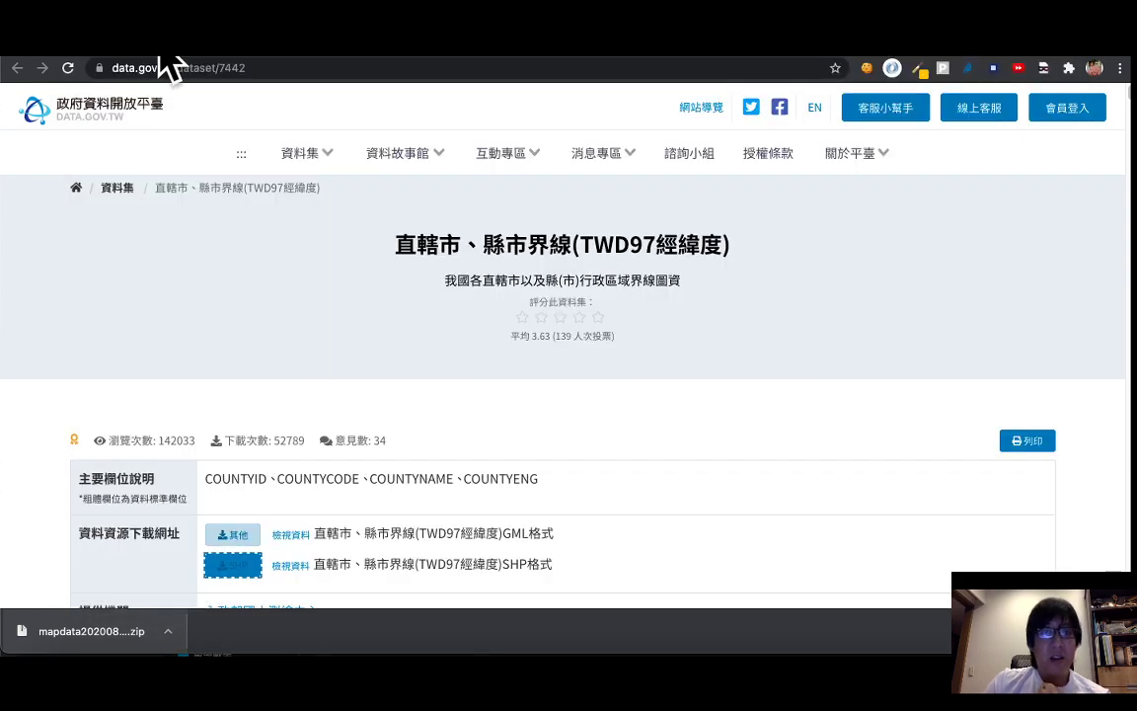
key("ctrl+Tab")
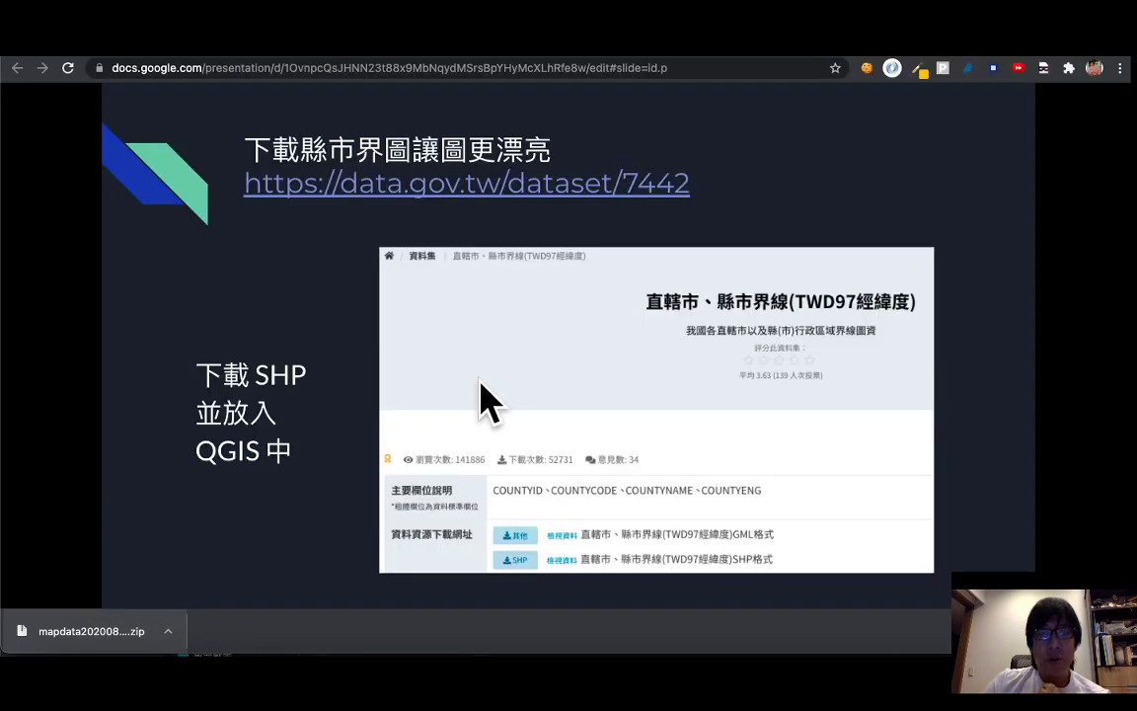
key("Right")
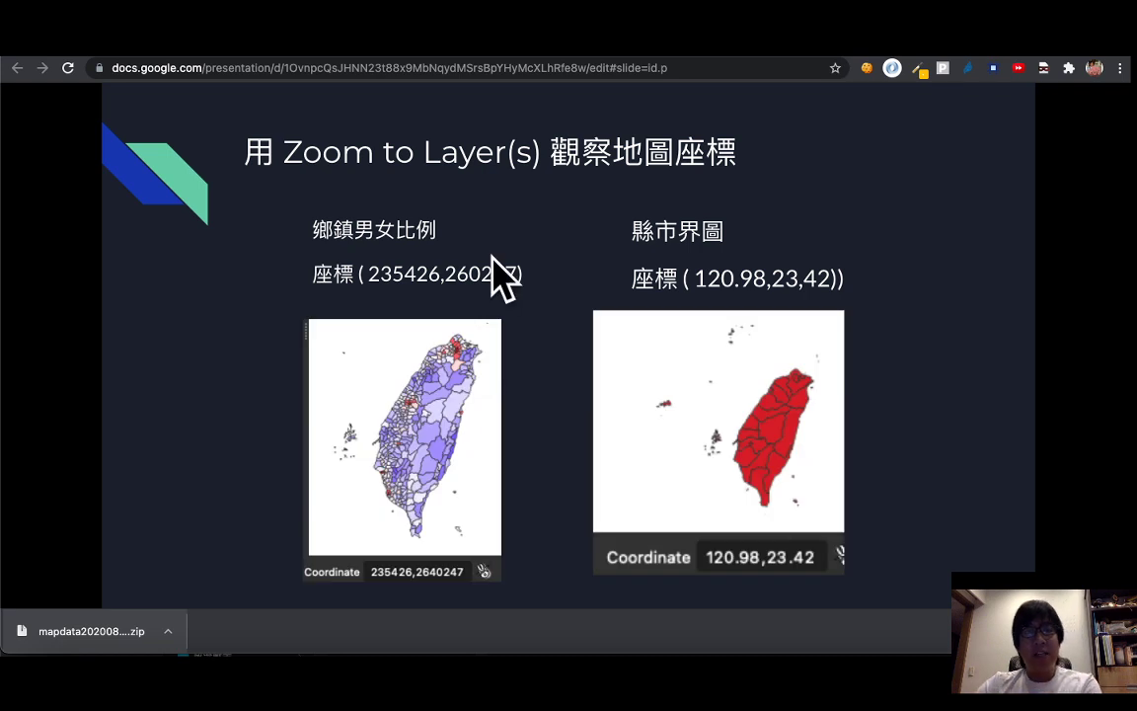
key("Right")
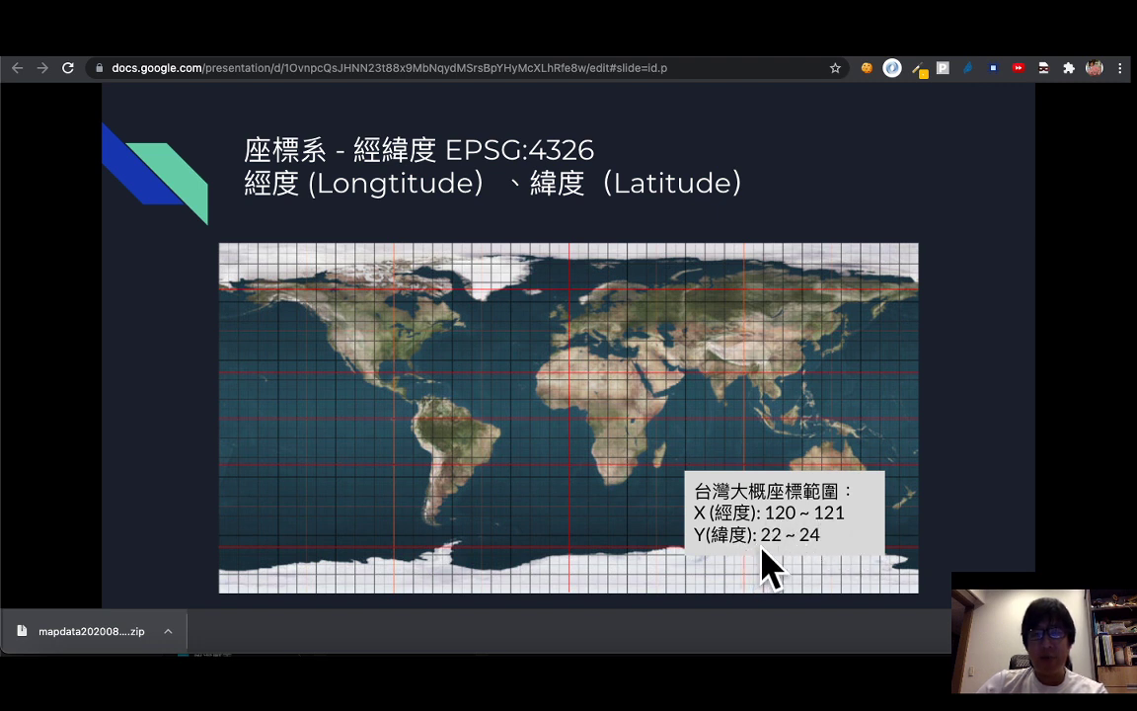
left_click(809, 543)
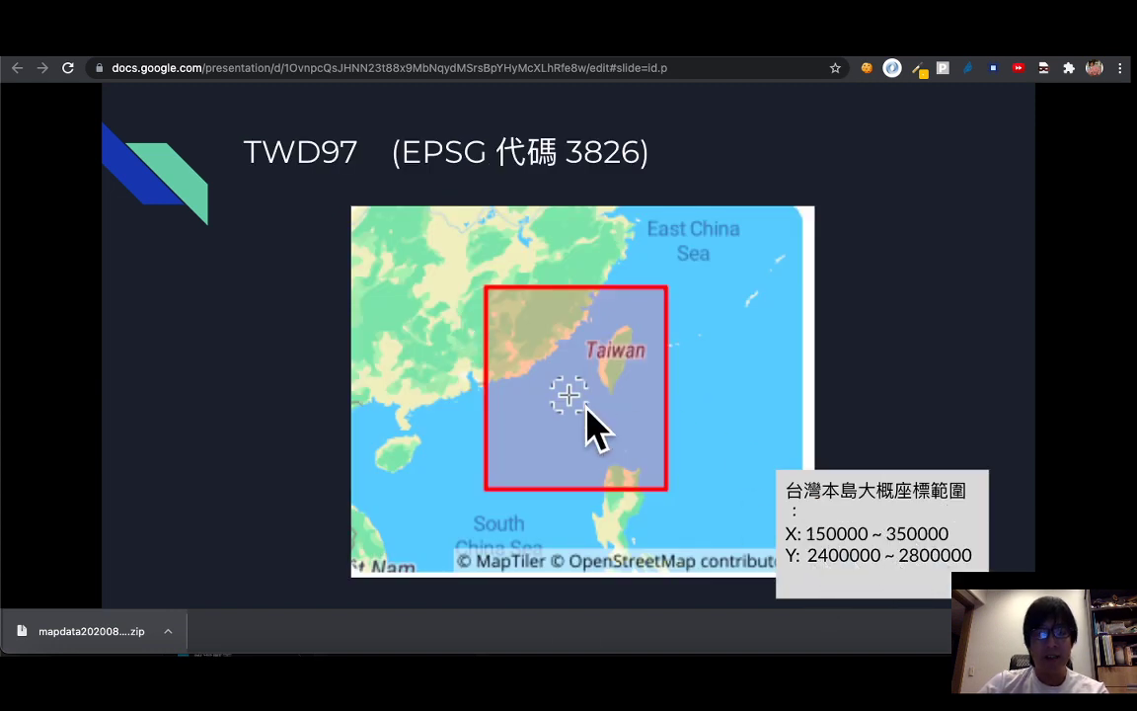
Switch back to QGIS and open the Coordinate Reference System Selector for the township population layer.
left_click(845, 671)
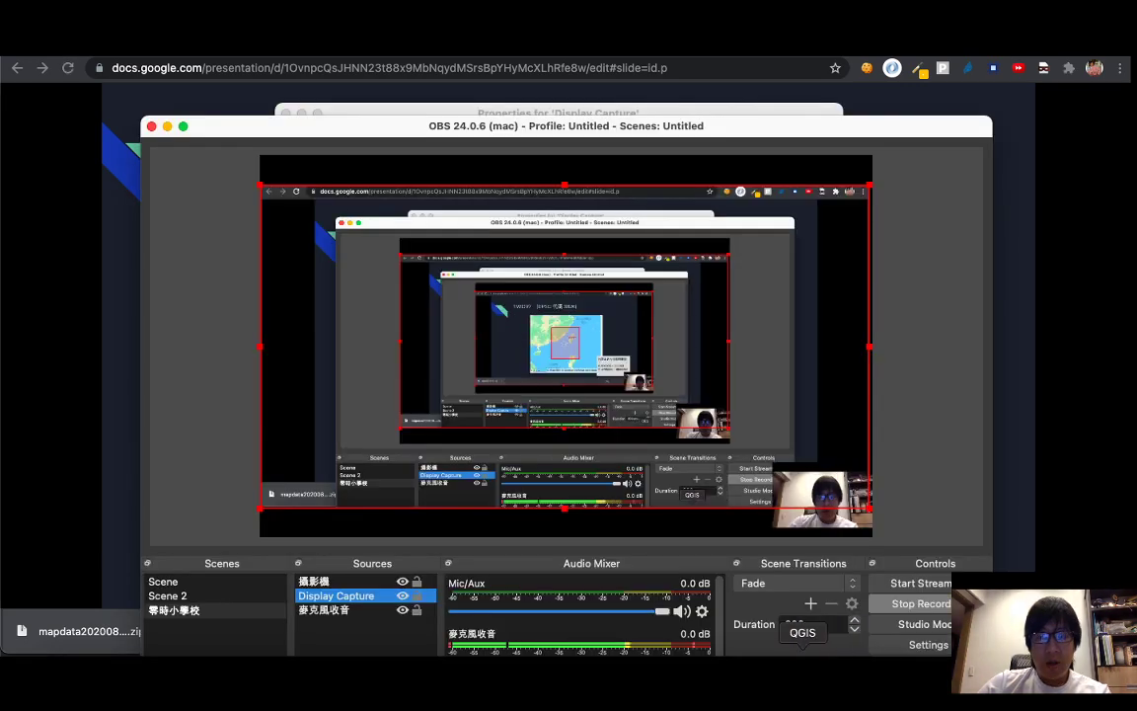
left_click(802, 671)
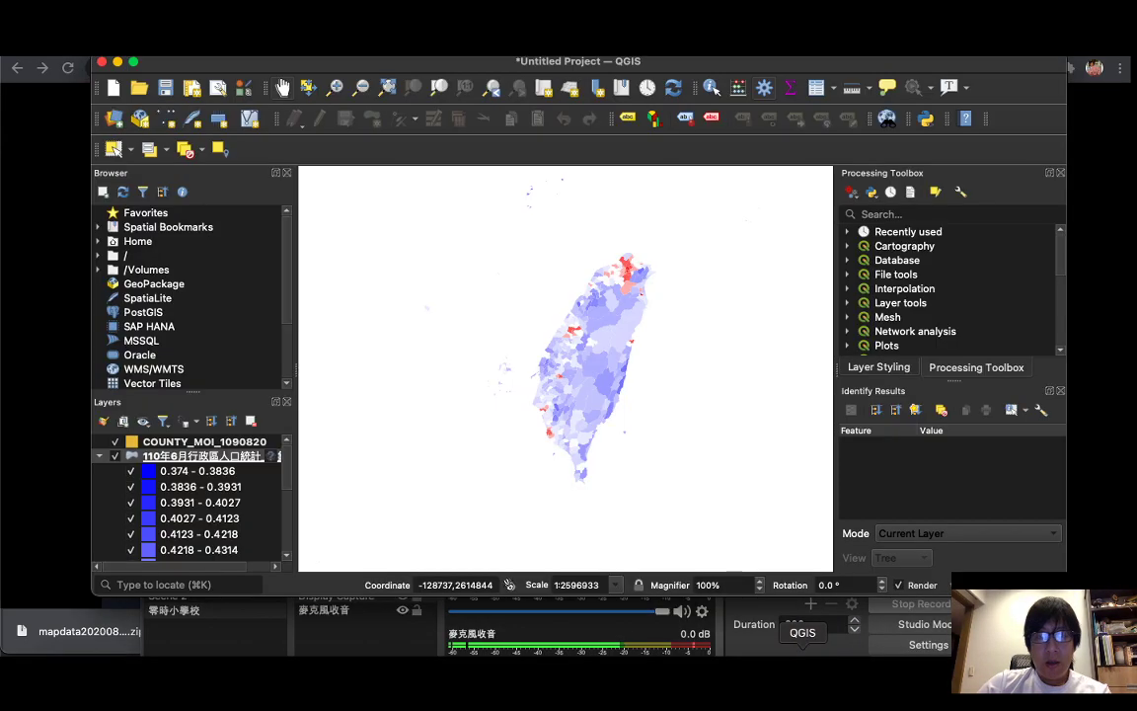
left_click(209, 442)
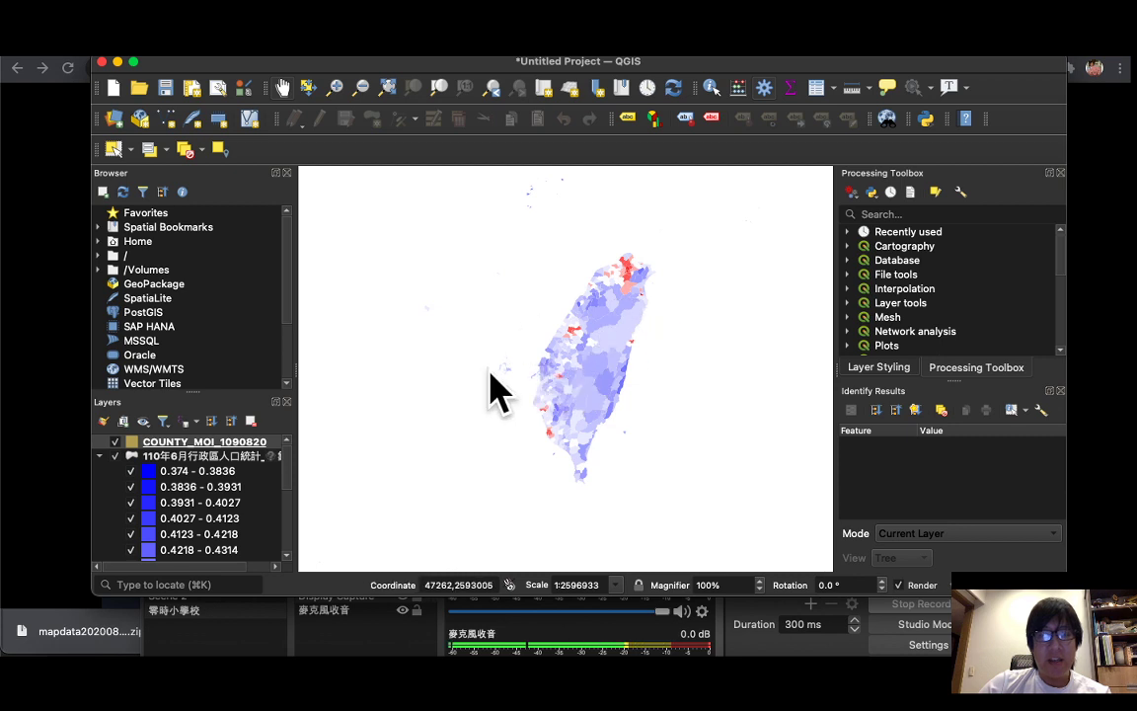
left_click(247, 456)
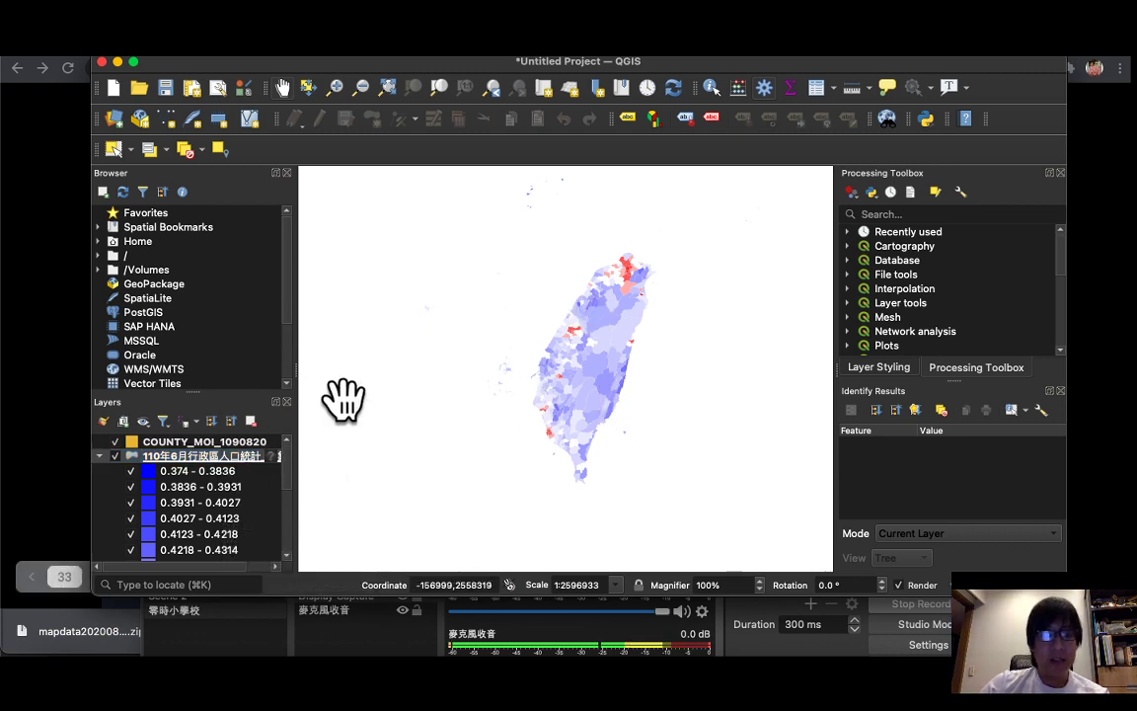
left_click(176, 456)
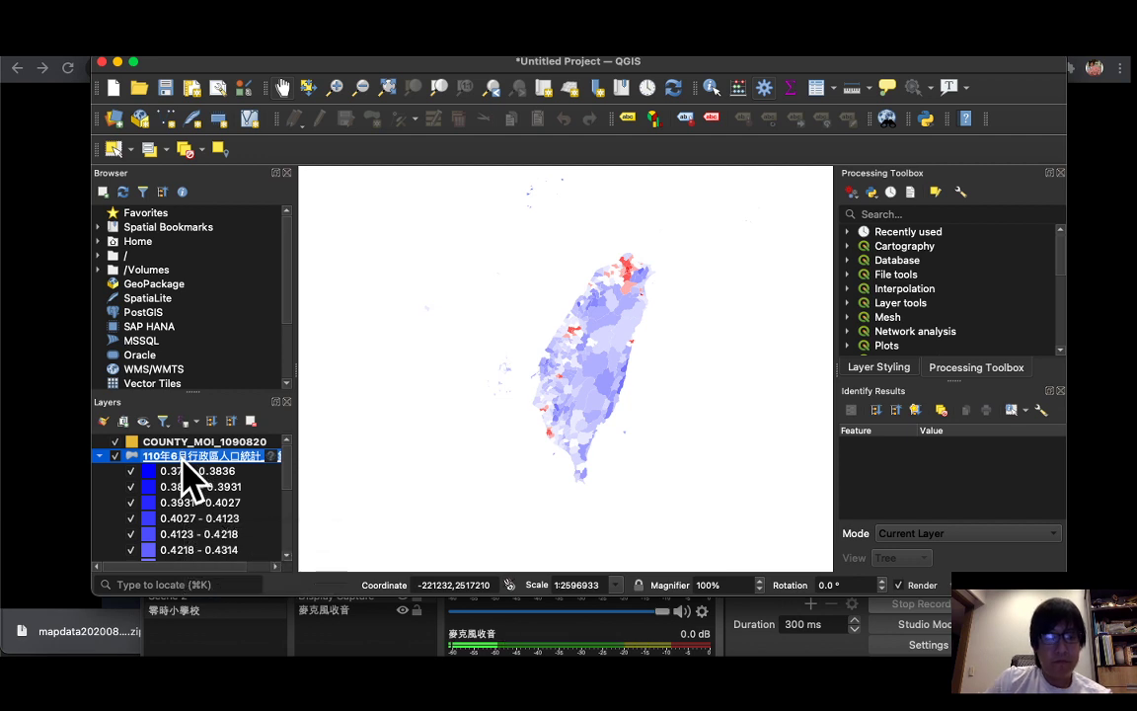
right_click(184, 461)
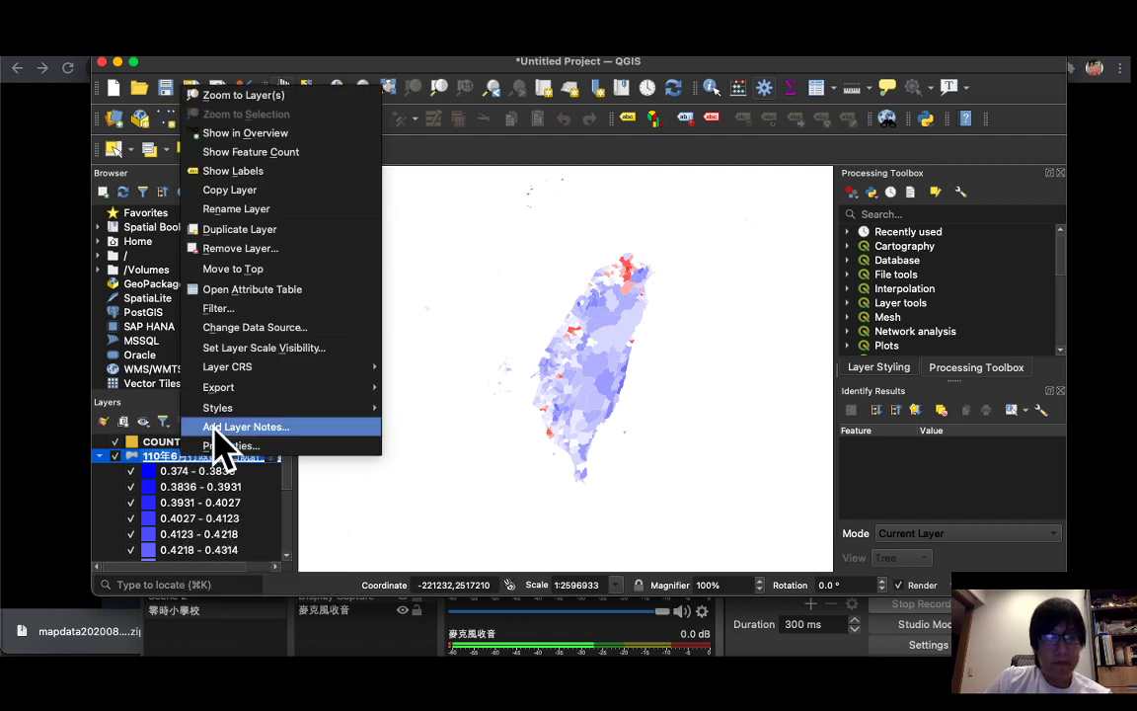
mouse_move(233, 369)
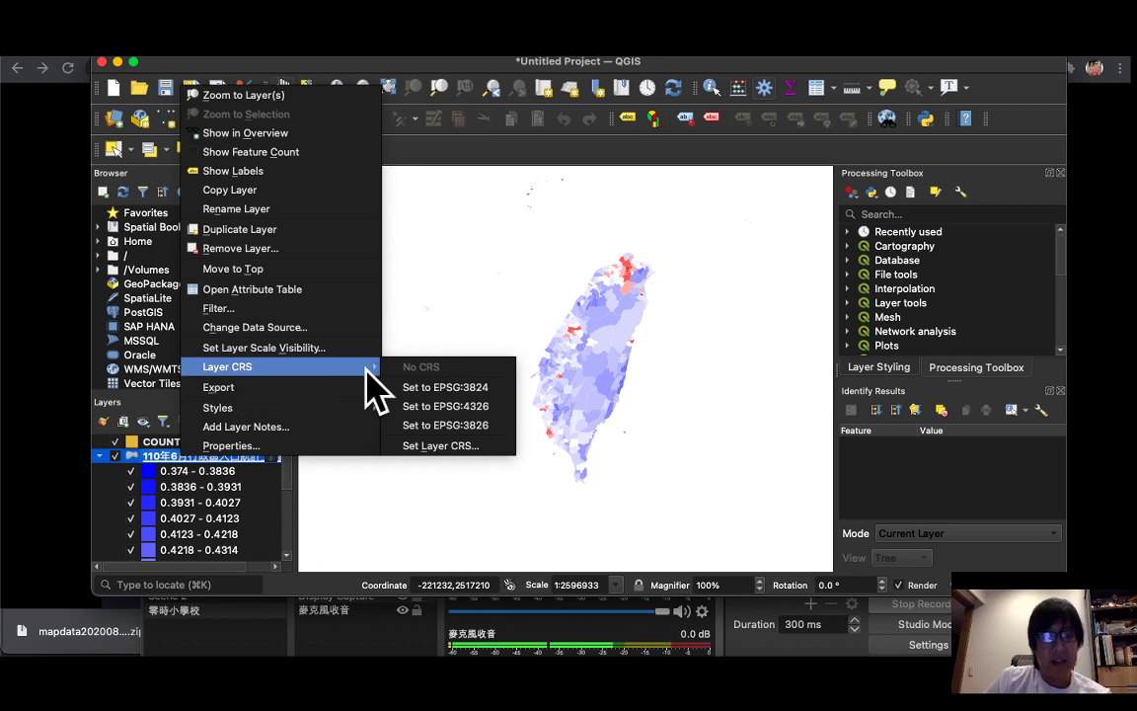
left_click(446, 459)
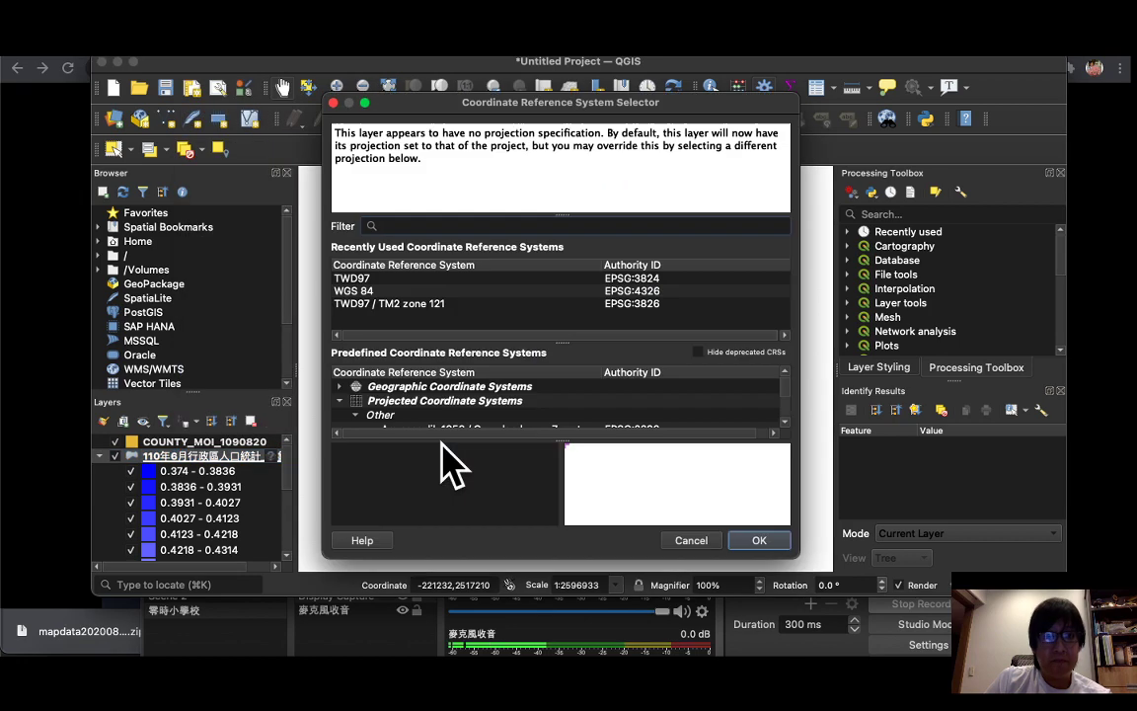
left_click(431, 227)
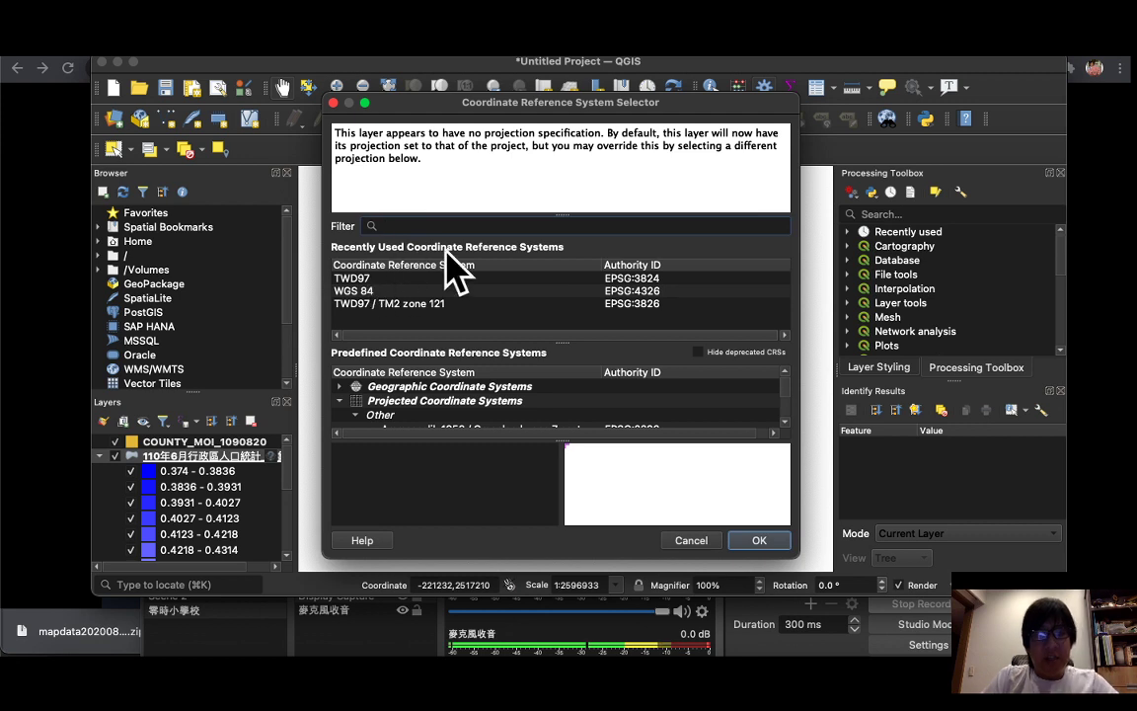
type("twd97")
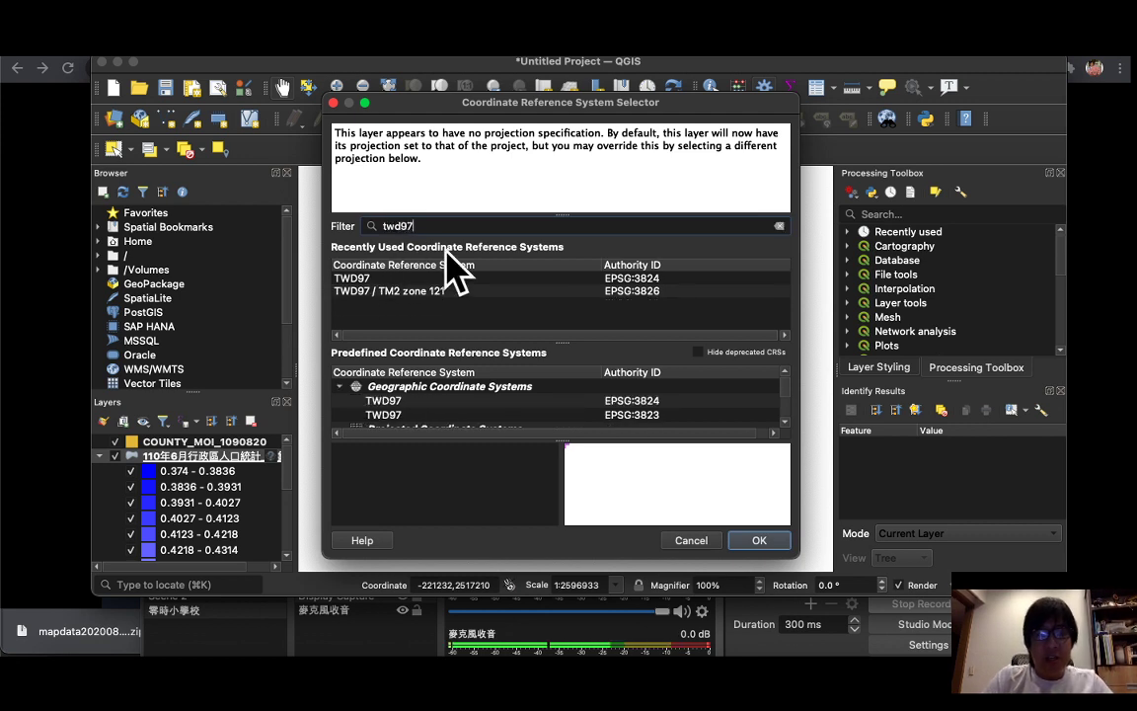
key("BackSpace")
key("BackSpace")
key("BackSpace")
key("BackSpace")
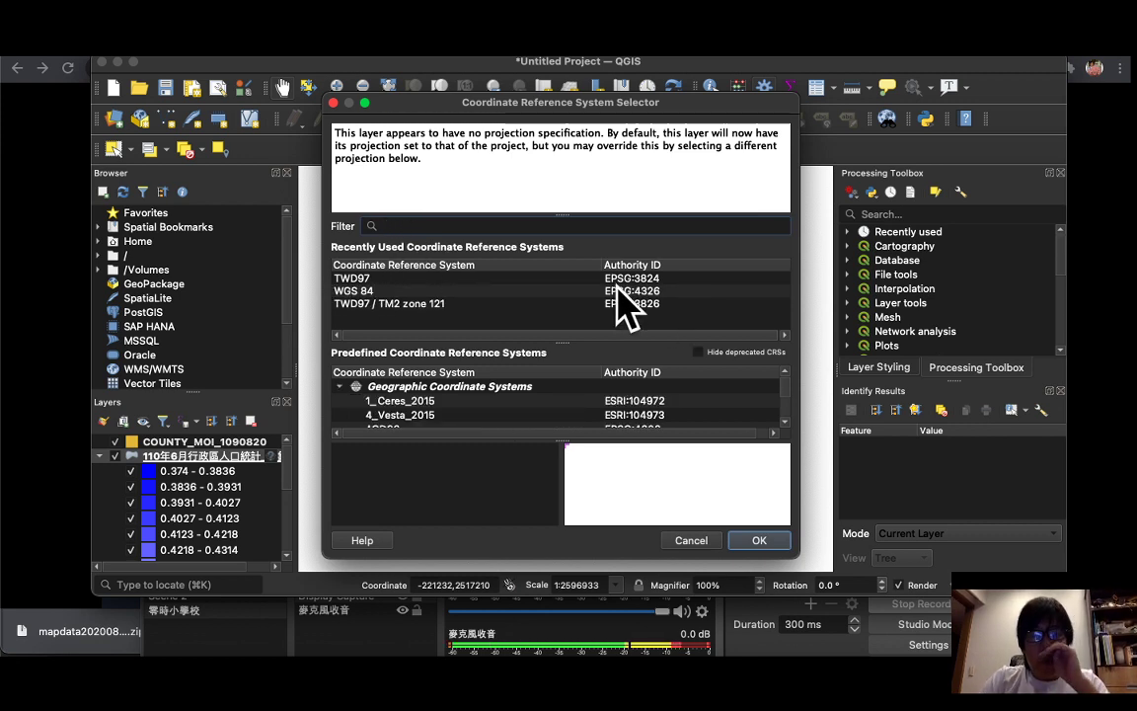
Switch to the Google Slides presentation and compare the EPSG codes on the longitude/latitude and TWD97 slides.
key("super+Tab")
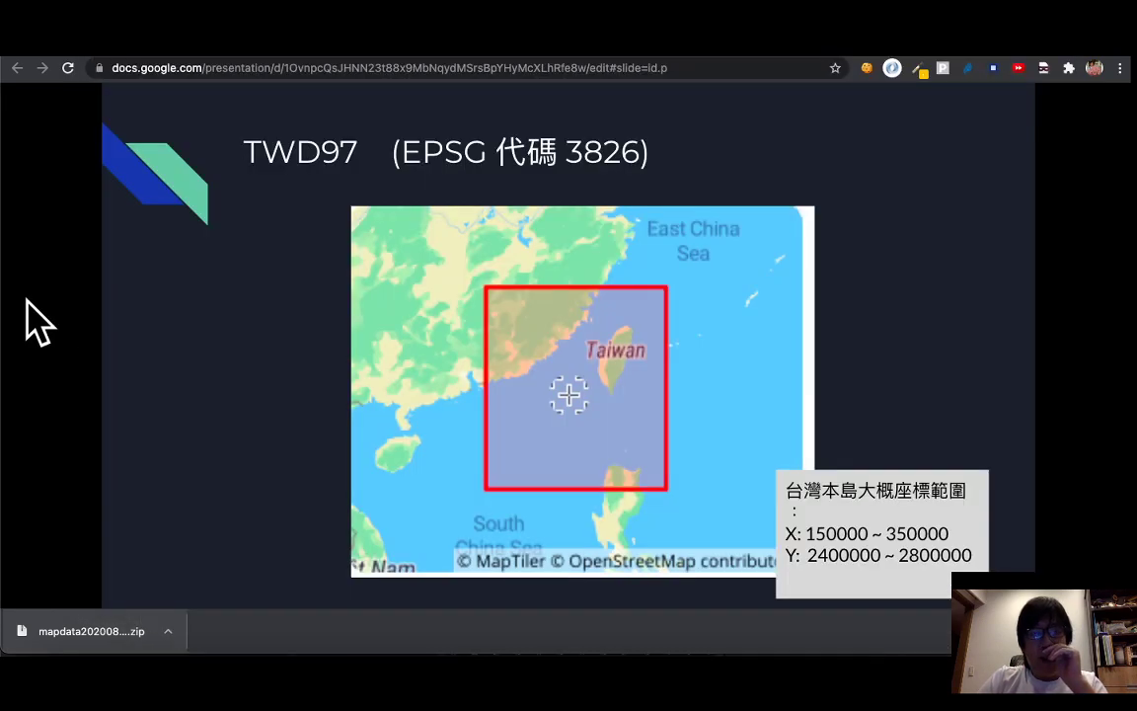
key("Left")
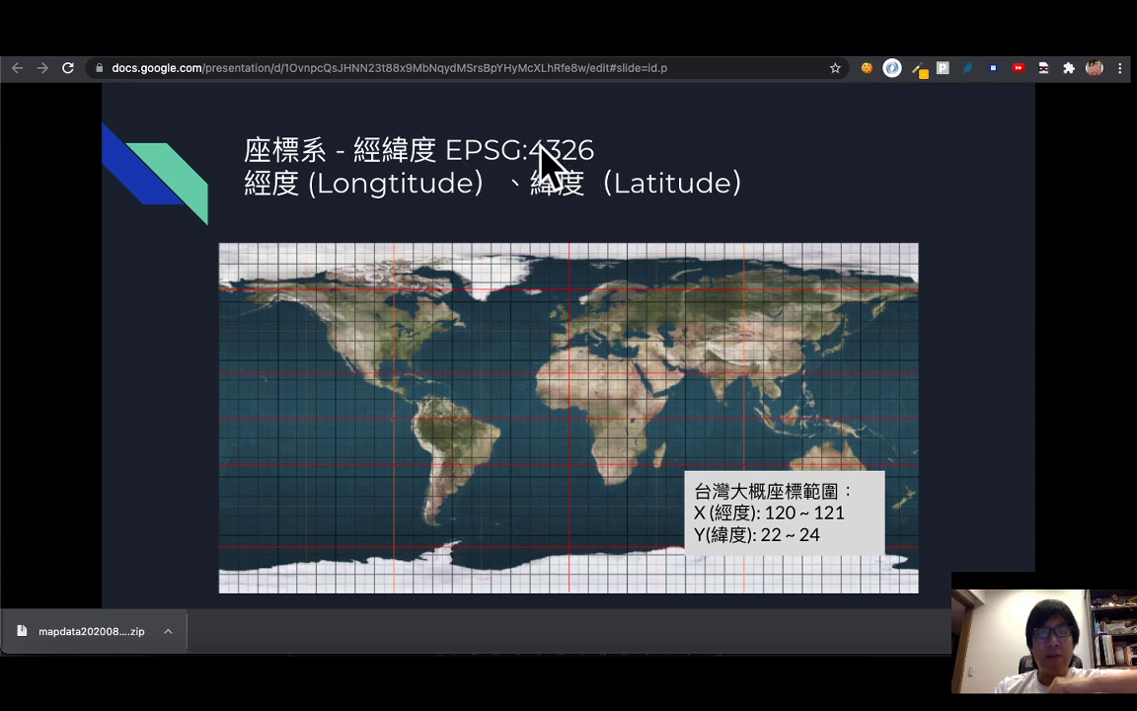
left_click(581, 200)
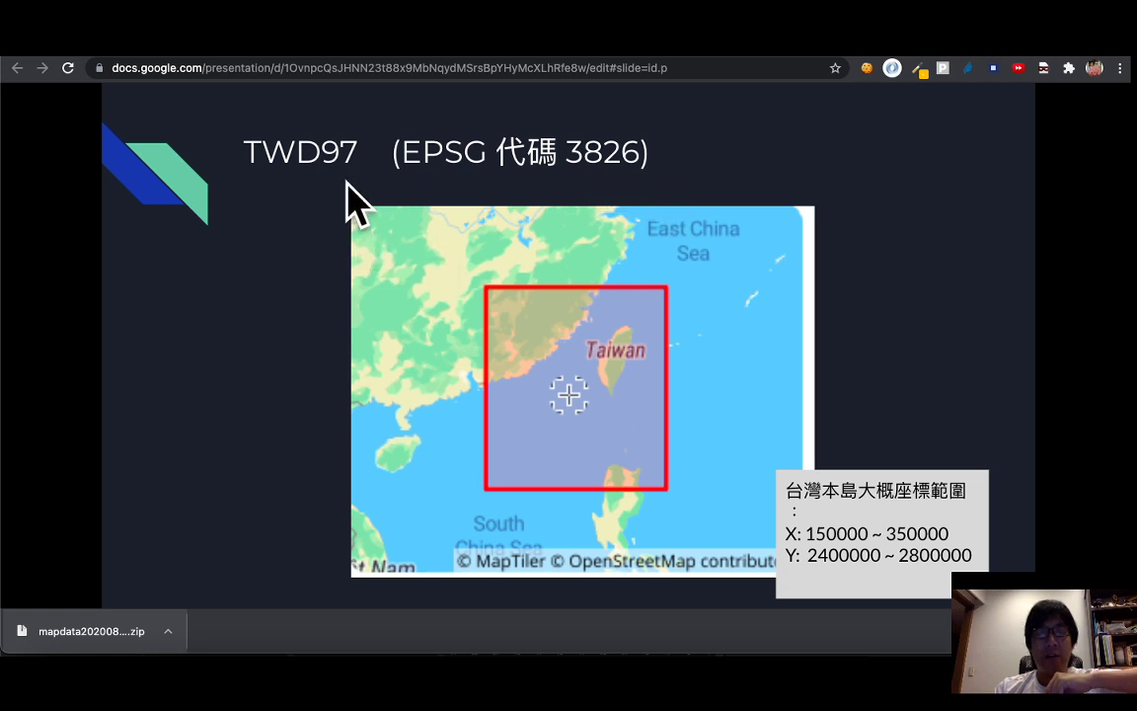
key("Left")
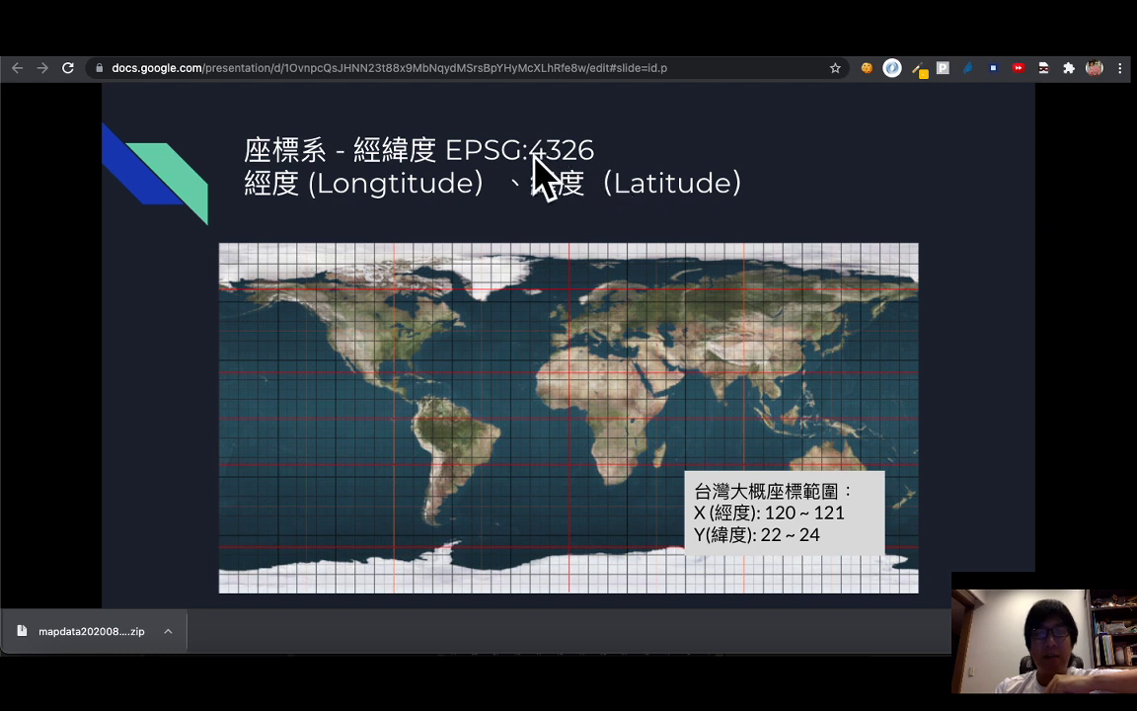
key("Right")
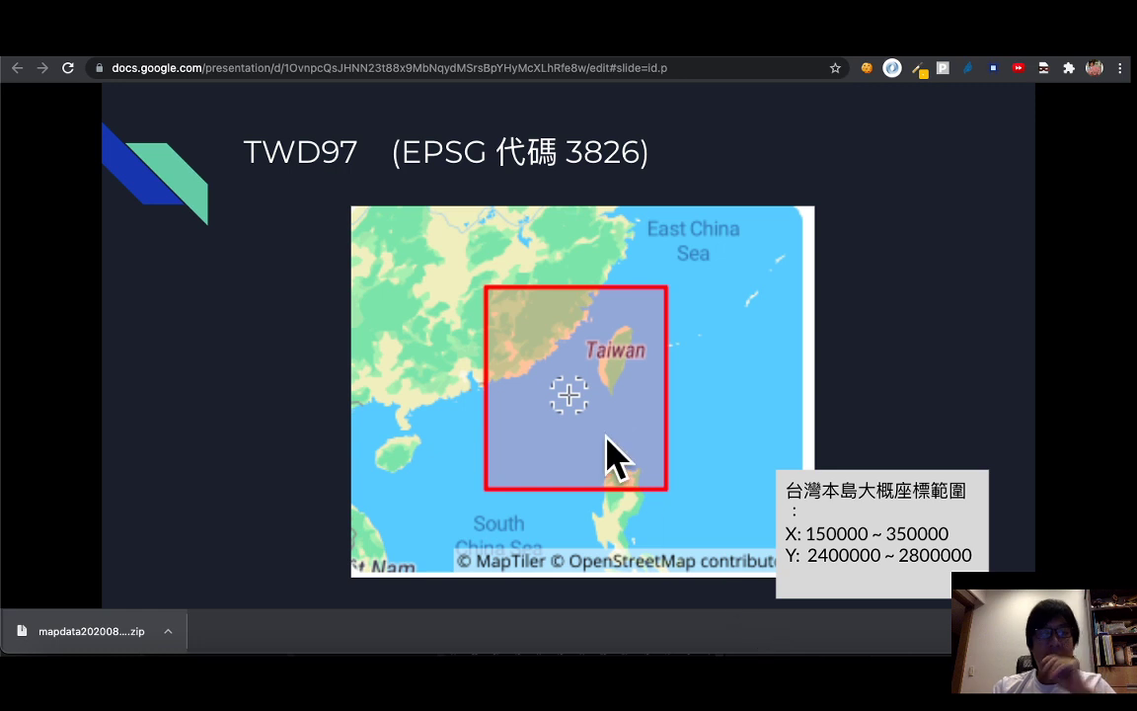
Switch back to QGIS and set the township population layer's CRS to TWD97 / TM2 zone 121 (EPSG:3826).
left_click(802, 660)
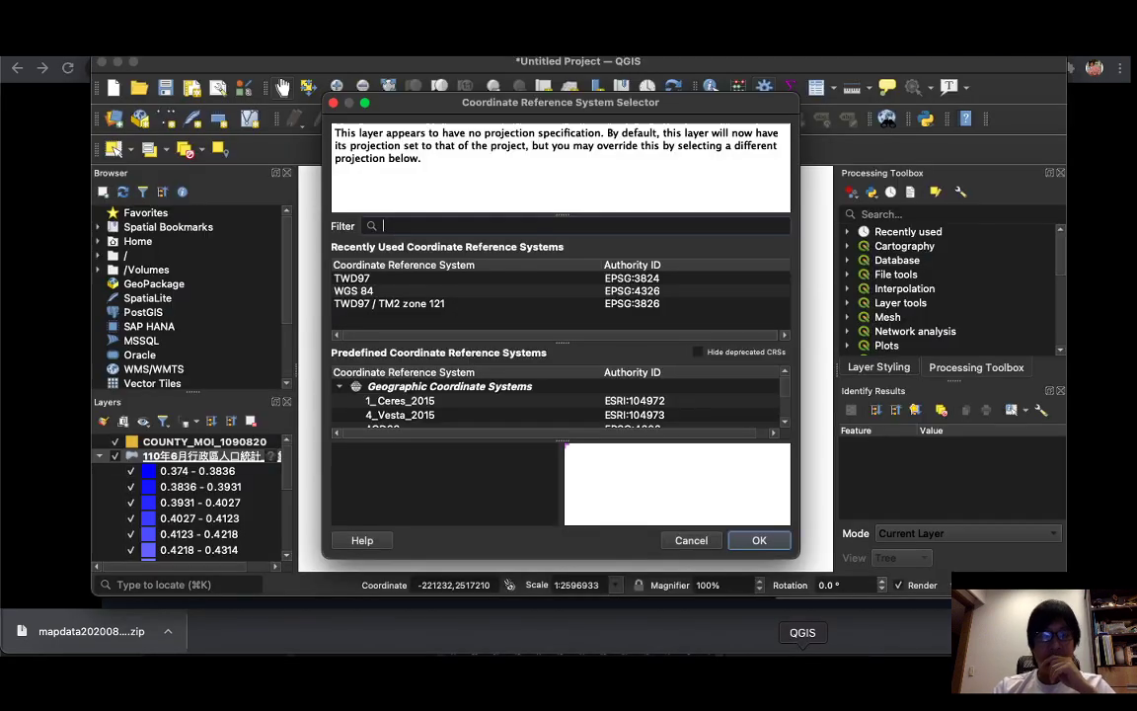
type("3826")
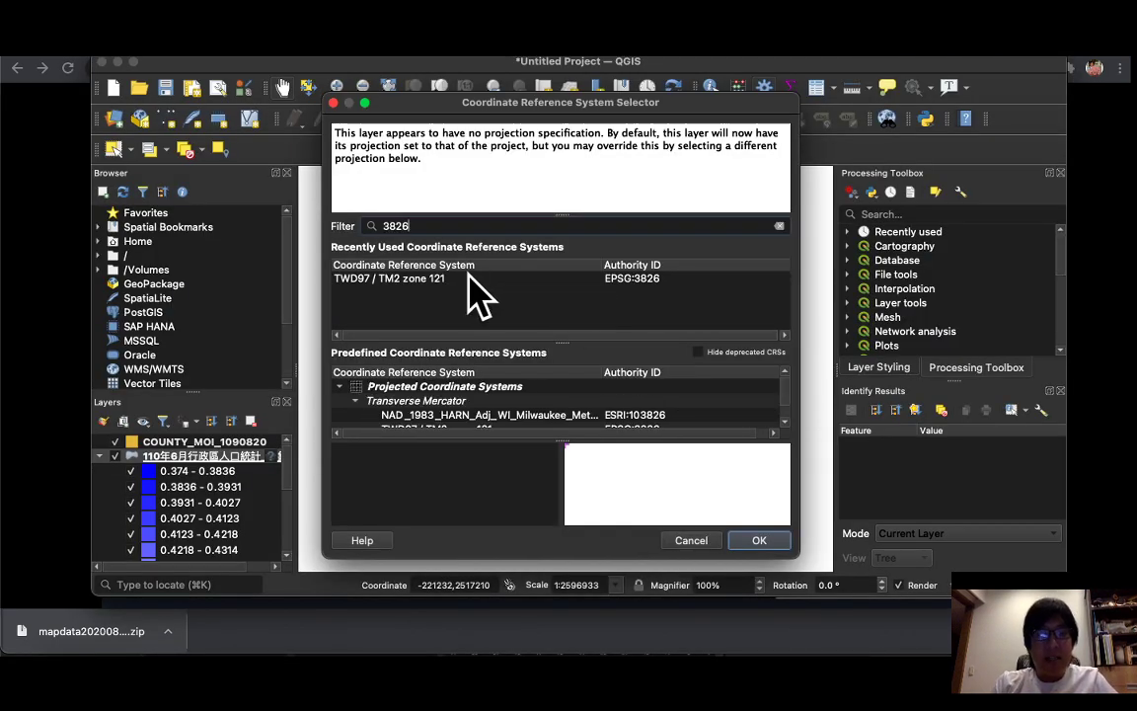
double_click(394, 278)
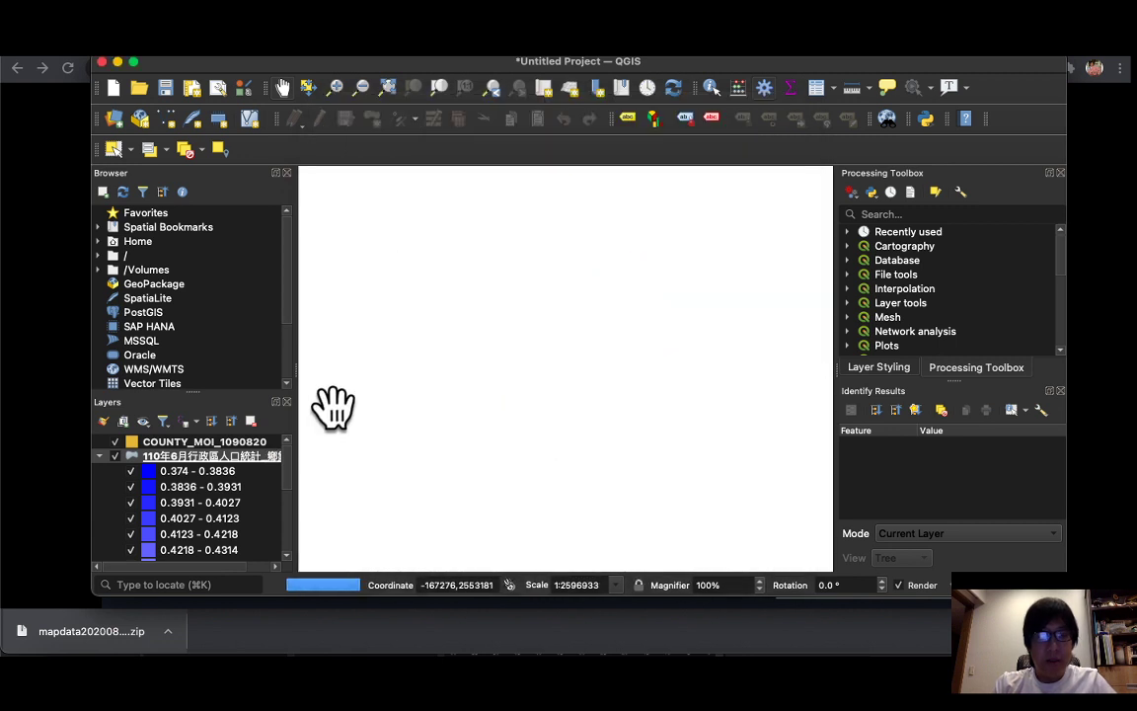
Set the COUNTY_MOI_1090820 layer's CRS to WGS 84 (EPSG:4326).
left_click(259, 457)
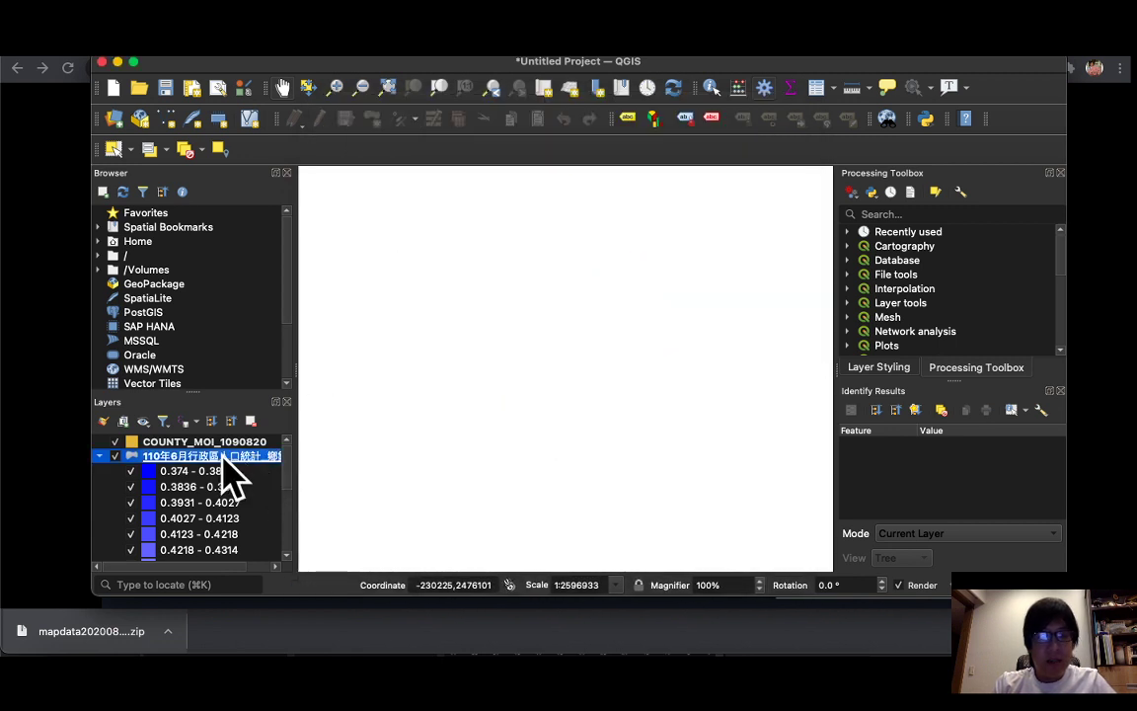
left_click(229, 445)
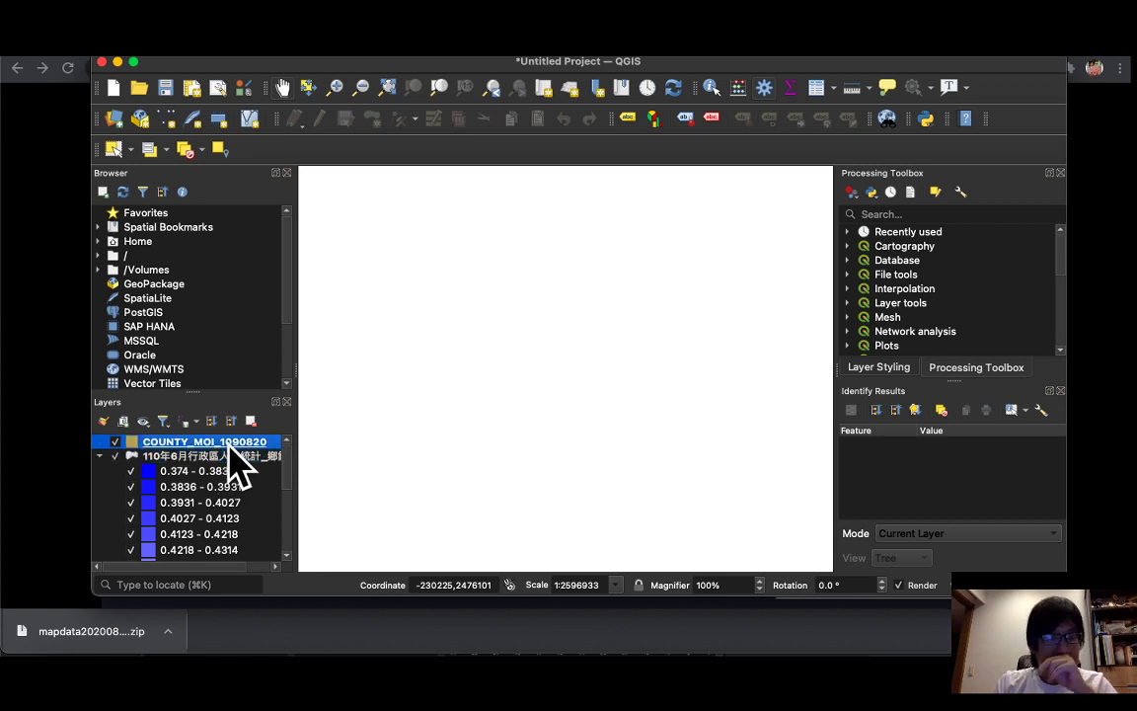
right_click(230, 446)
mouse_move(345, 360)
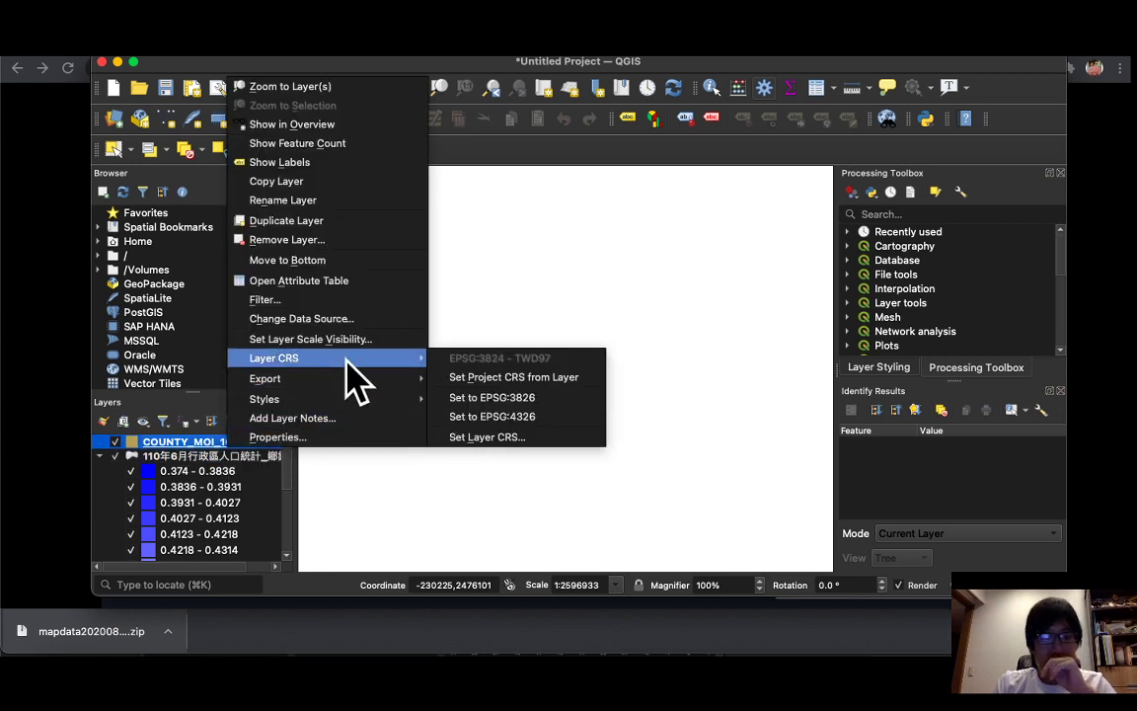
left_click(484, 437)
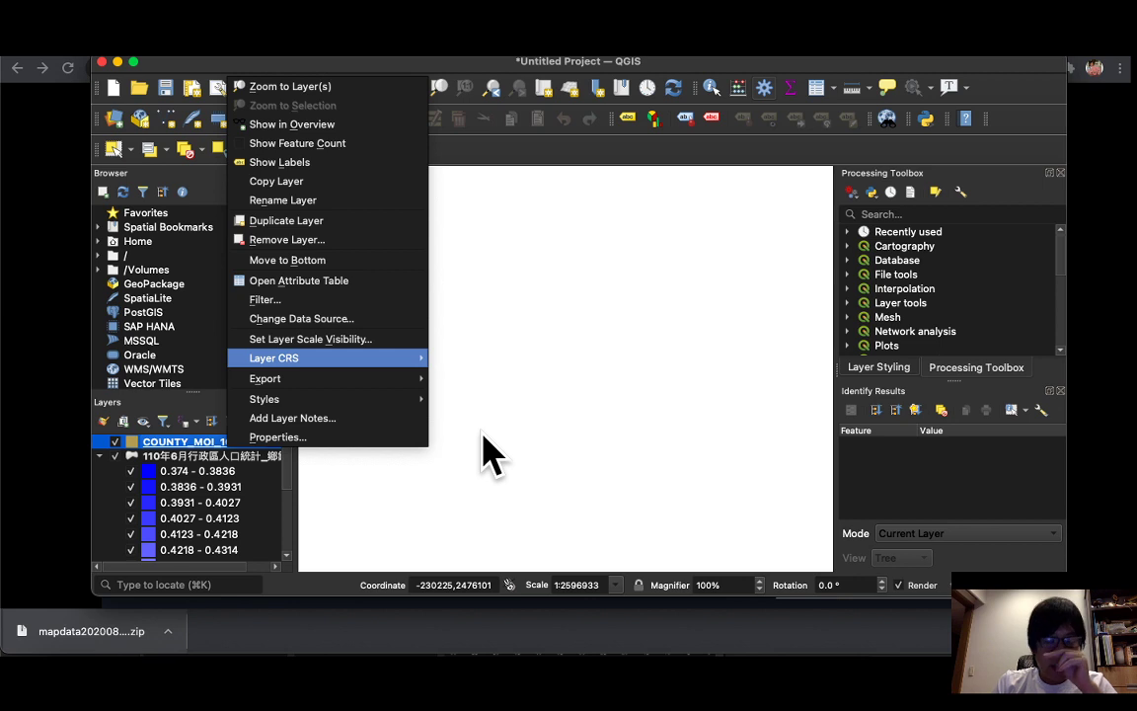
type("4326")
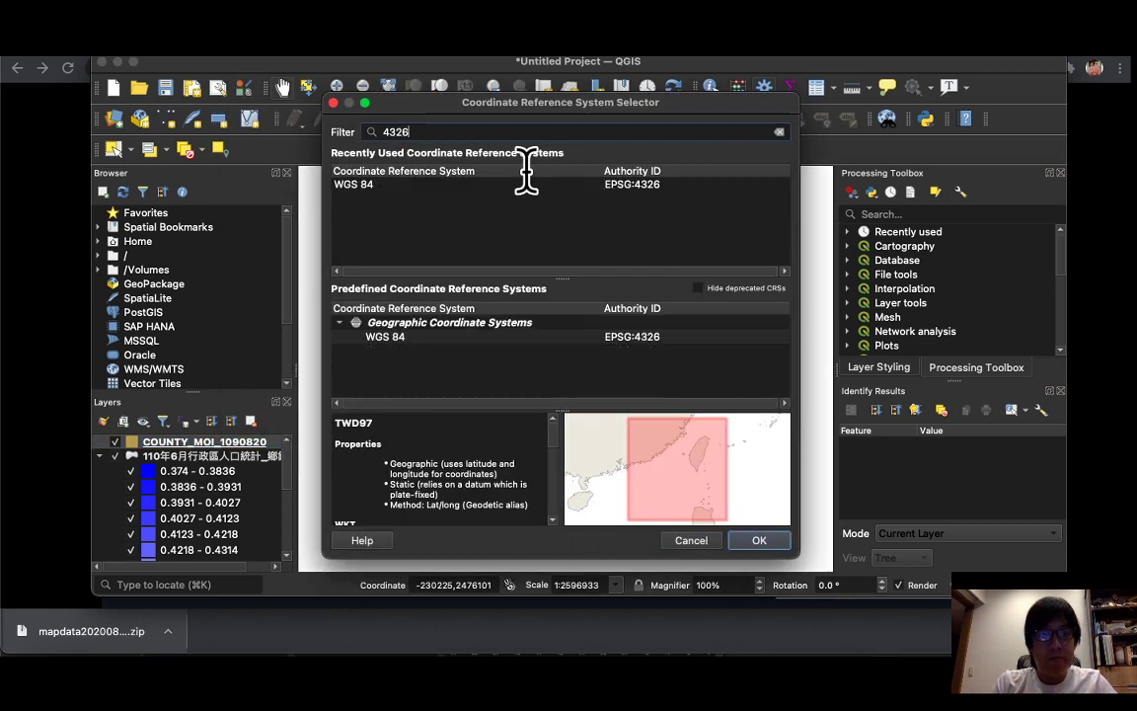
left_click(360, 184)
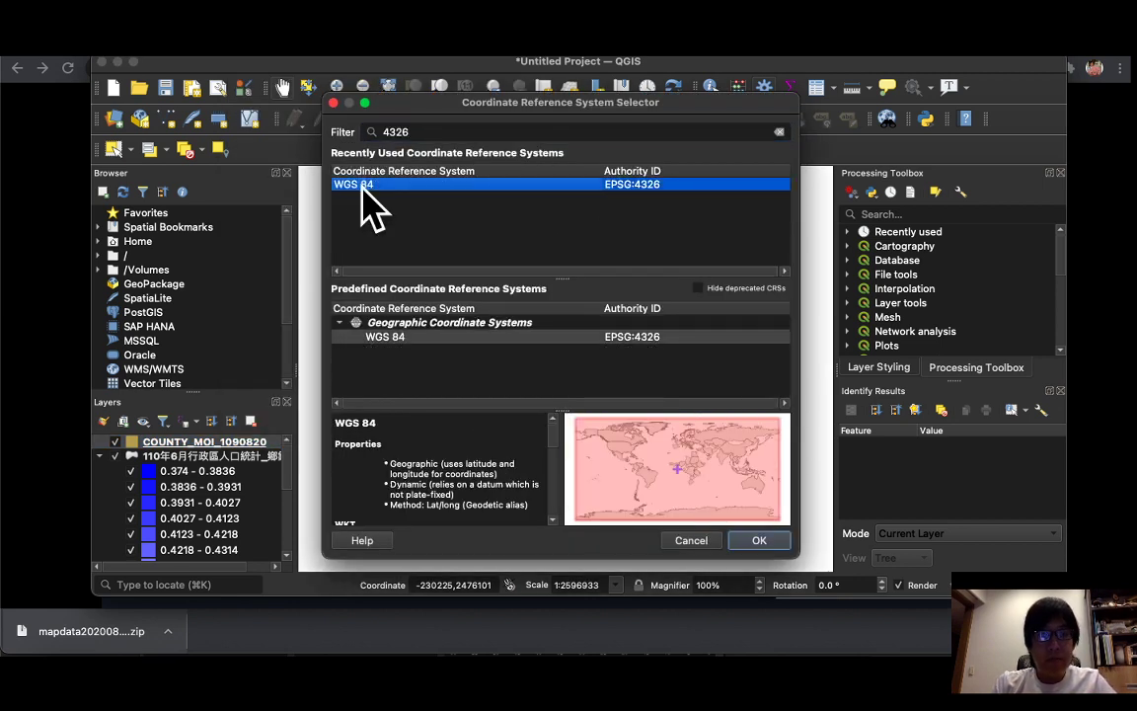
left_click(759, 541)
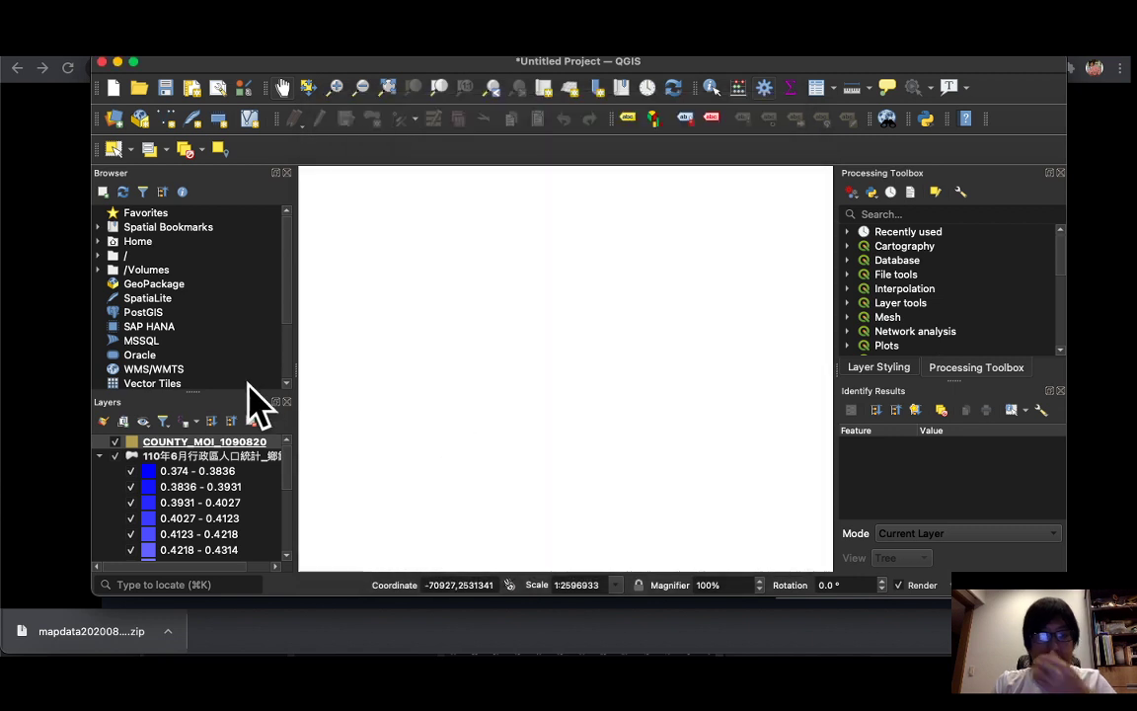
Zoom to the COUNTY_MOI_1090820 layer's extent and toggle its visibility to check its alignment with the township layer.
right_click(196, 441)
left_click(306, 82)
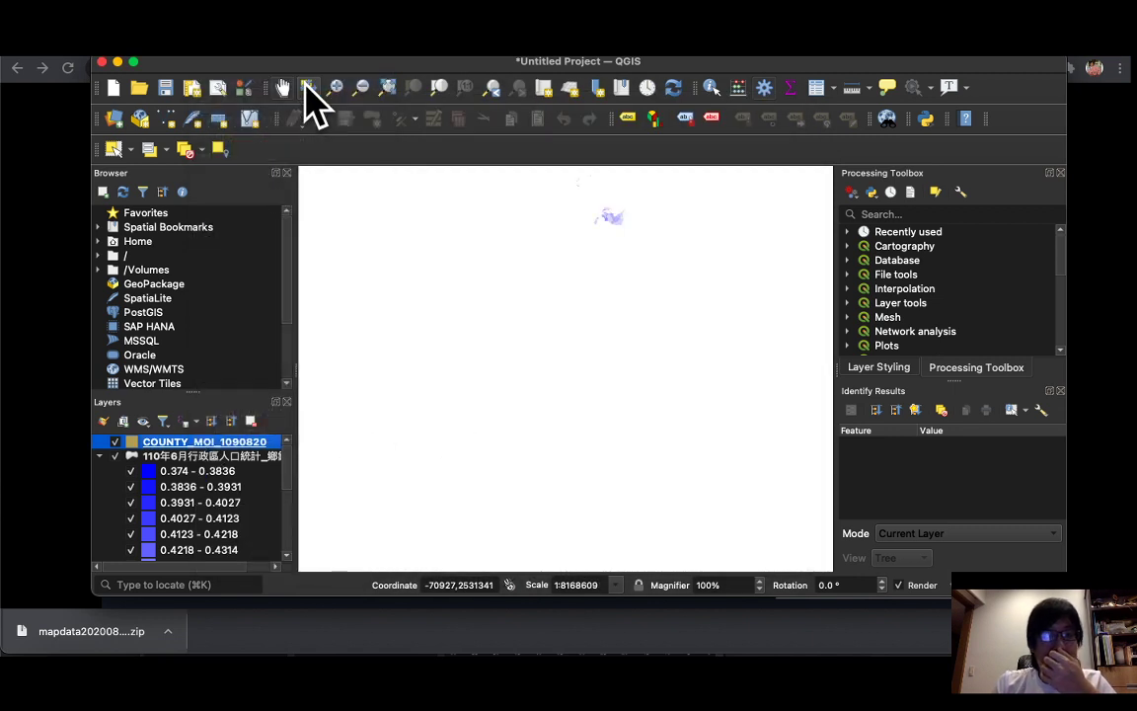
left_click(115, 442)
left_click(116, 443)
left_click(116, 442)
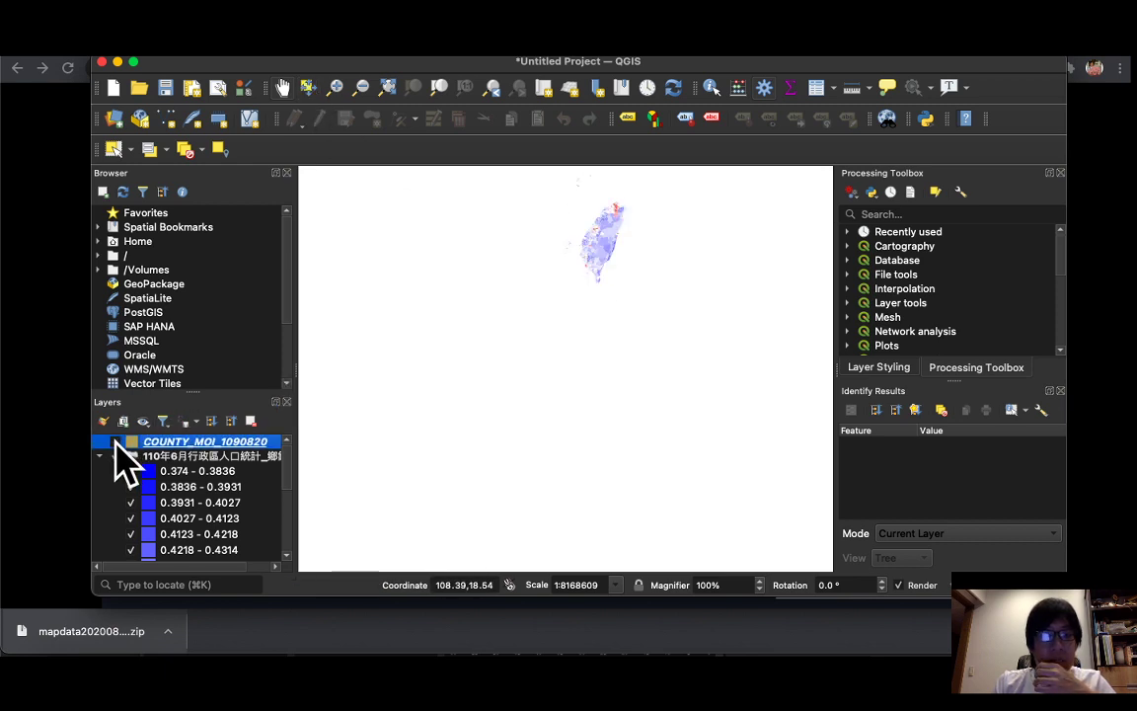
left_click(115, 442)
left_click(116, 443)
left_click(115, 442)
left_click(116, 443)
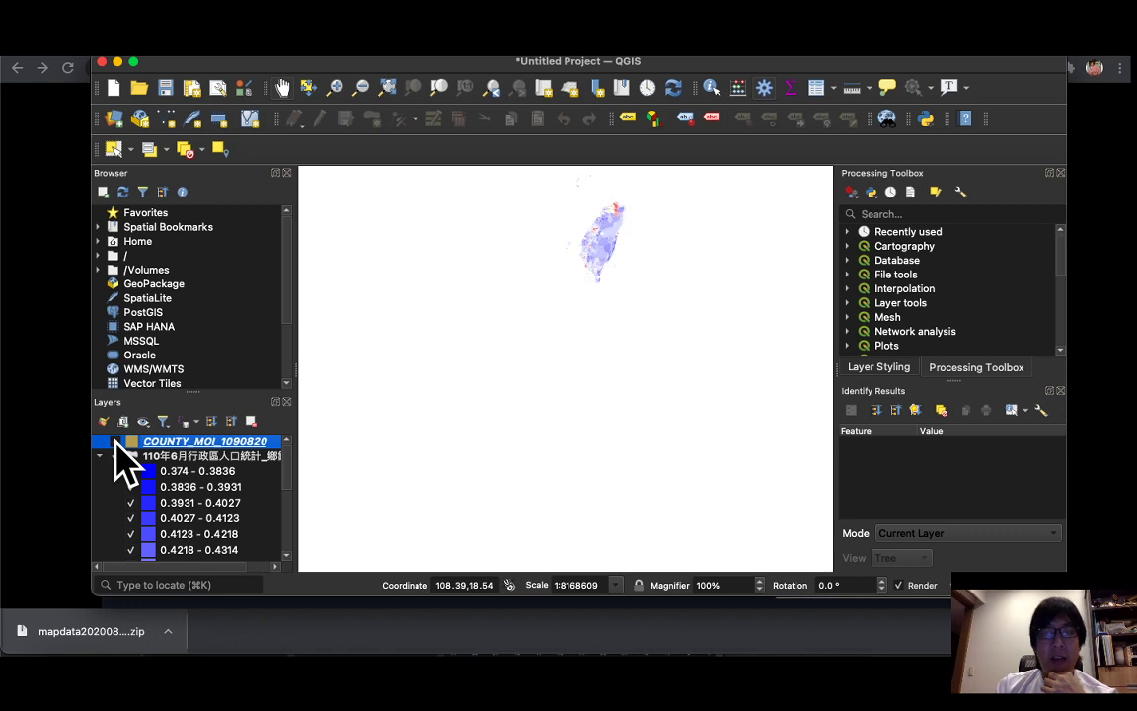
left_click(115, 442)
left_click(116, 442)
left_click(116, 442)
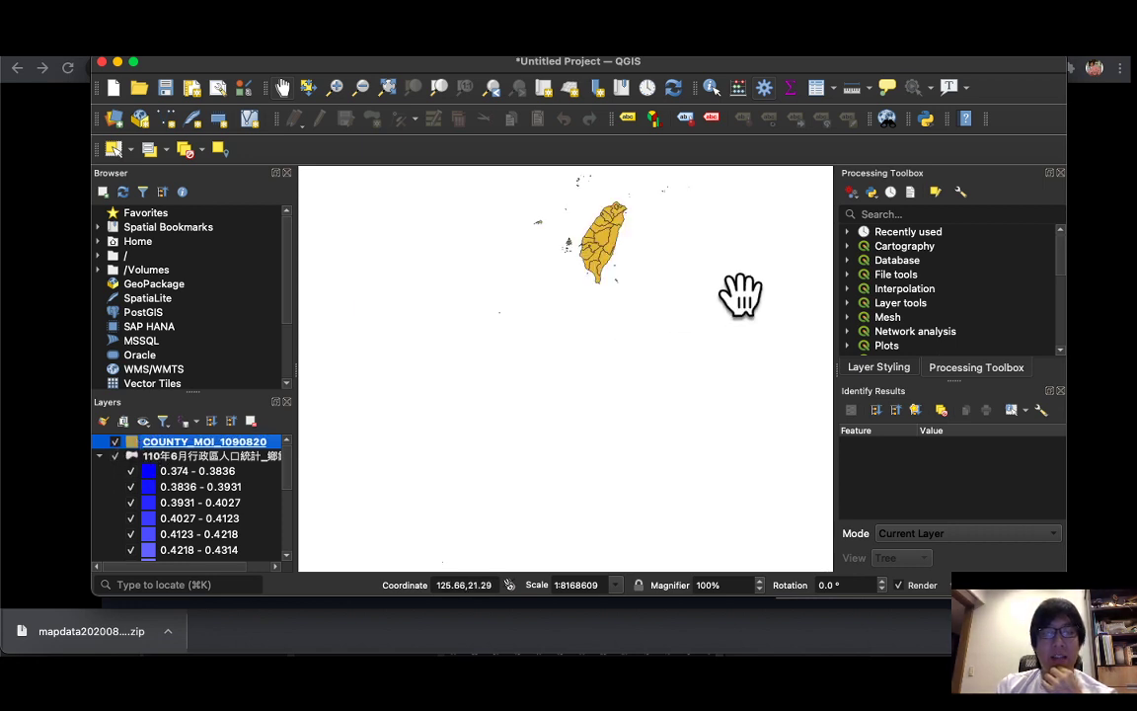
Recheck the overlap of the county and township layers on Taiwan's main island up close, leaving the county layer visible.
scroll(656, 258, "up", 3)
scroll(656, 258, "up", 3)
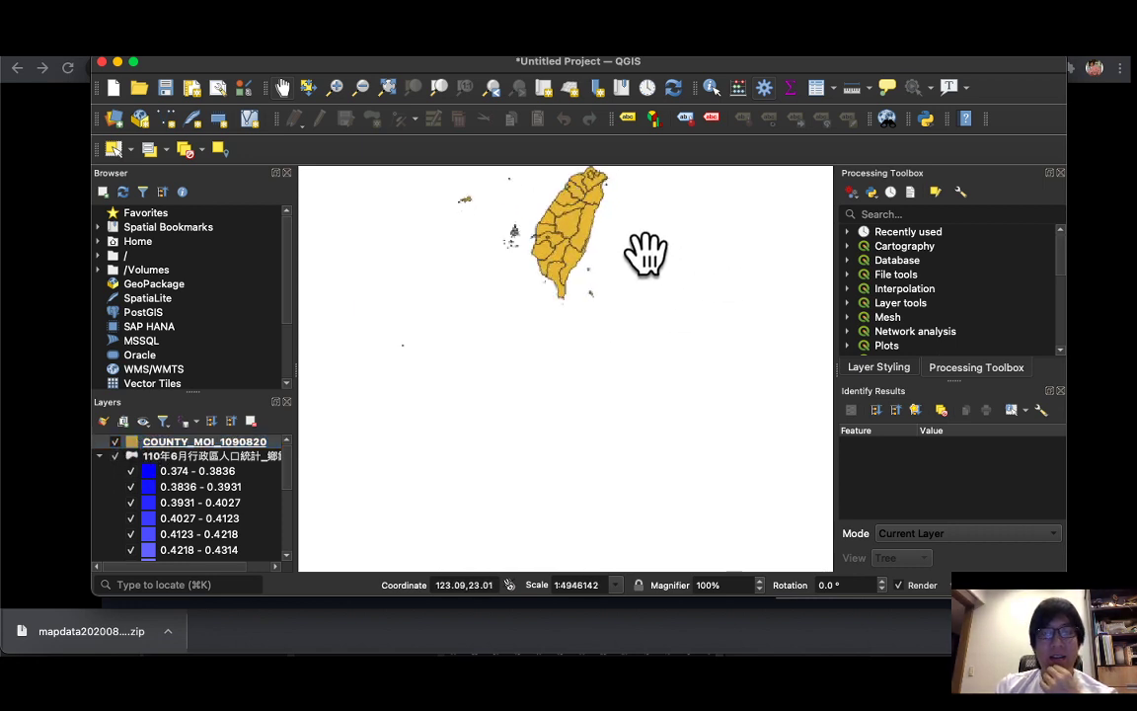
scroll(689, 372, "up", 3)
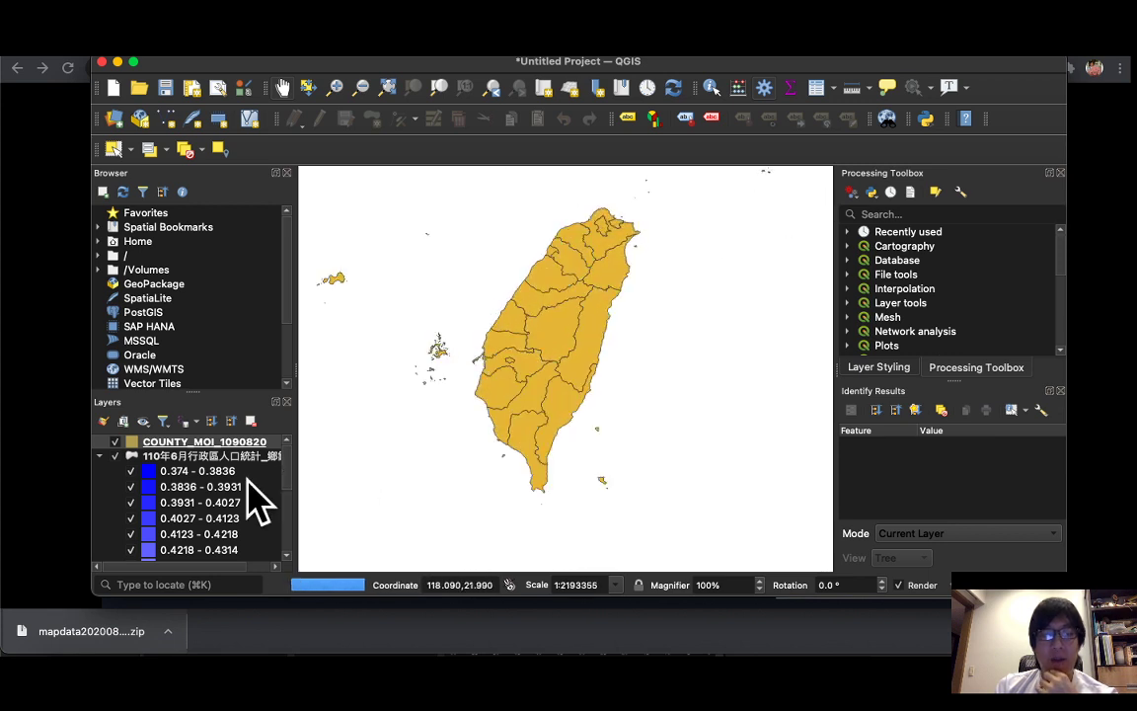
left_click(116, 441)
left_click(116, 441)
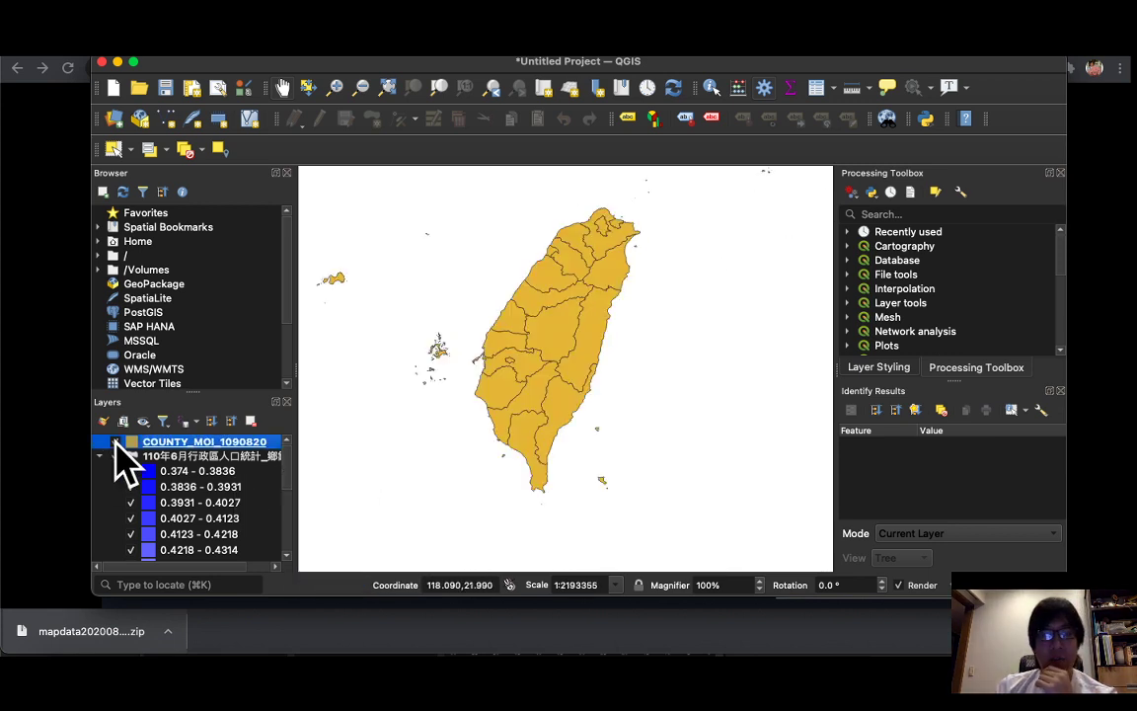
left_click(116, 441)
left_click(116, 442)
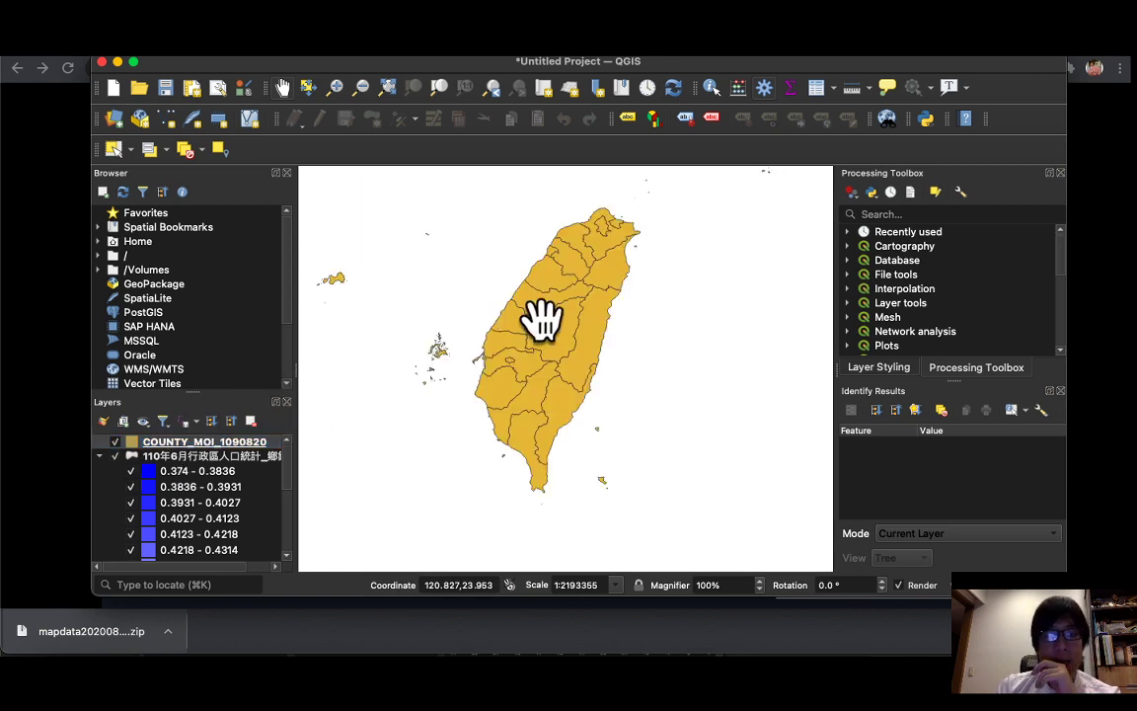
Make the Simple Fill color of the COUNTY_MOI_1090820 layer transparent so its boundaries overlay the township ratio map.
left_click(232, 444)
right_click(234, 444)
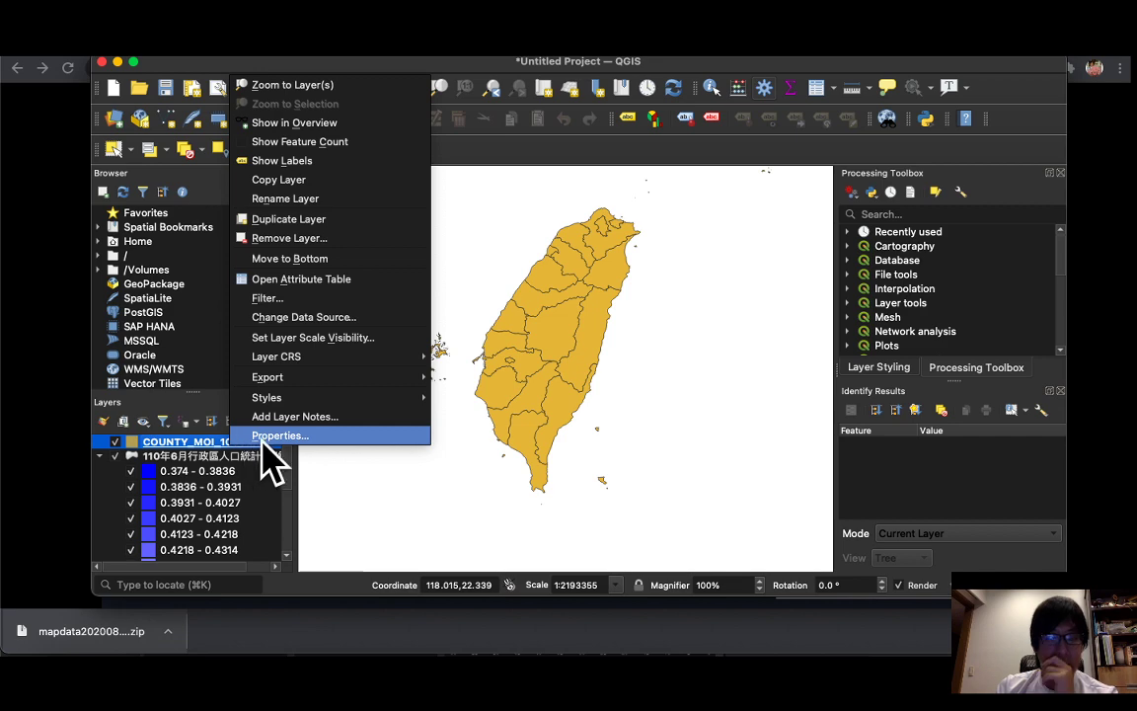
left_click(269, 435)
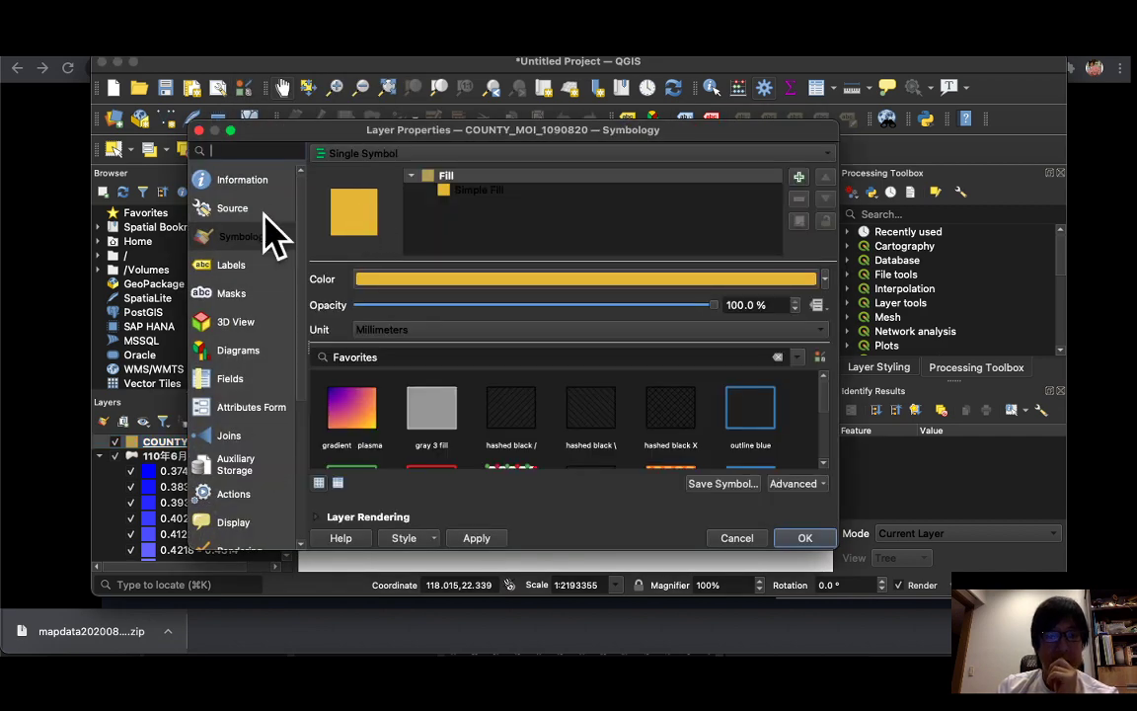
left_click(479, 191)
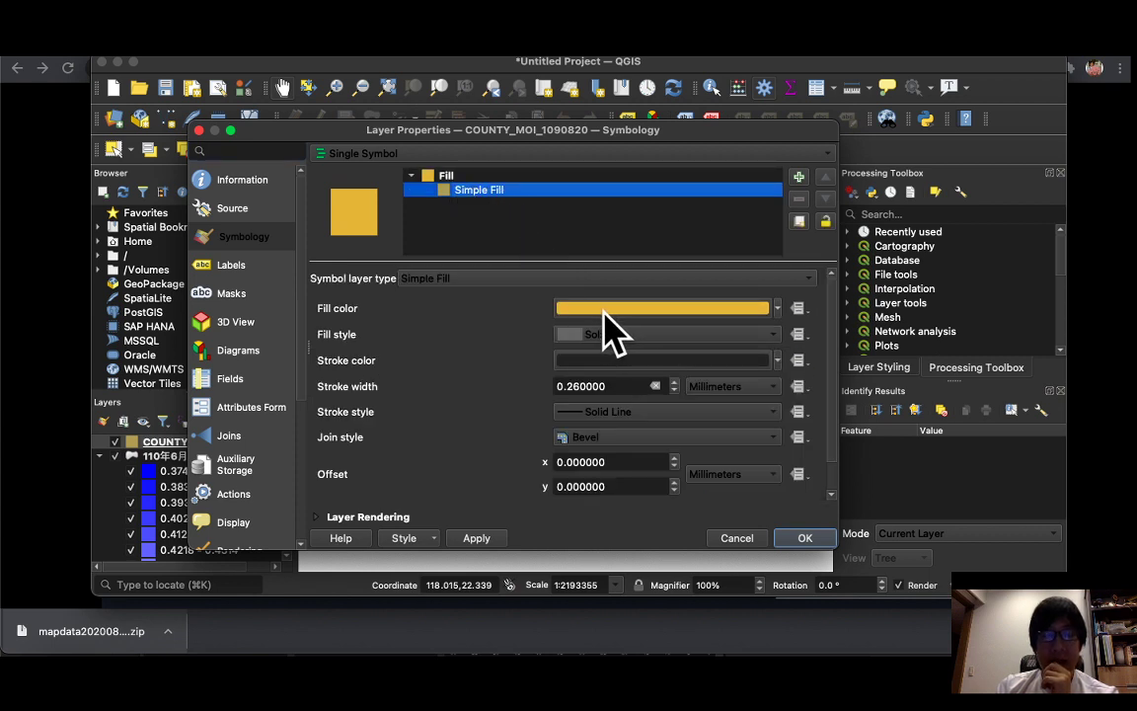
left_click(681, 302)
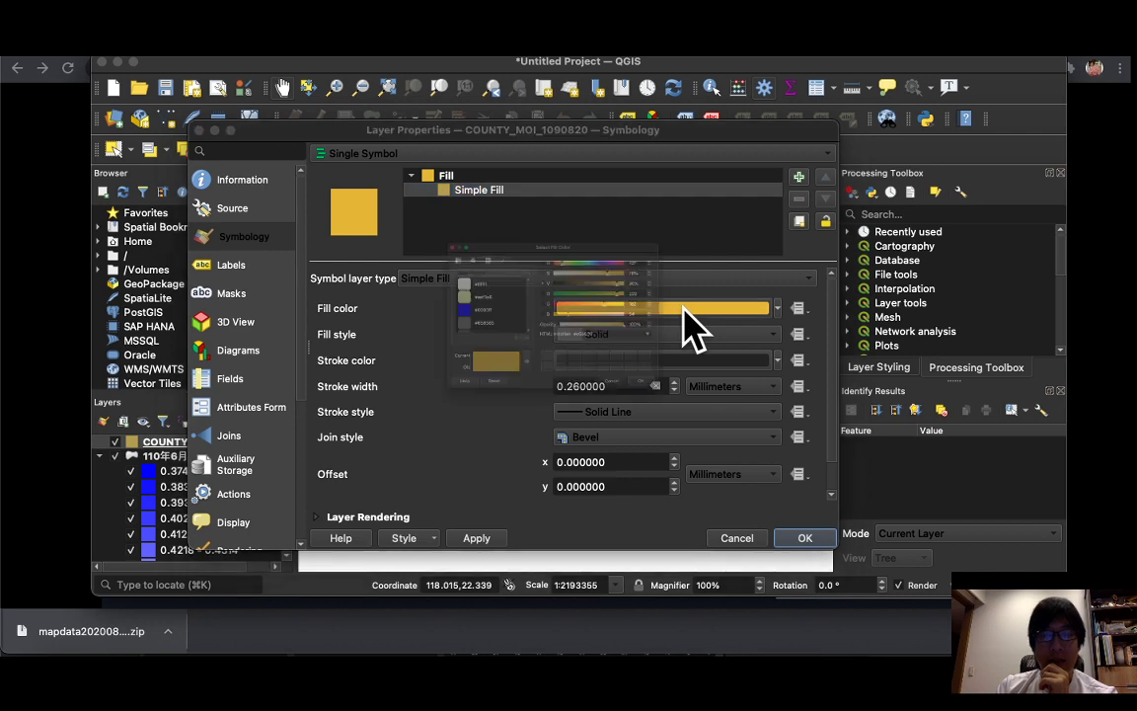
left_click(689, 467)
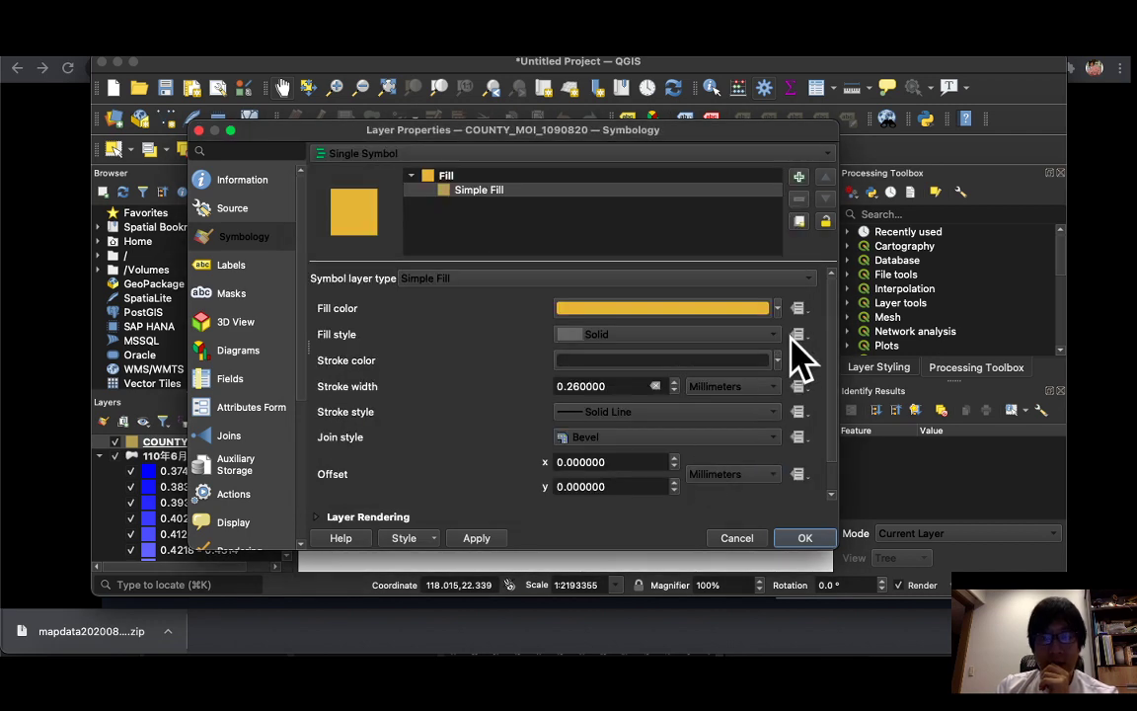
left_click(777, 309)
left_click(775, 309)
left_click(776, 310)
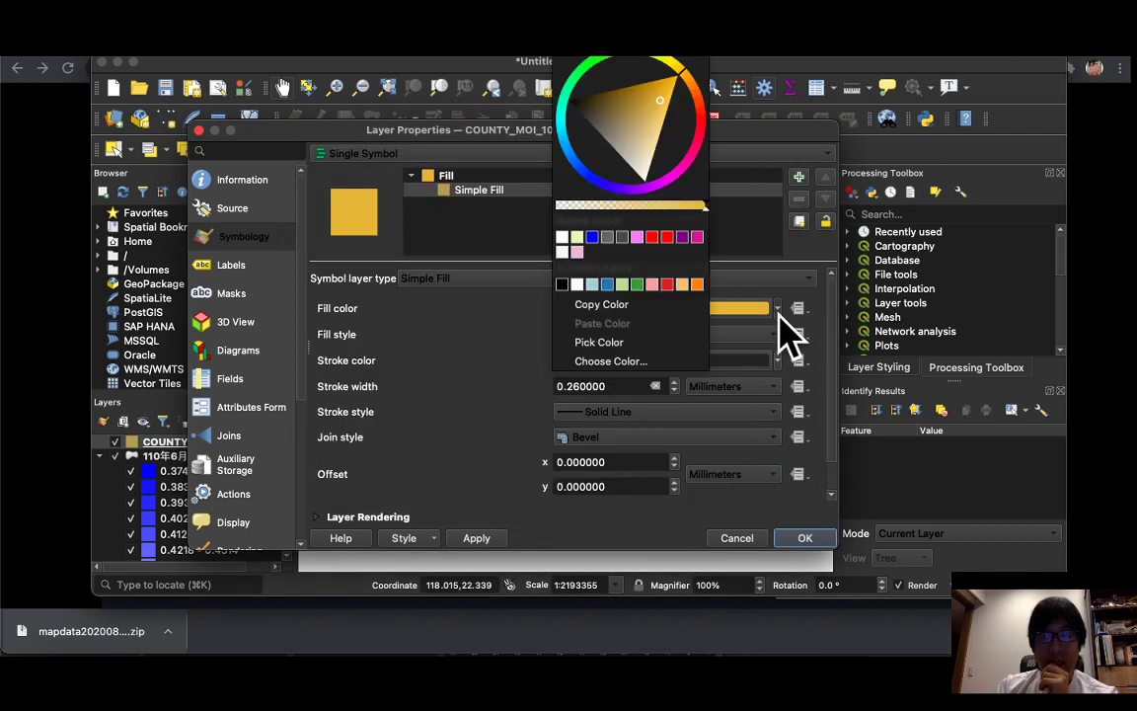
left_click(573, 64)
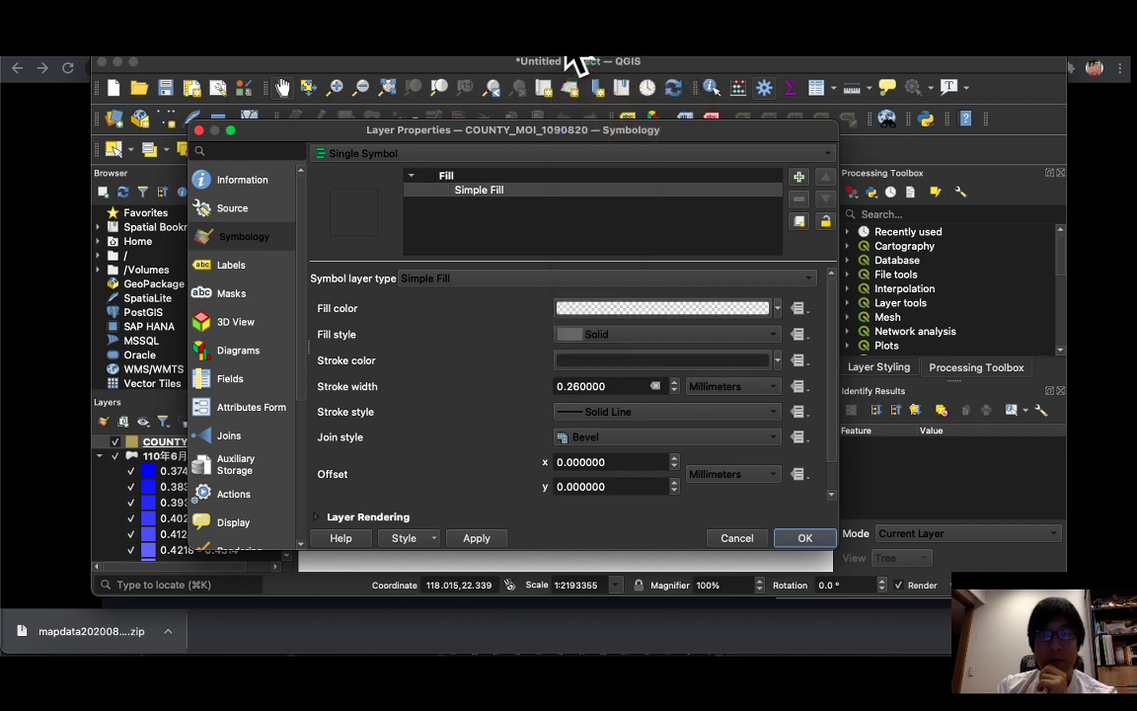
left_click(808, 538)
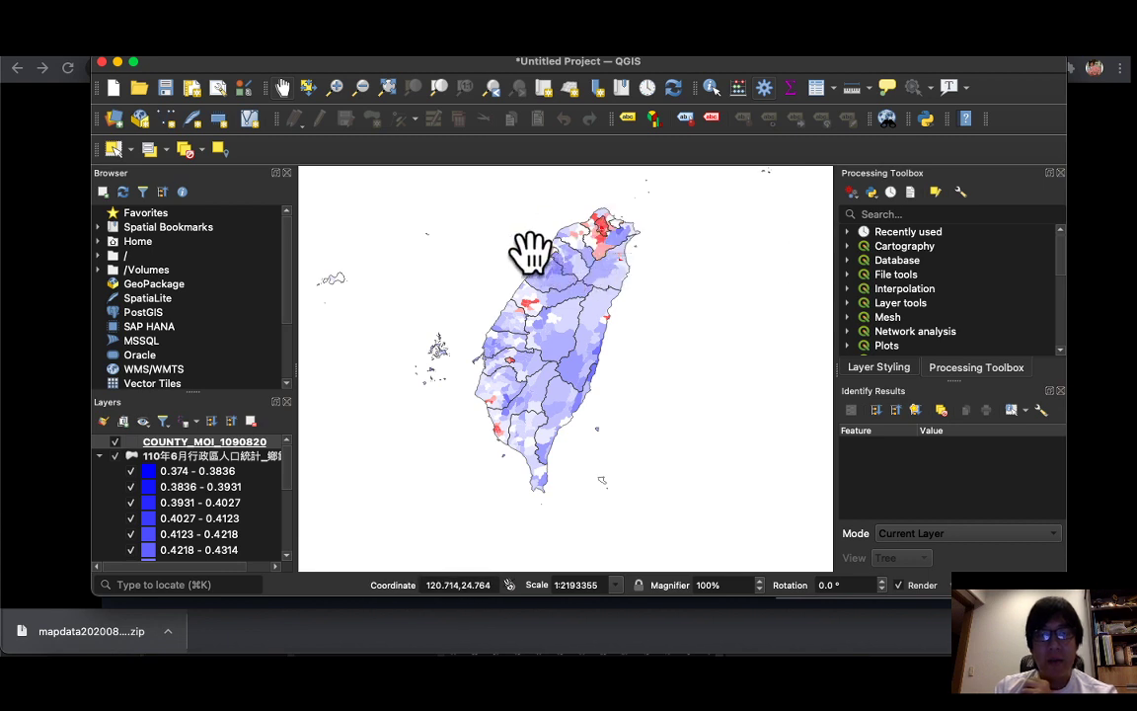
scroll(530, 254, "up", 2)
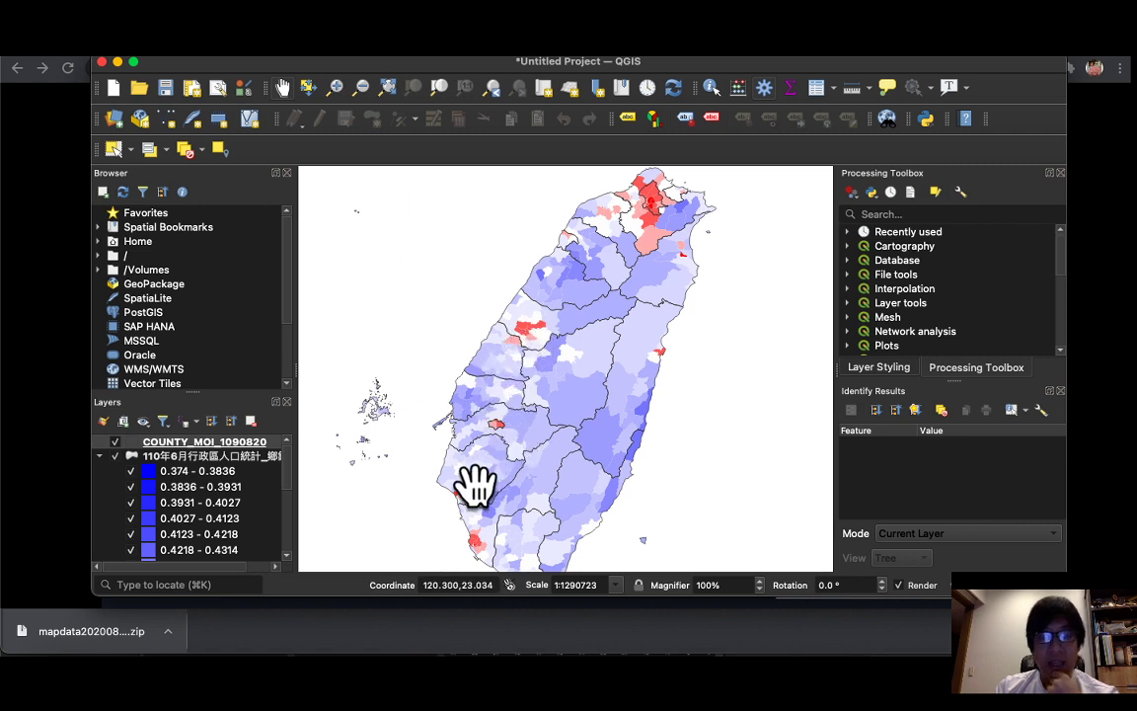
scroll(384, 456, "down", 2)
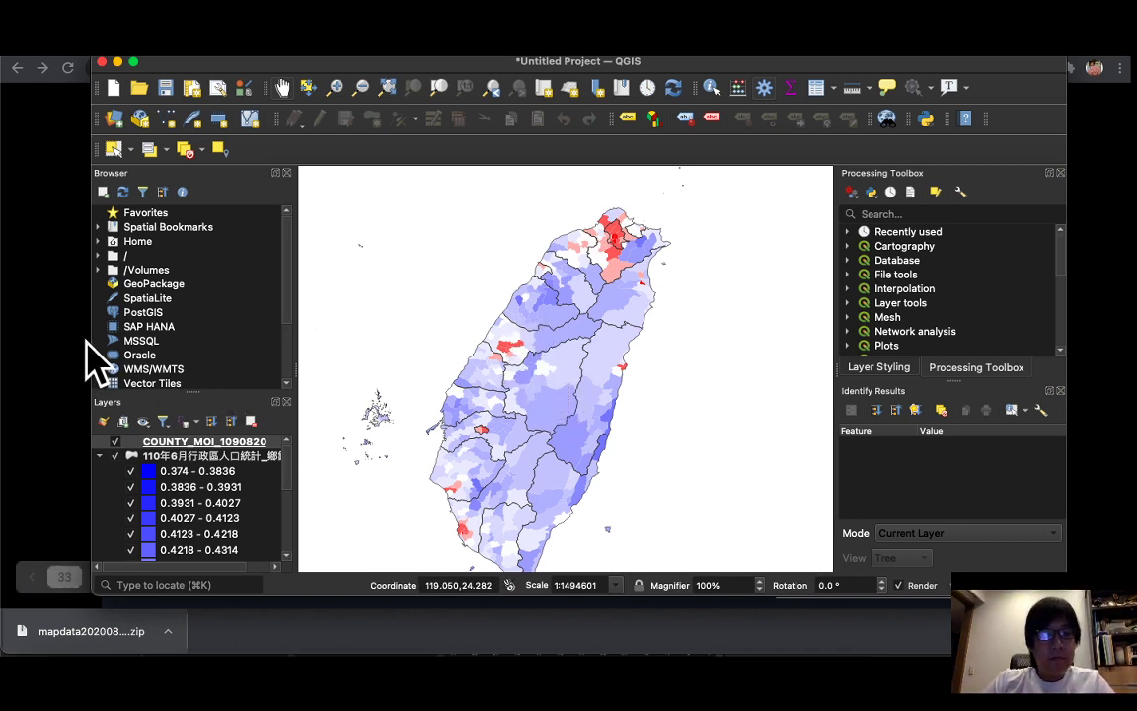
Switch to the Google Slides presentation in the browser and review the slides on transparency adjustments and creating a print layout.
key("super+Tab")
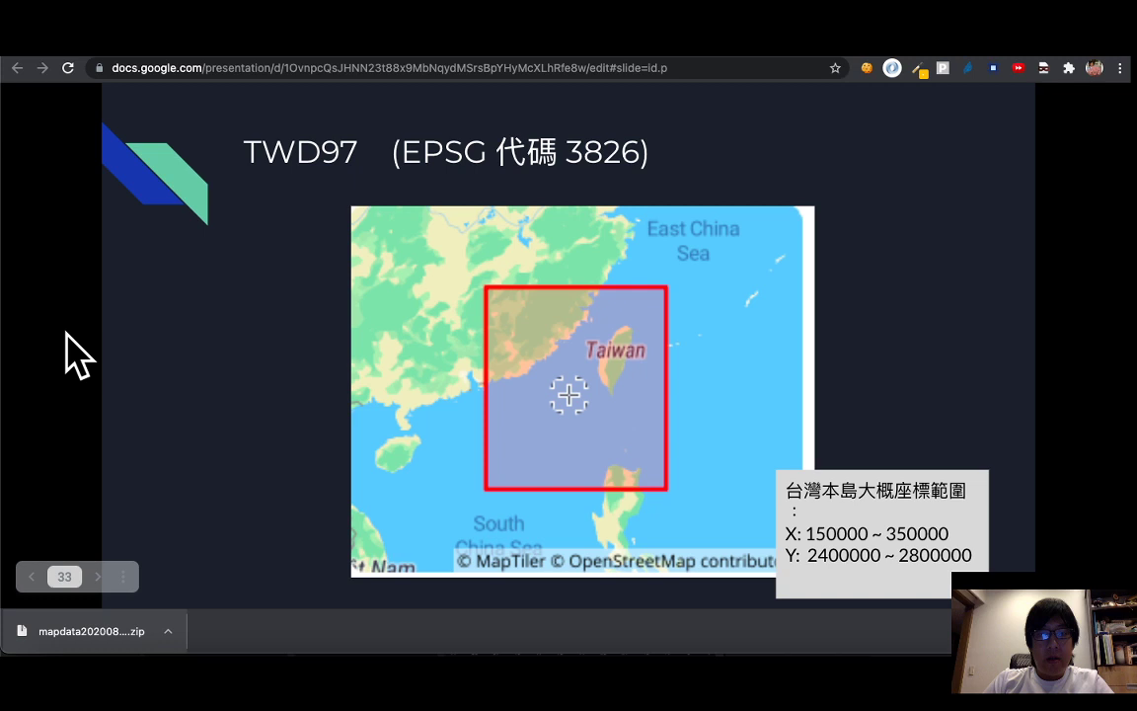
left_click(489, 383)
left_click(489, 377)
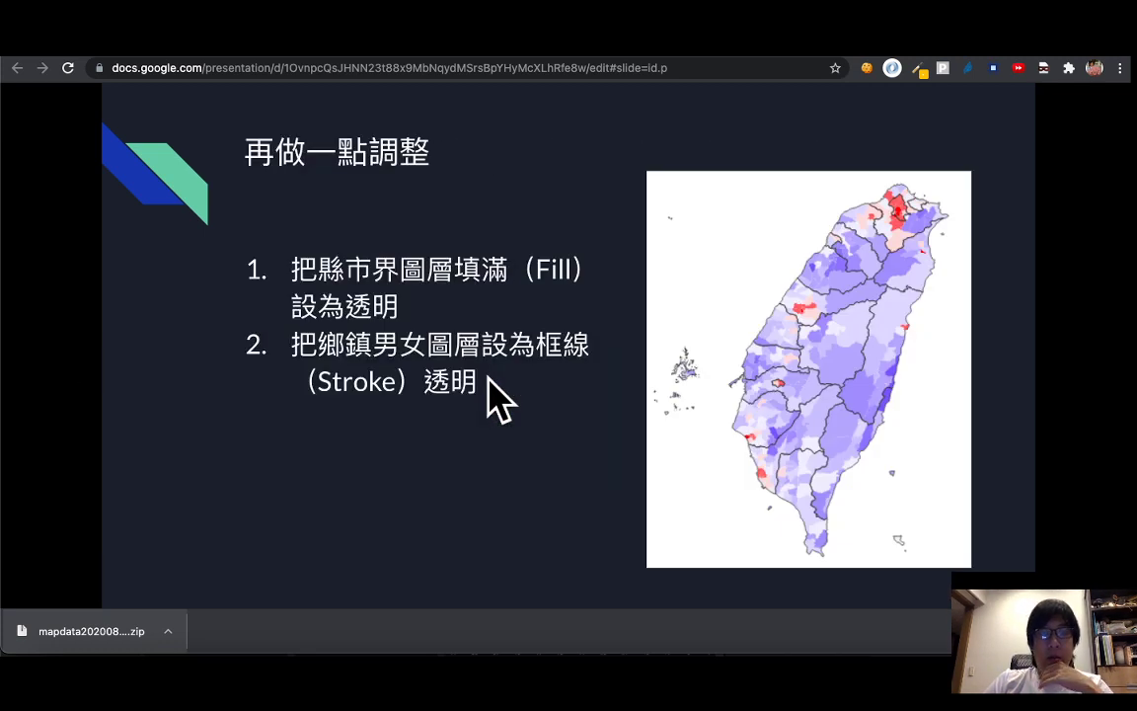
left_click(498, 399)
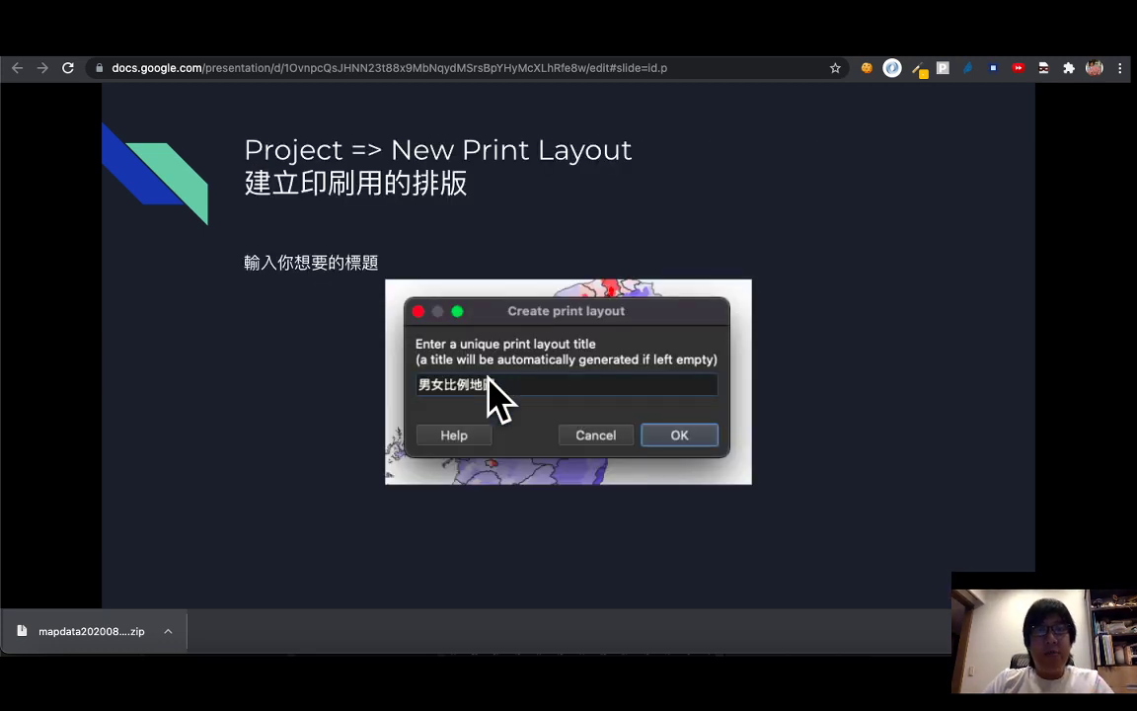
key("Left")
Switch back to QGIS and create a new print layout titled 男女比例地圖.
key("super+Tab")
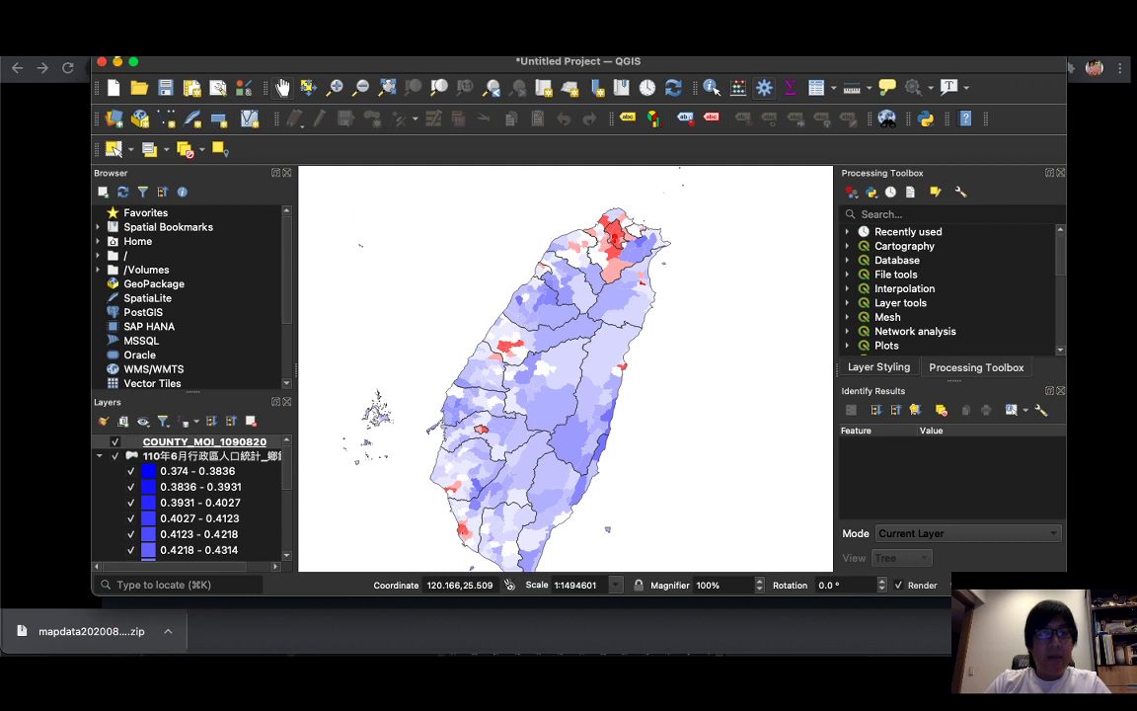
left_click(104, 49)
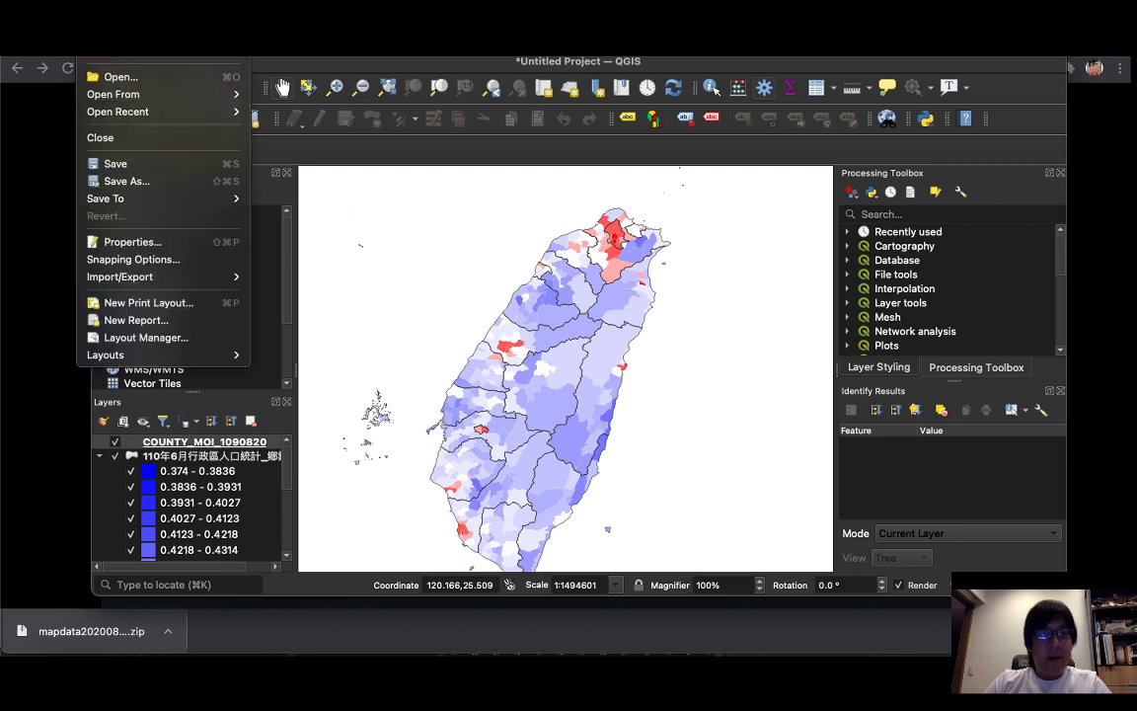
left_click(148, 303)
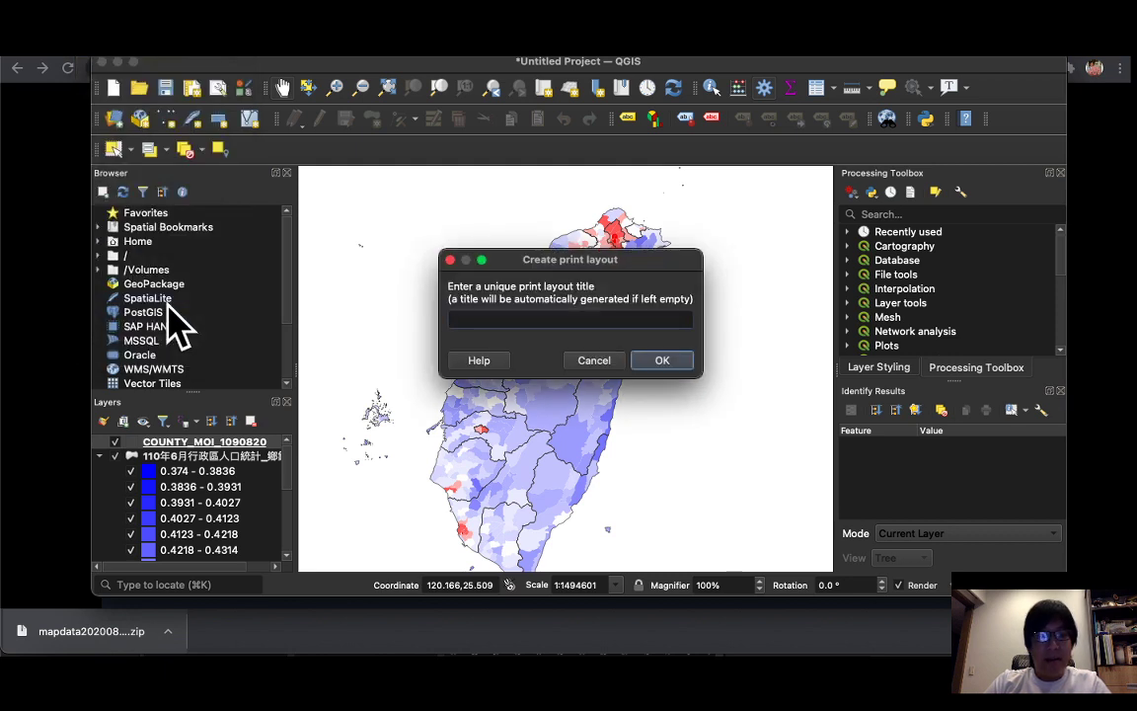
type("男女比力")
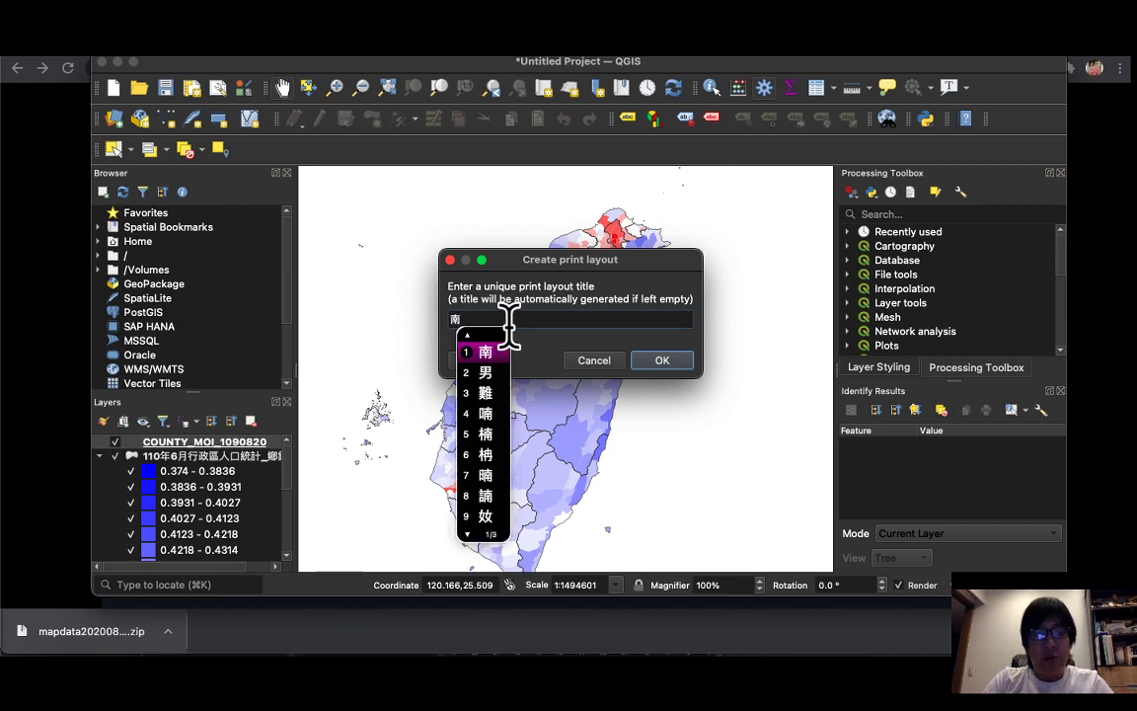
type("7")
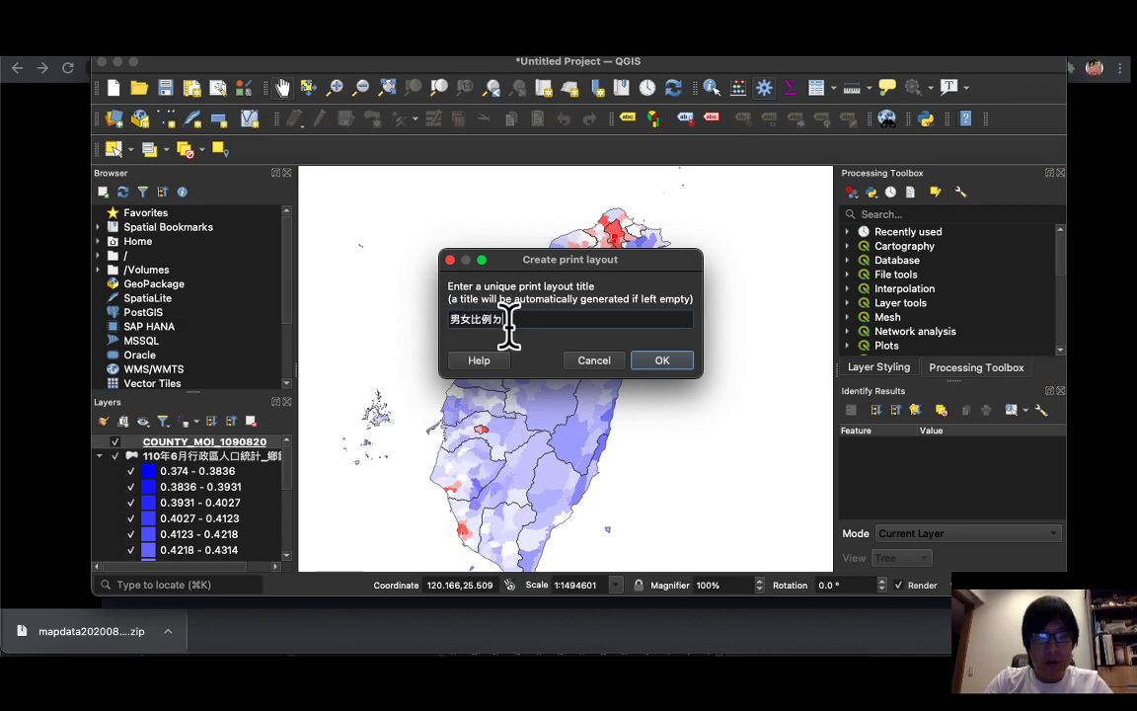
key("Return")
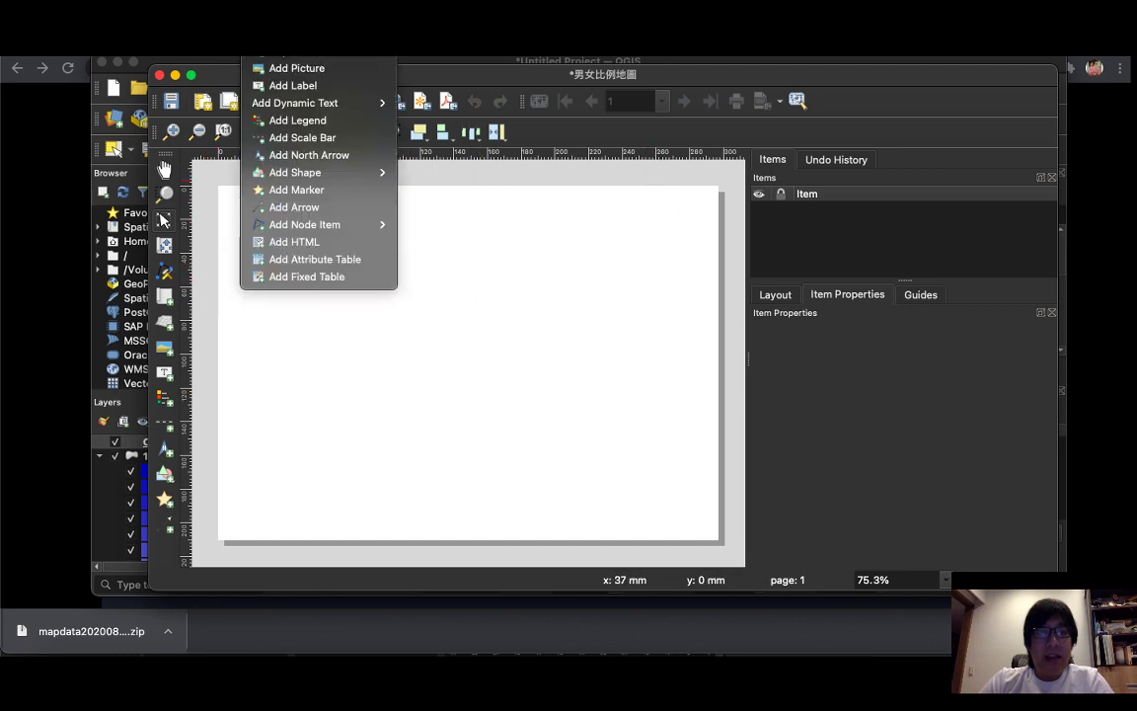
Add a map item covering the entire layout page, about 297 by 210 mm.
left_click(316, 63)
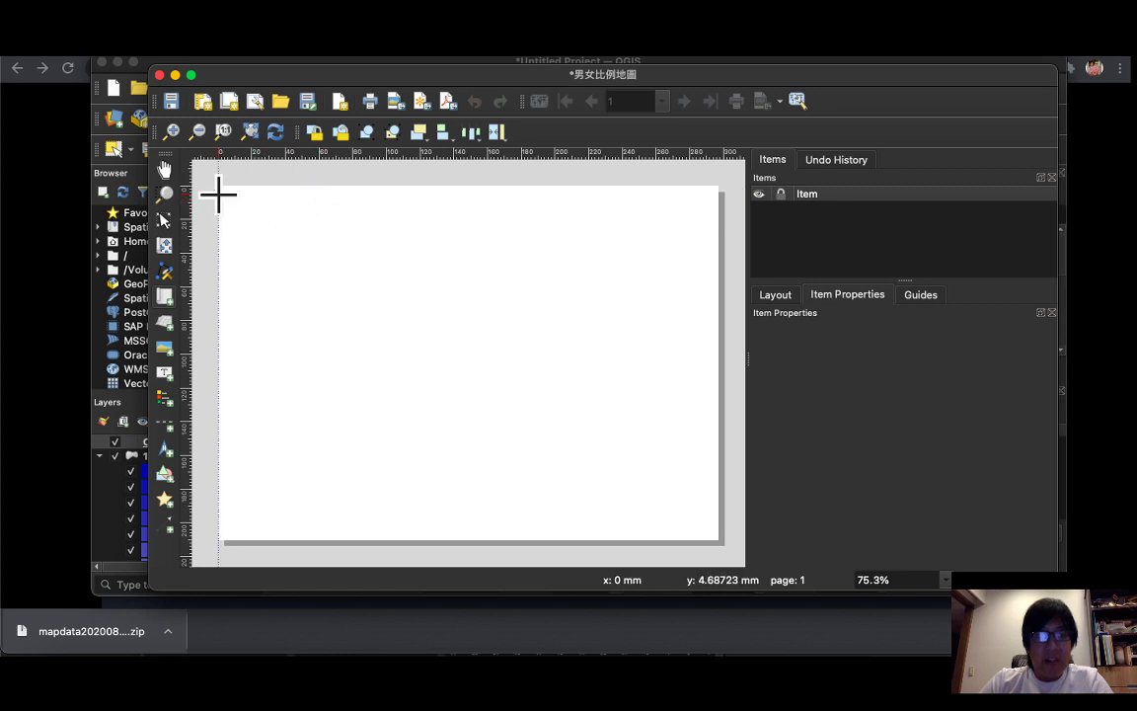
left_click_drag(219, 186, 717, 538)
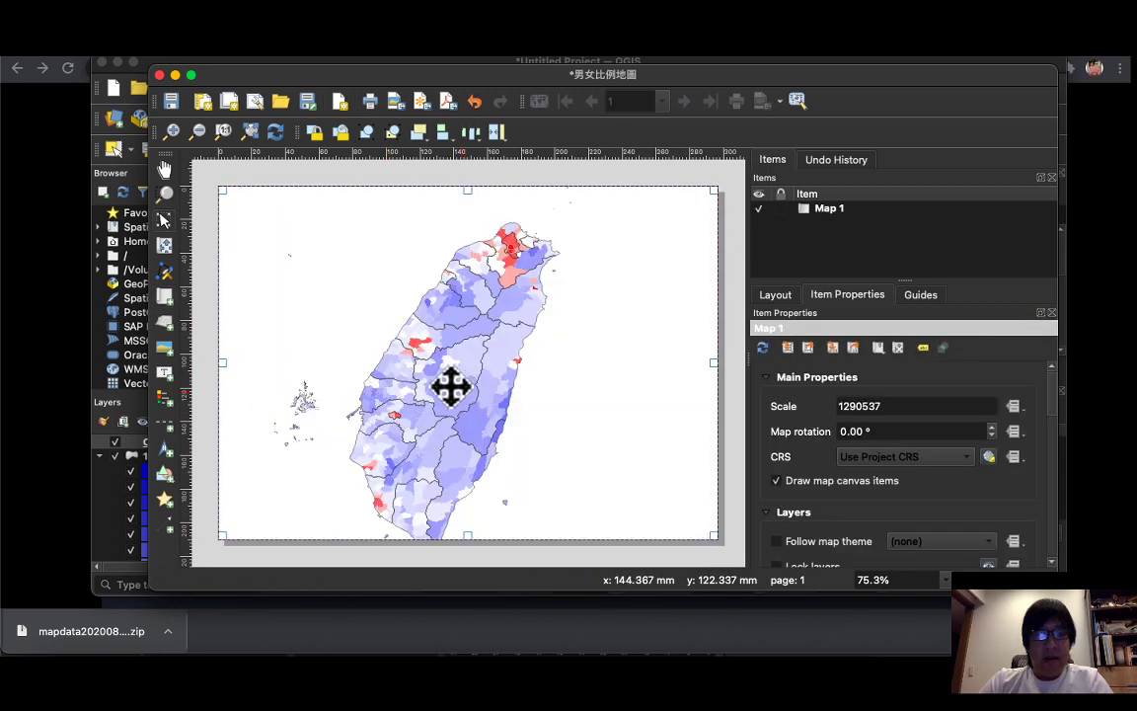
mouse_move(470, 355)
left_mouse_down()
mouse_move(490, 305)
mouse_move(471, 360)
left_mouse_up()
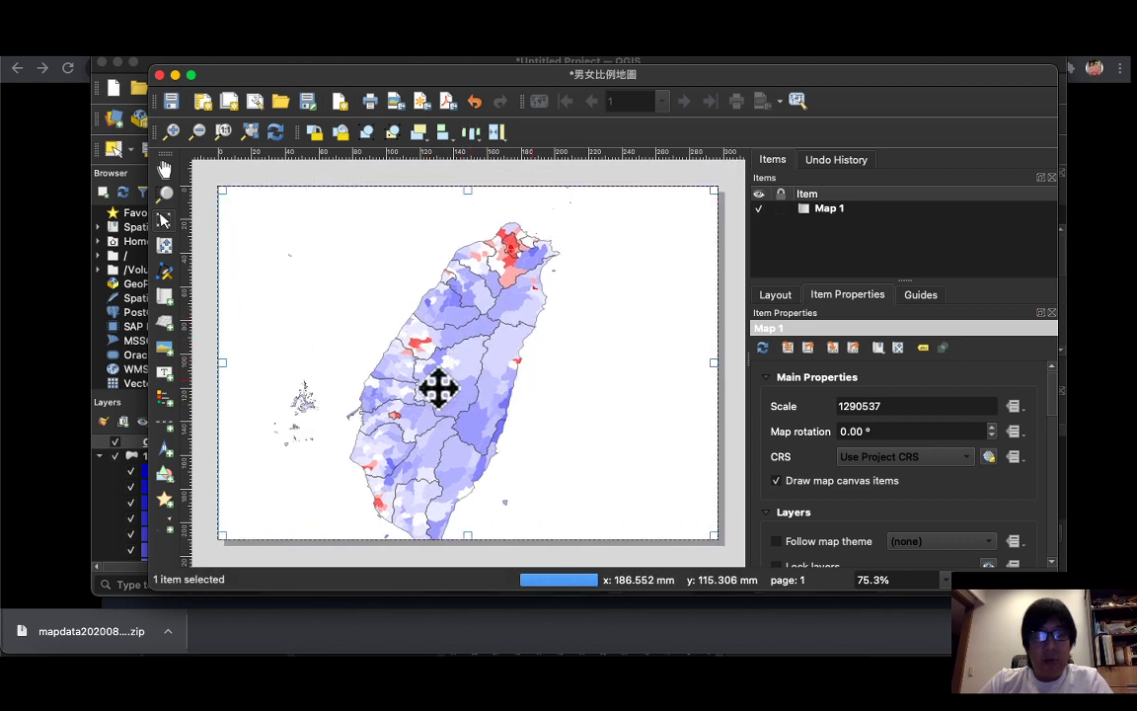
Add a legend to the layout and position it in the page's lower-right corner so all its classes fit.
left_click(290, 56)
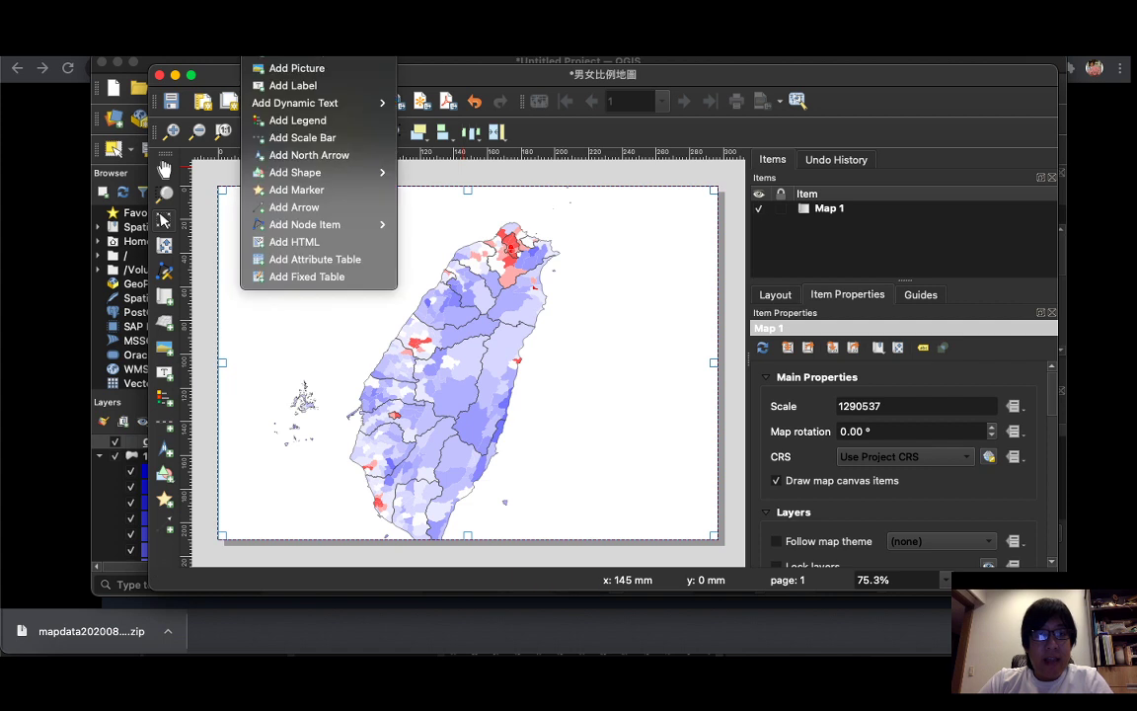
left_click(342, 122)
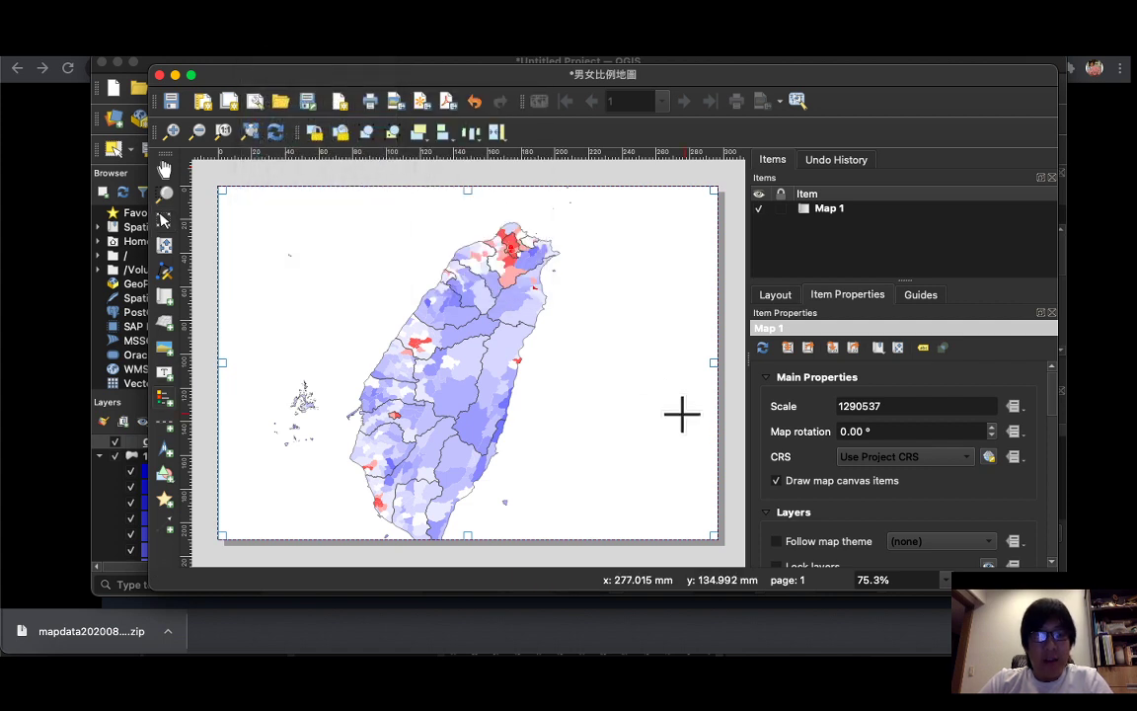
left_click_drag(592, 376, 717, 539)
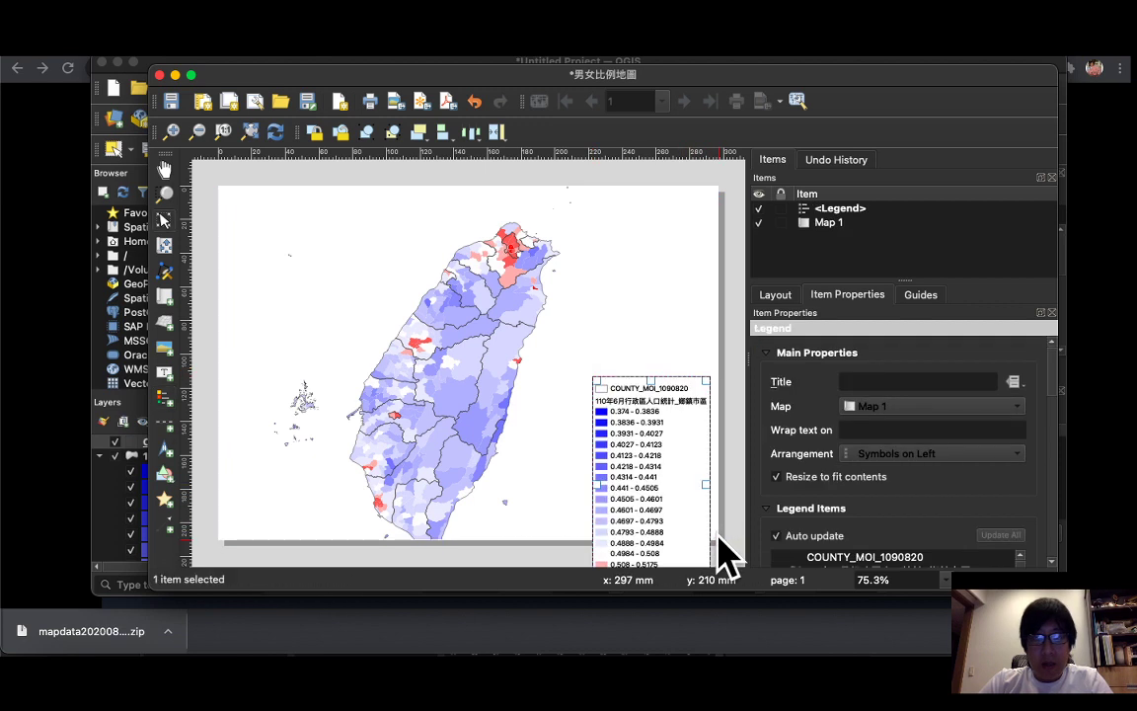
left_click_drag(652, 469, 657, 413)
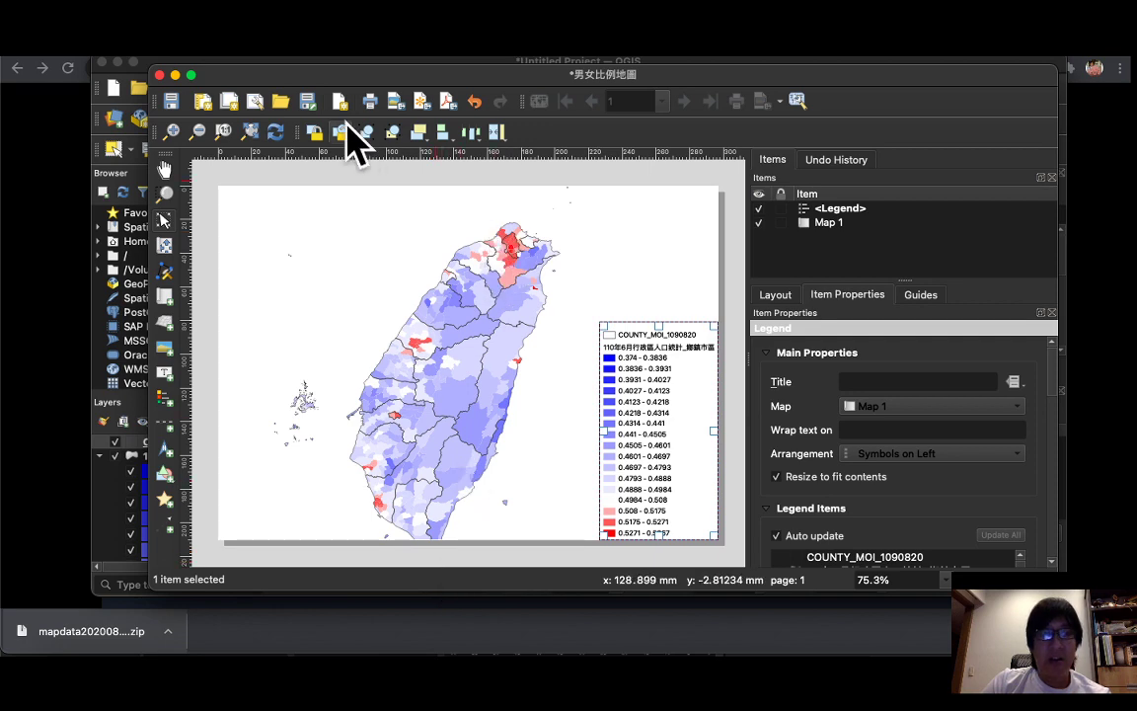
Return to the main project window and reframe the map canvas to show the whole of Taiwan's main island.
left_click(213, 63)
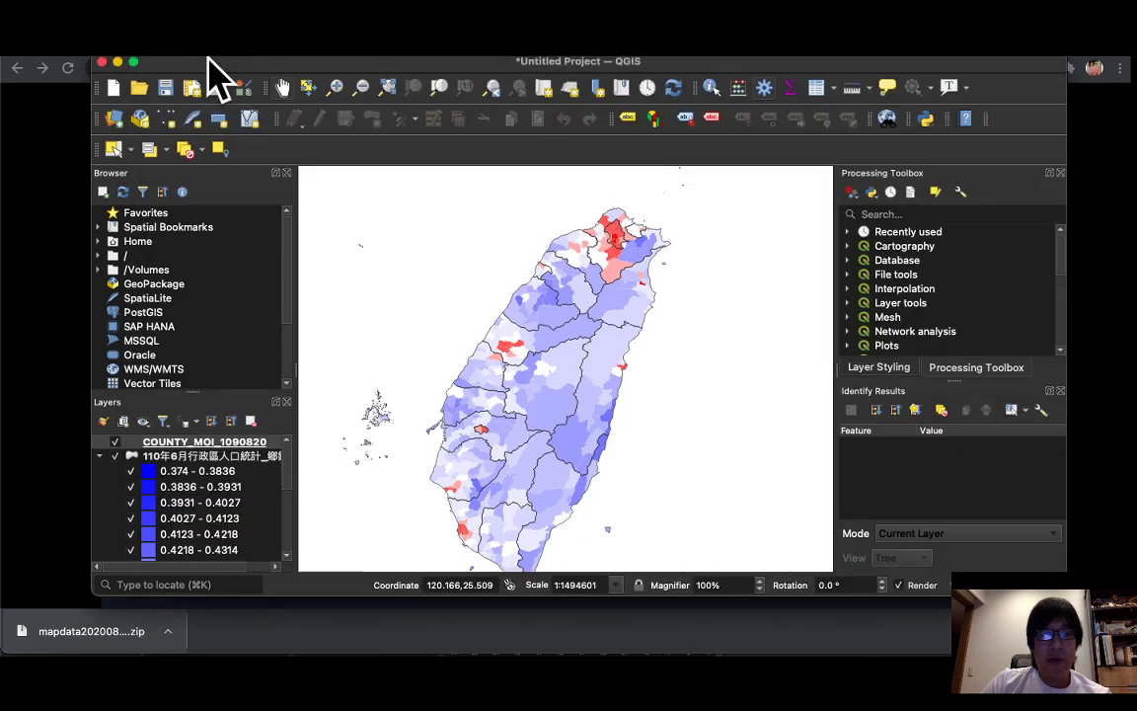
left_click_drag(621, 375, 642, 329)
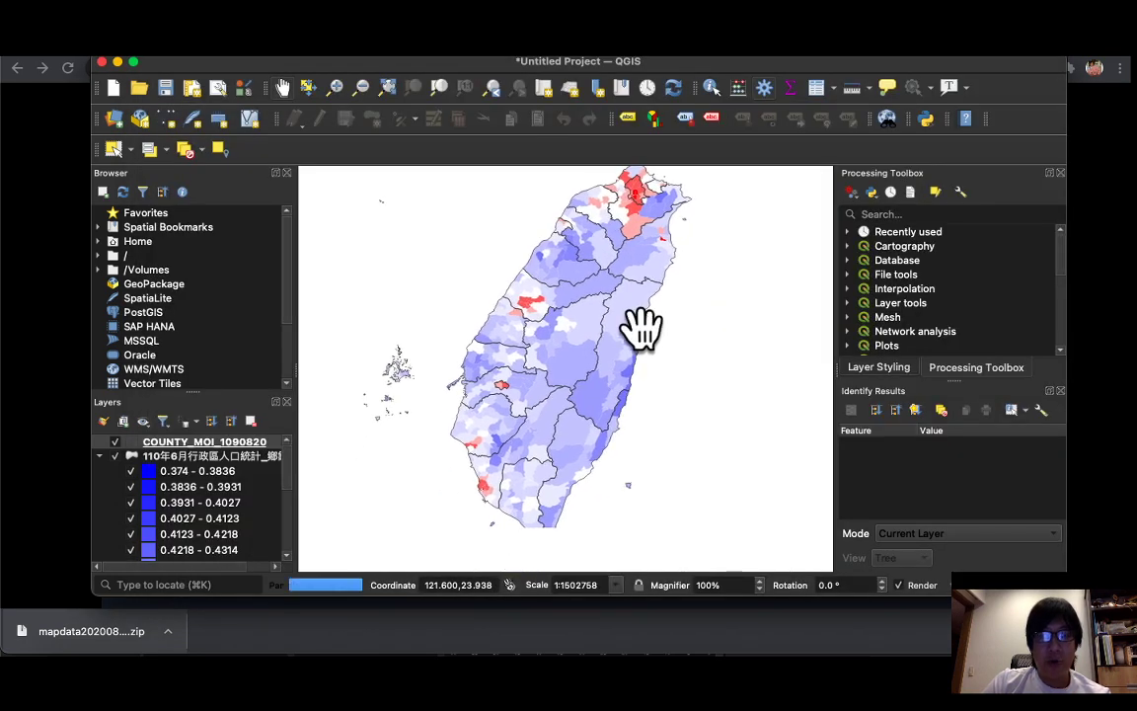
scroll(636, 326, "down", 2)
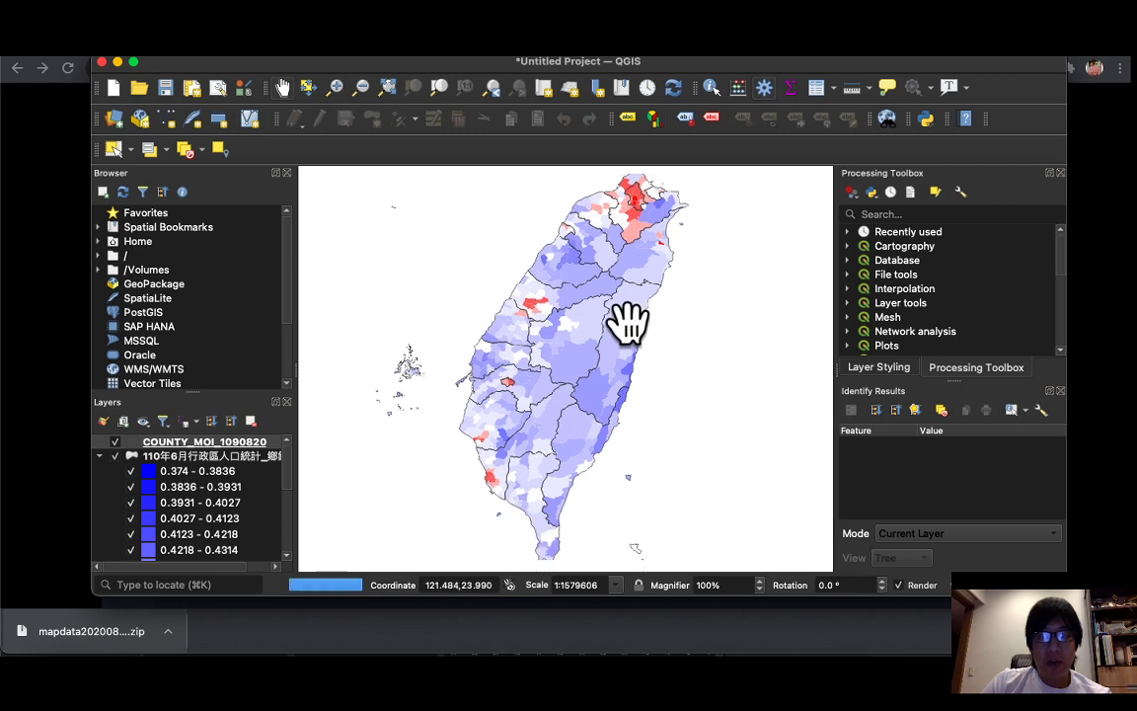
scroll(628, 320, "up", 1)
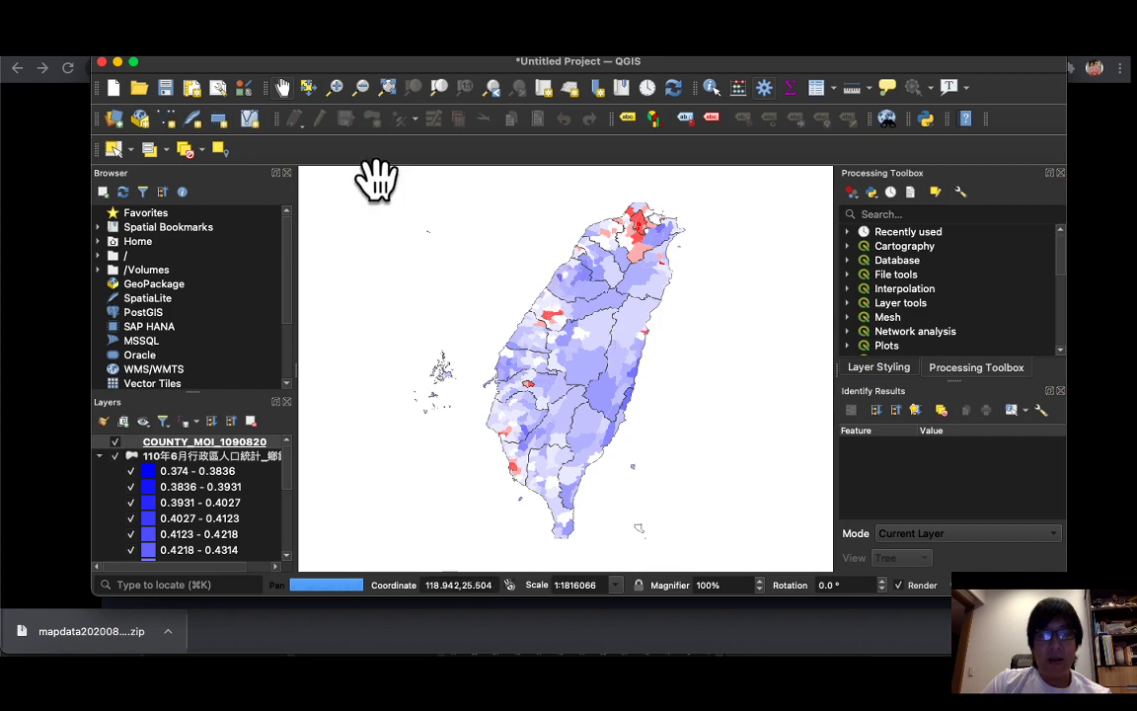
Bring the 男女比例地圖 layout back to the front, select its map item and refresh the layout view.
left_click_drag(544, 65, 544, 136)
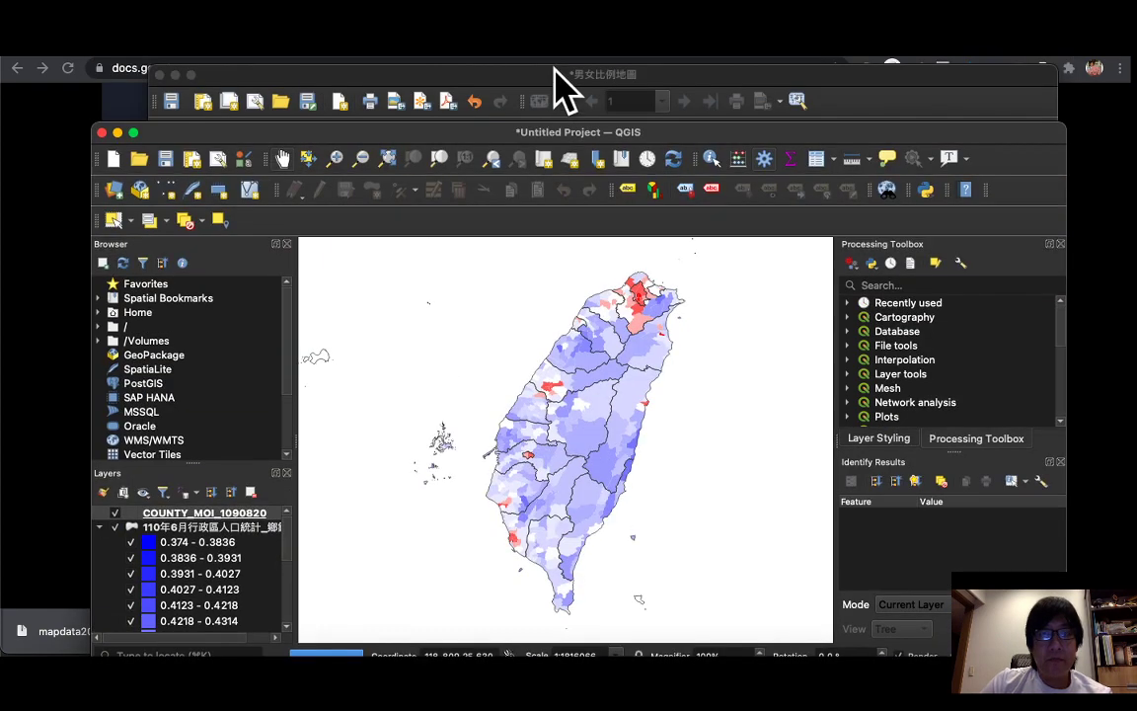
left_click(555, 71)
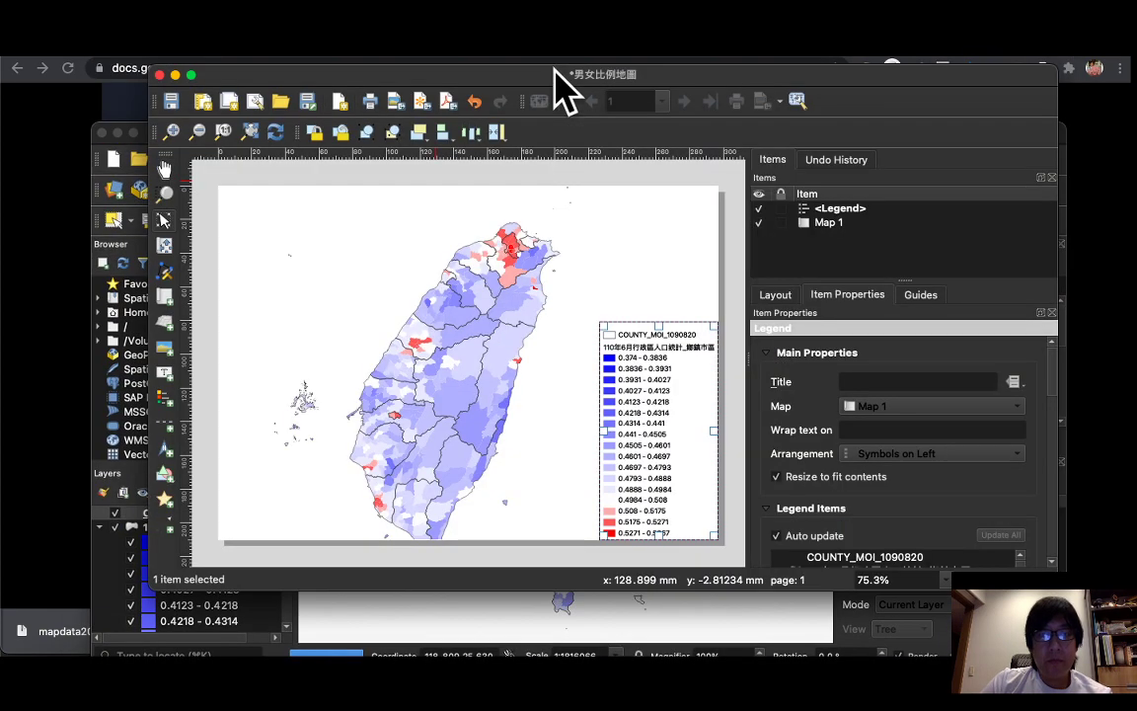
left_click(529, 284)
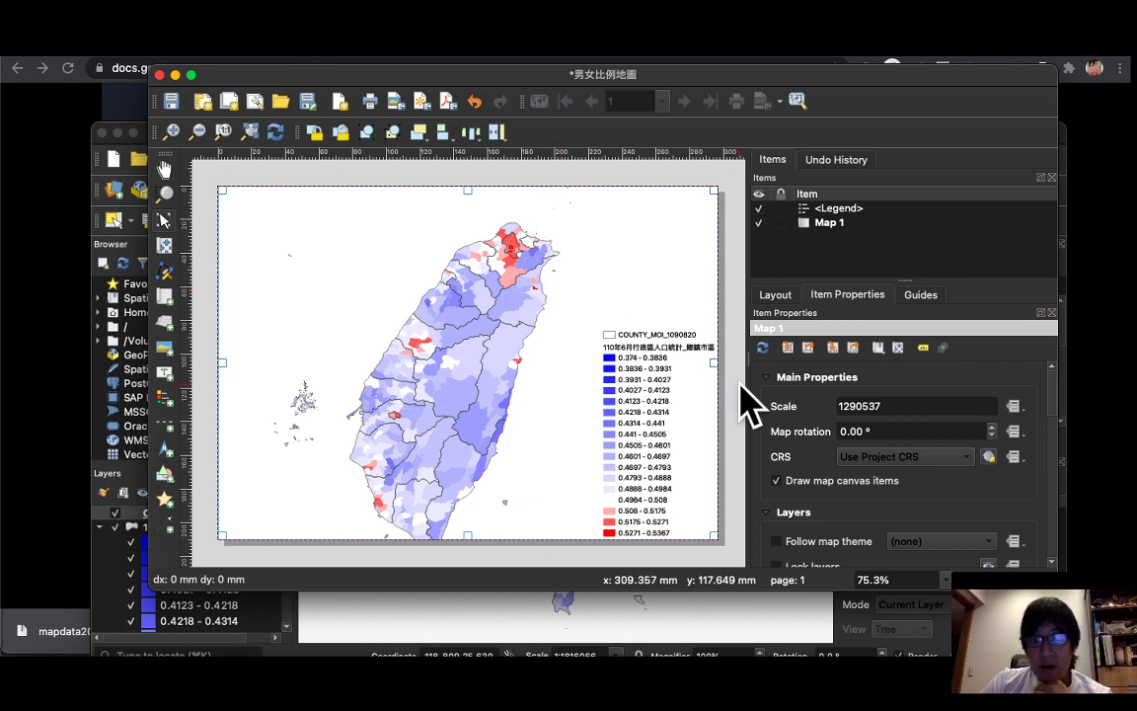
right_click(606, 248)
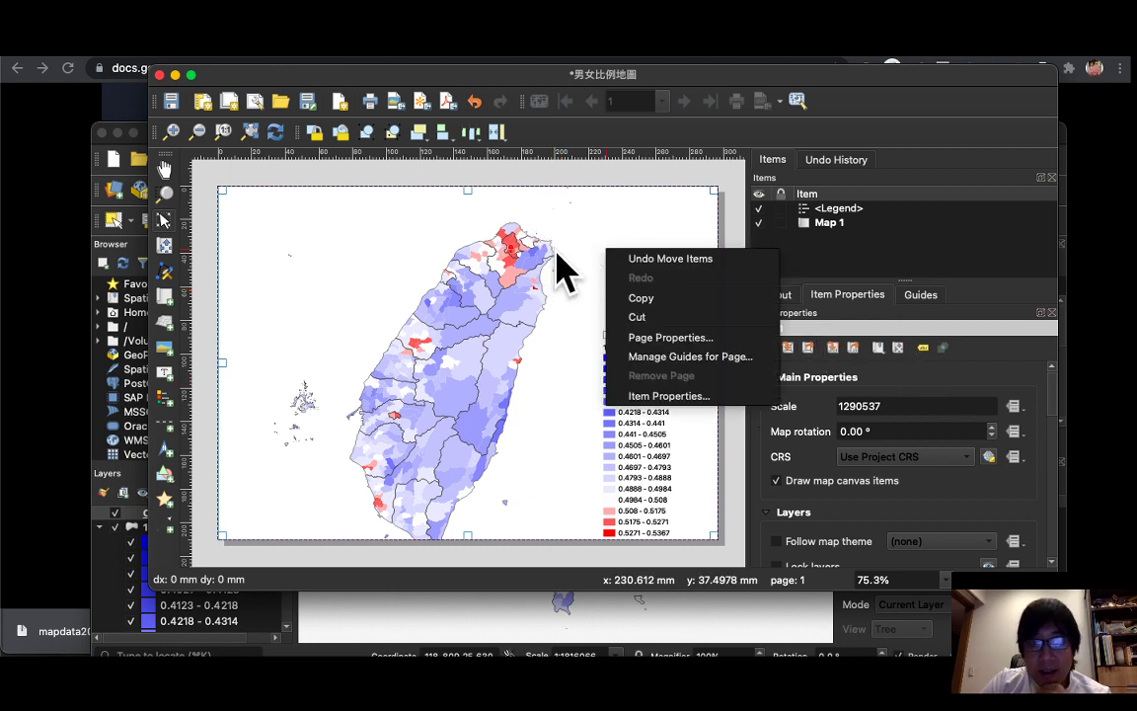
left_click(584, 225)
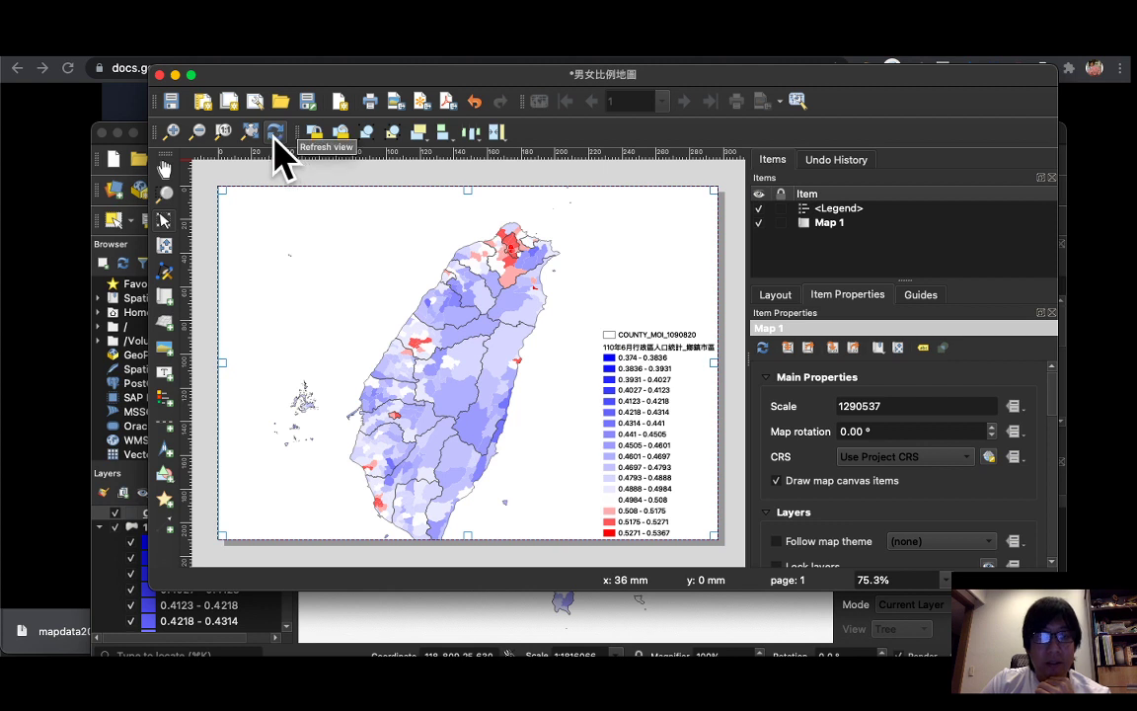
left_click(276, 132)
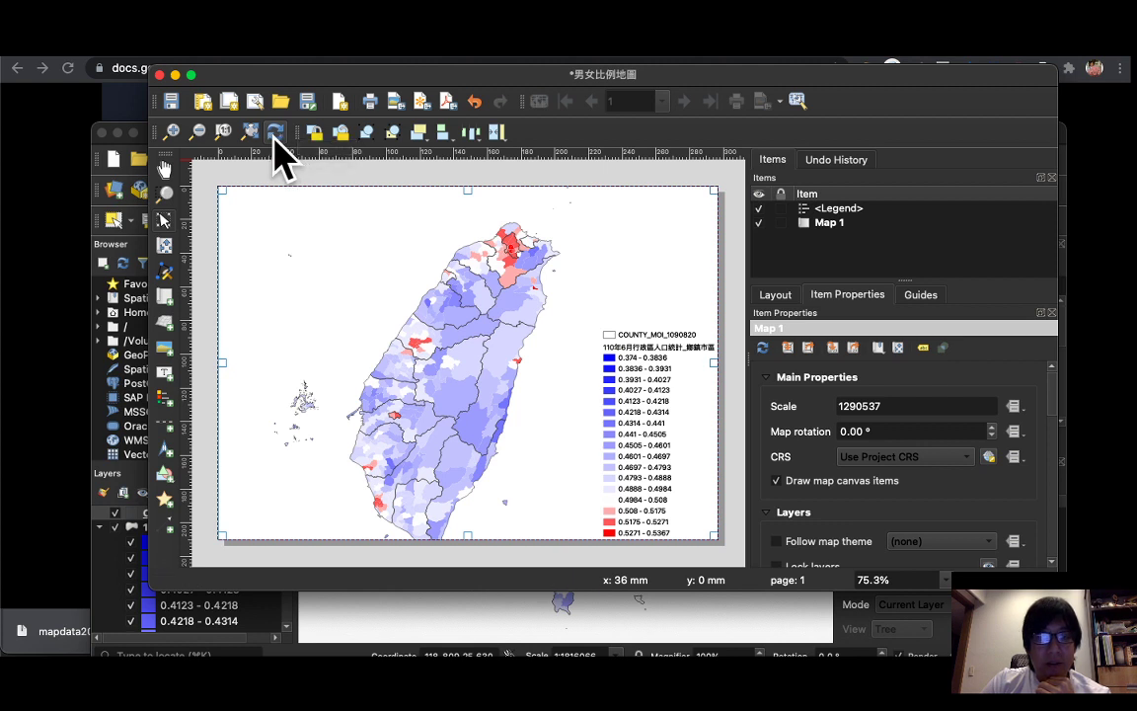
left_click(275, 136)
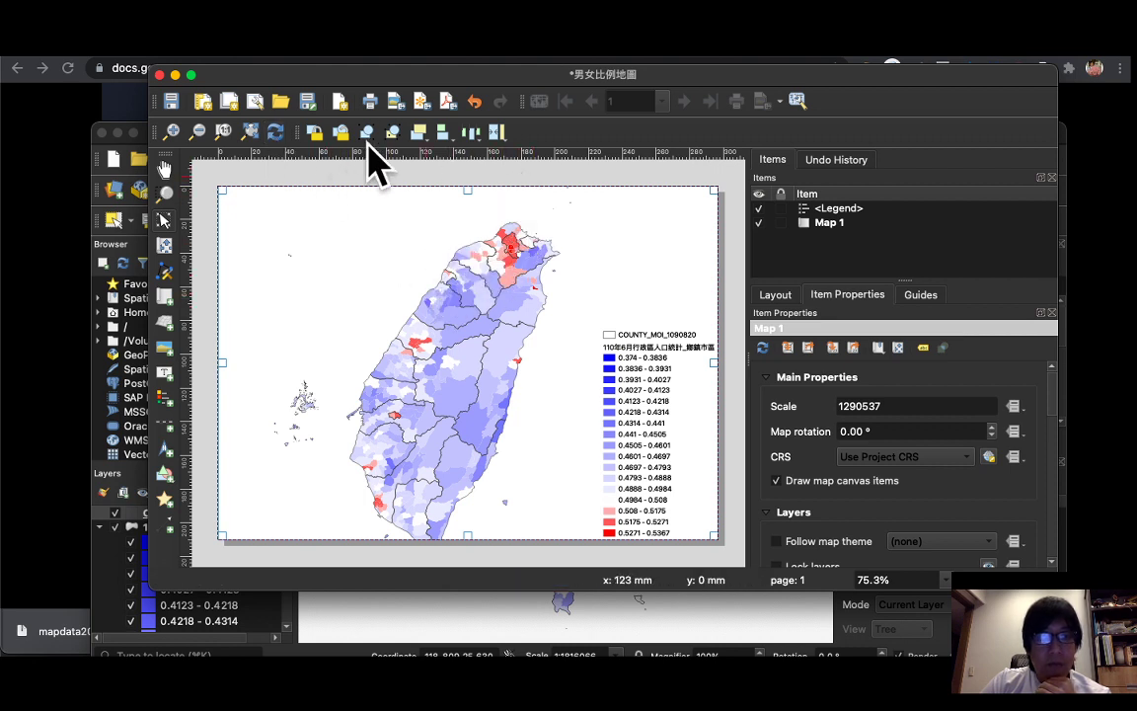
right_click(495, 324)
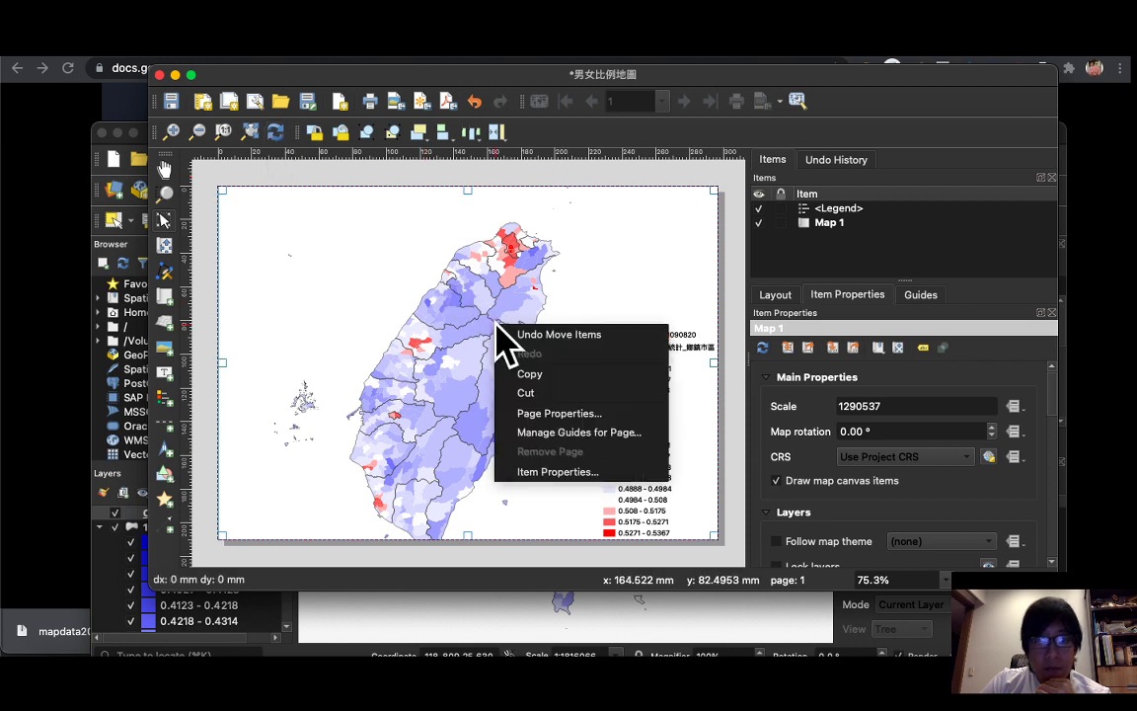
left_click(502, 308)
right_click(823, 226)
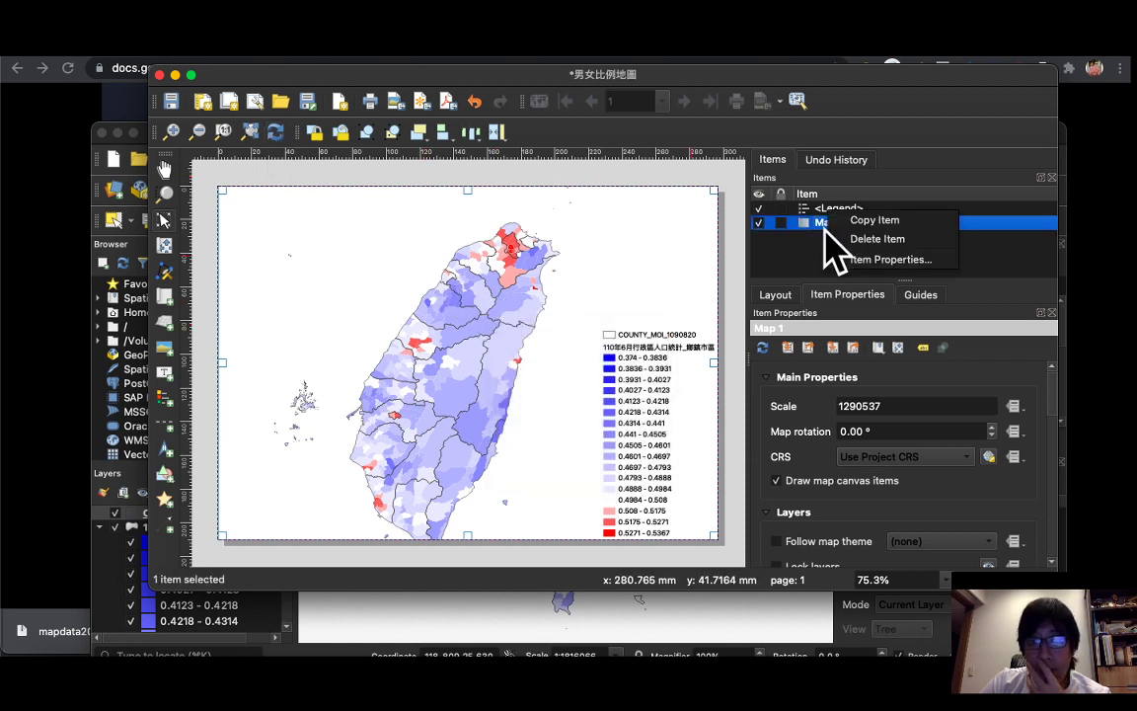
left_click(832, 182)
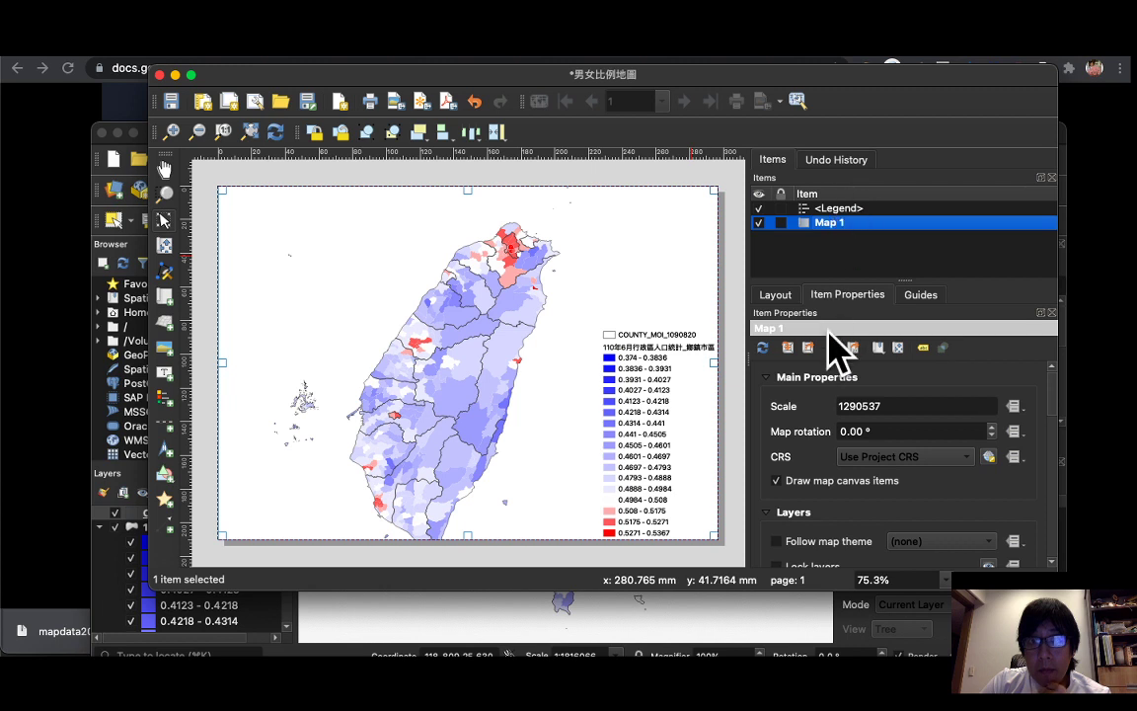
left_click(789, 296)
left_click(830, 297)
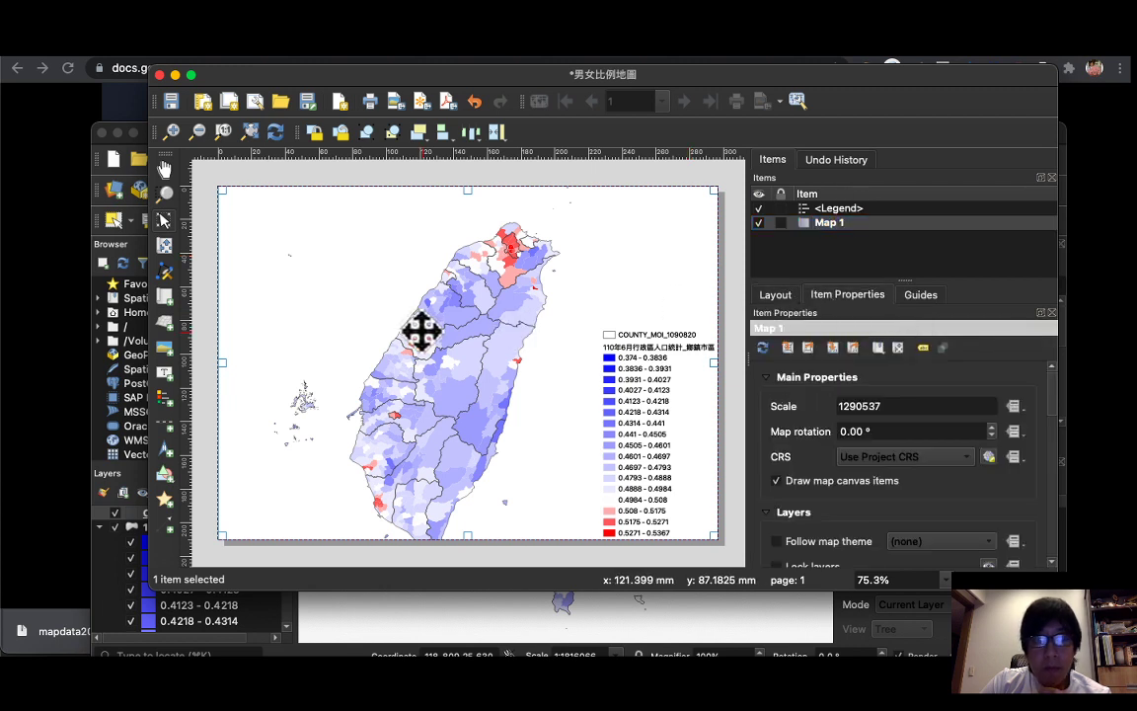
mouse_move(423, 330)
left_mouse_down()
mouse_move(422, 305)
mouse_move(421, 332)
left_mouse_up()
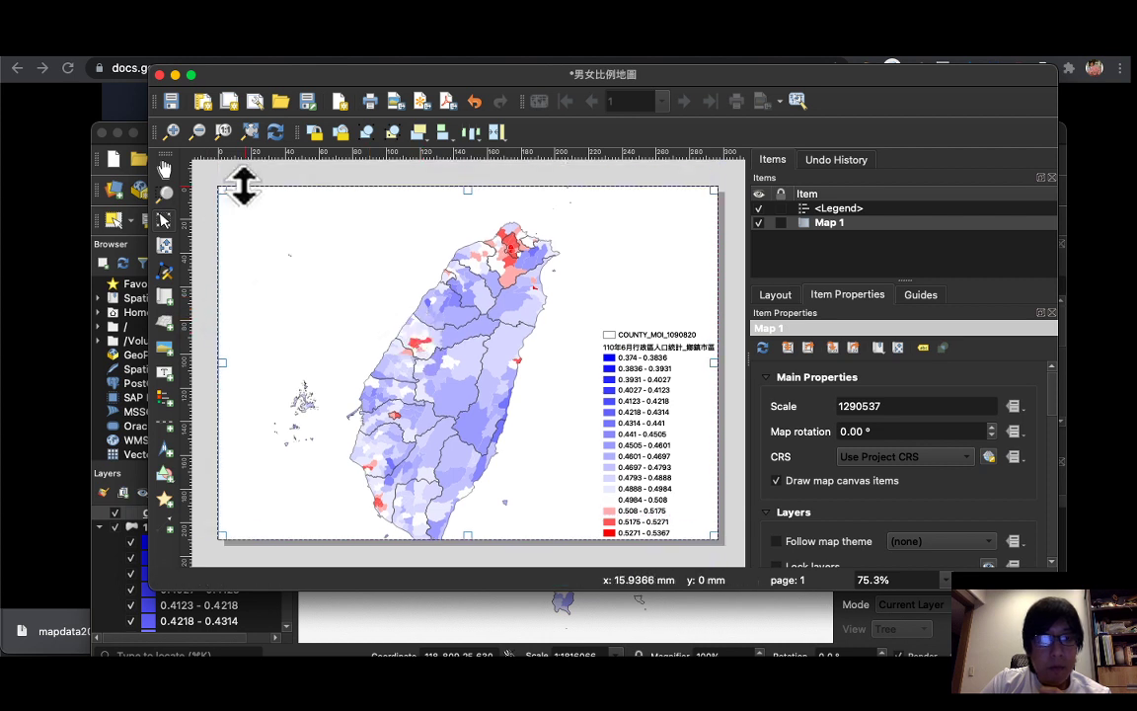